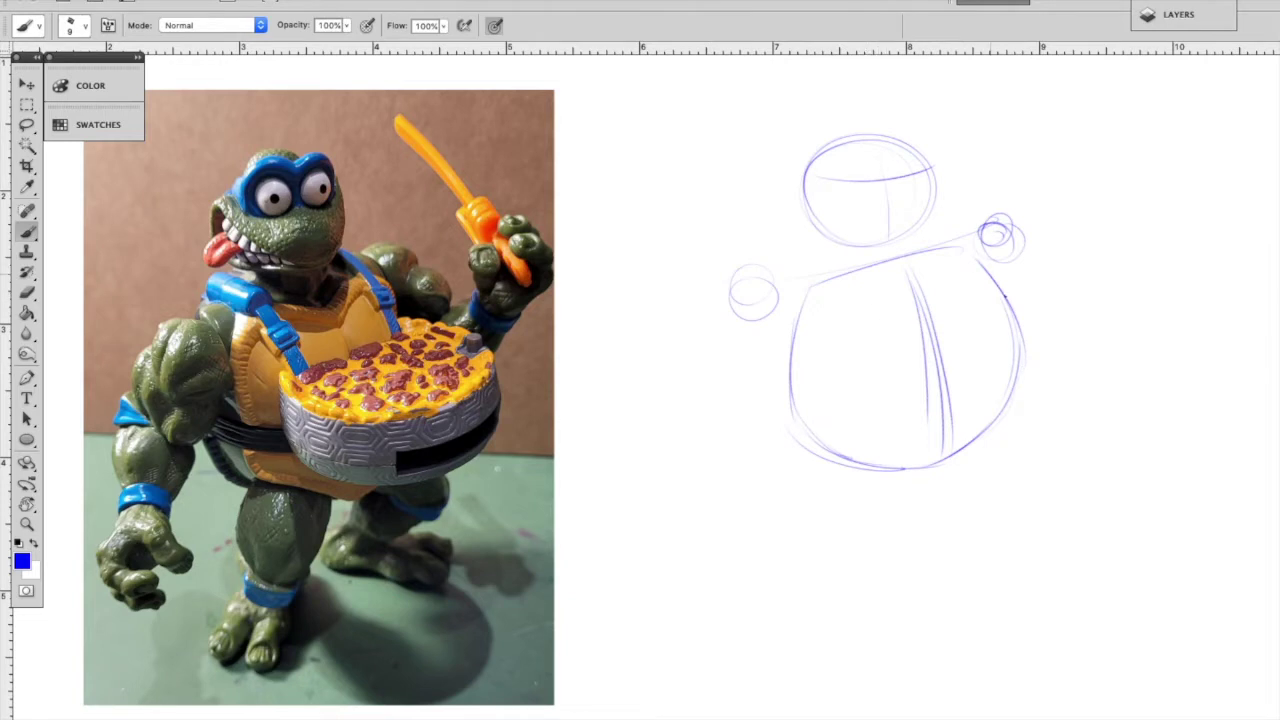
- Sketch a curved guideline across the belly and construction lines for the lowered and raised arms with rough hand shapes
left_click_drag(816, 416, 1014, 352)
mouse_move(738, 322)
left_mouse_down()
mouse_move(699, 418)
mouse_move(712, 464)
mouse_move(695, 464)
mouse_move(743, 461)
mouse_move(683, 478)
mouse_move(702, 512)
left_mouse_up()
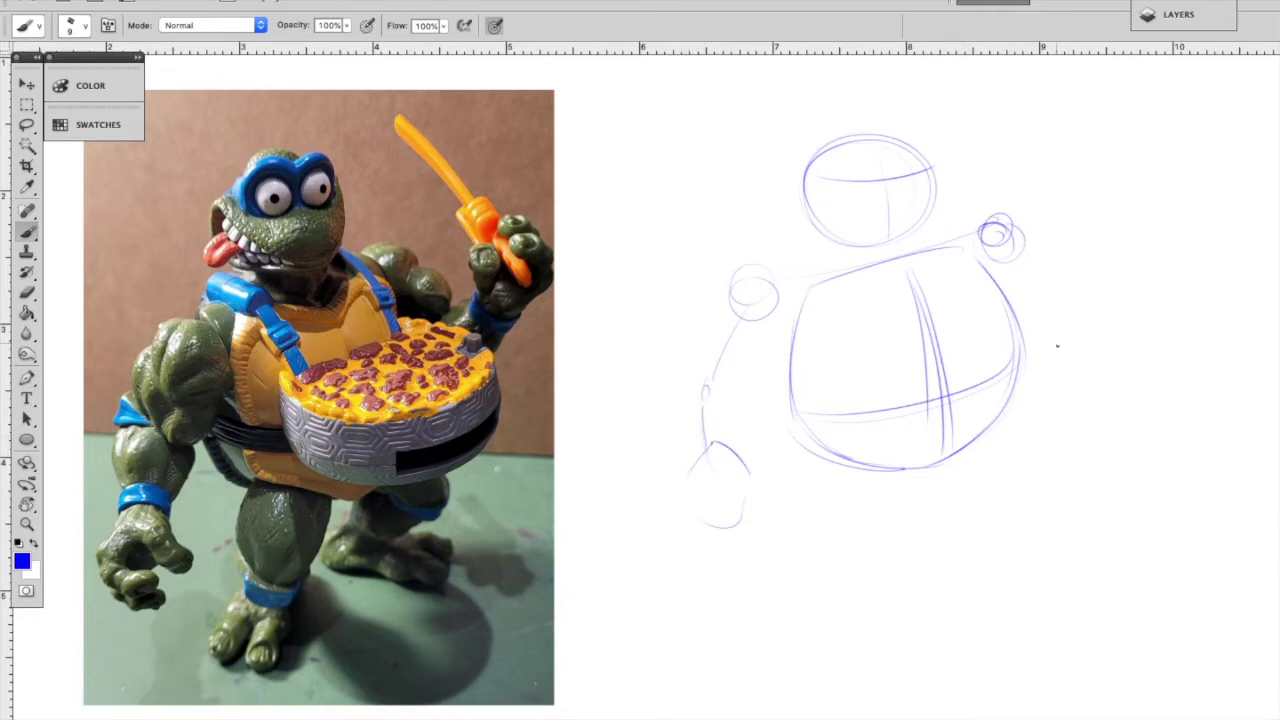
mouse_move(1012, 262)
left_mouse_down()
mouse_move(1100, 328)
mouse_move(1120, 214)
mouse_move(1092, 326)
left_mouse_up()
mouse_move(1094, 166)
left_mouse_down()
mouse_move(1114, 157)
mouse_move(1145, 228)
mouse_move(1118, 232)
left_mouse_up()
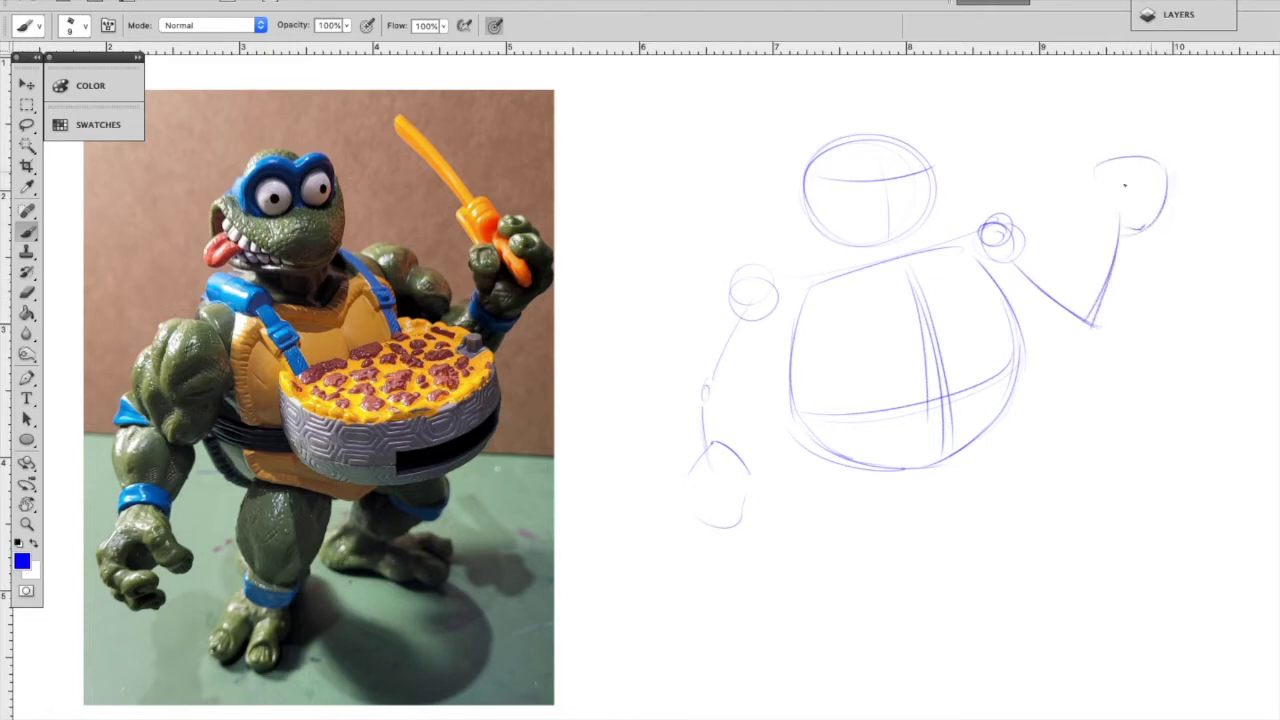
- Rough in the curved sword above the raised hand, including its guard and the handle end below the fist
mouse_move(1135, 158)
left_mouse_down()
mouse_move(1056, 74)
mouse_move(1048, 82)
mouse_move(1126, 154)
left_mouse_up()
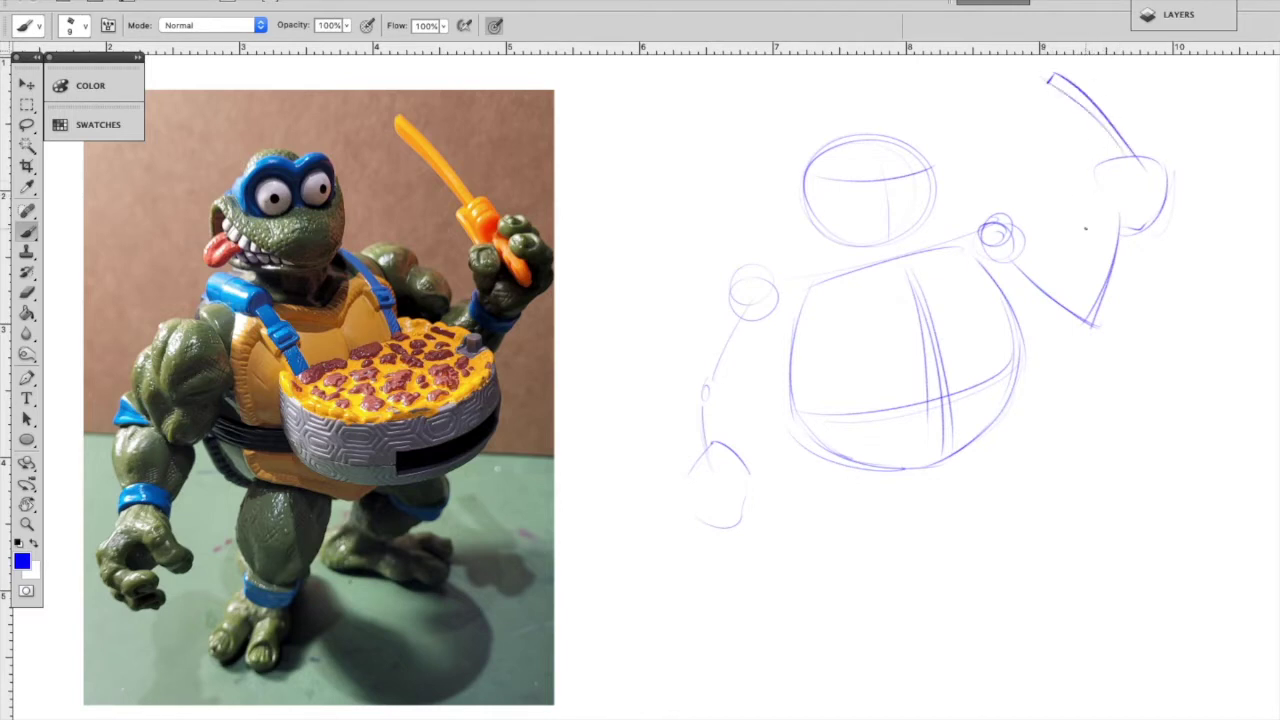
mouse_move(1104, 151)
left_mouse_down()
mouse_move(1147, 151)
mouse_move(1116, 155)
mouse_move(1128, 133)
mouse_move(1019, 64)
mouse_move(967, 71)
mouse_move(1048, 66)
left_mouse_up()
mouse_move(968, 76)
left_mouse_down()
mouse_move(1100, 146)
mouse_move(1156, 128)
mouse_move(1116, 132)
mouse_move(1168, 138)
mouse_move(1154, 162)
left_mouse_up()
left_click_drag(1106, 138, 1094, 212)
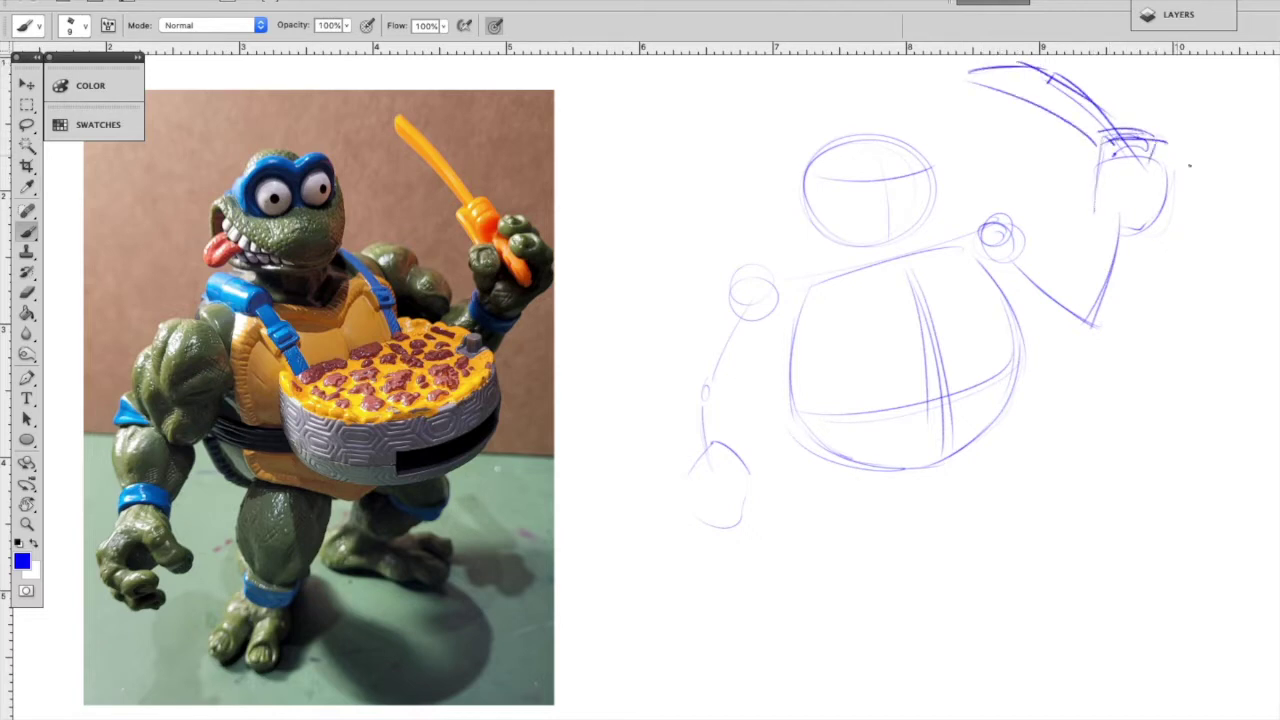
left_click_drag(1184, 230, 1129, 199)
- Block in the front leg's thigh and knee with overlapping oval strokes beneath the torso
mouse_move(860, 474)
left_mouse_down()
mouse_move(806, 548)
mouse_move(830, 574)
left_mouse_up()
mouse_move(900, 470)
left_mouse_down()
mouse_move(806, 538)
mouse_move(868, 566)
left_mouse_up()
mouse_move(806, 530)
left_mouse_down()
mouse_move(798, 588)
mouse_move(864, 570)
mouse_move(878, 606)
left_mouse_up()
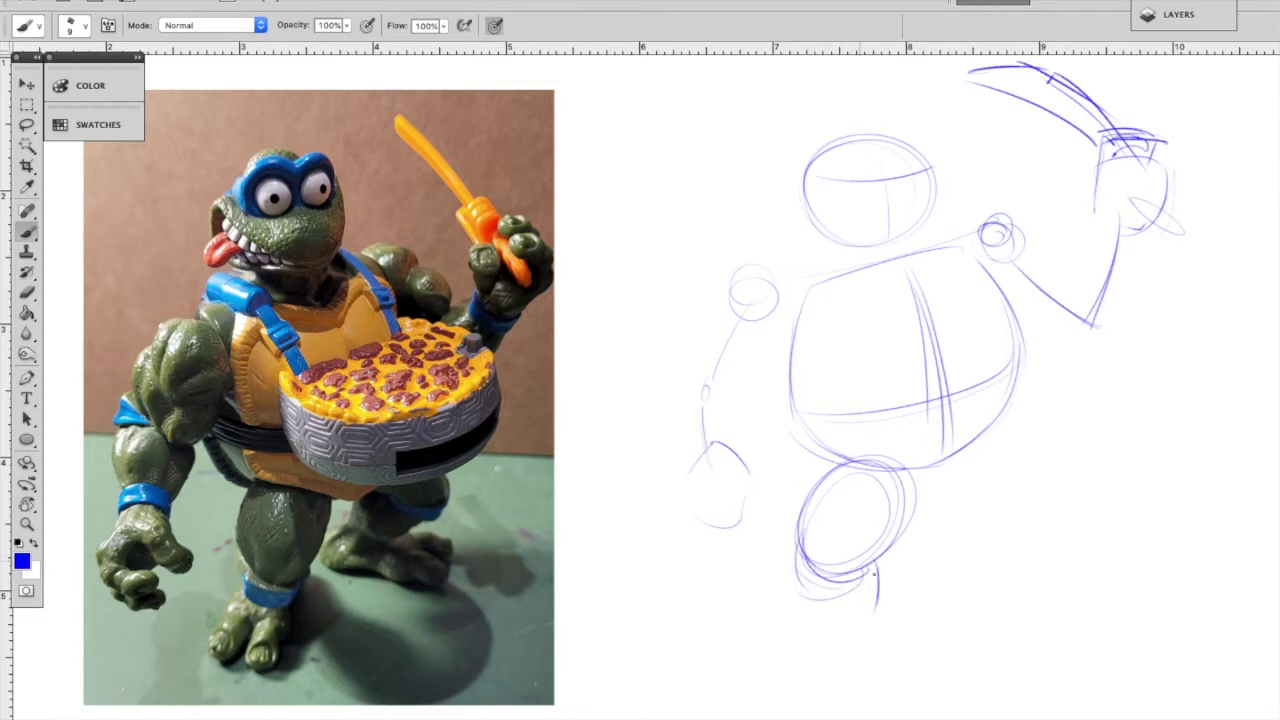
left_click_drag(792, 576, 834, 612)
left_click_drag(868, 560, 878, 608)
mouse_move(830, 461)
left_mouse_down()
mouse_move(786, 526)
mouse_move(804, 560)
left_mouse_up()
mouse_move(800, 496)
left_mouse_down()
mouse_move(898, 530)
mouse_move(850, 558)
left_mouse_up()
mouse_move(822, 455)
left_mouse_down()
mouse_move(820, 570)
mouse_move(846, 477)
mouse_move(820, 555)
mouse_move(800, 562)
mouse_move(871, 565)
mouse_move(881, 603)
mouse_move(880, 587)
mouse_move(838, 572)
mouse_move(841, 596)
mouse_move(883, 585)
mouse_move(874, 627)
left_mouse_up()
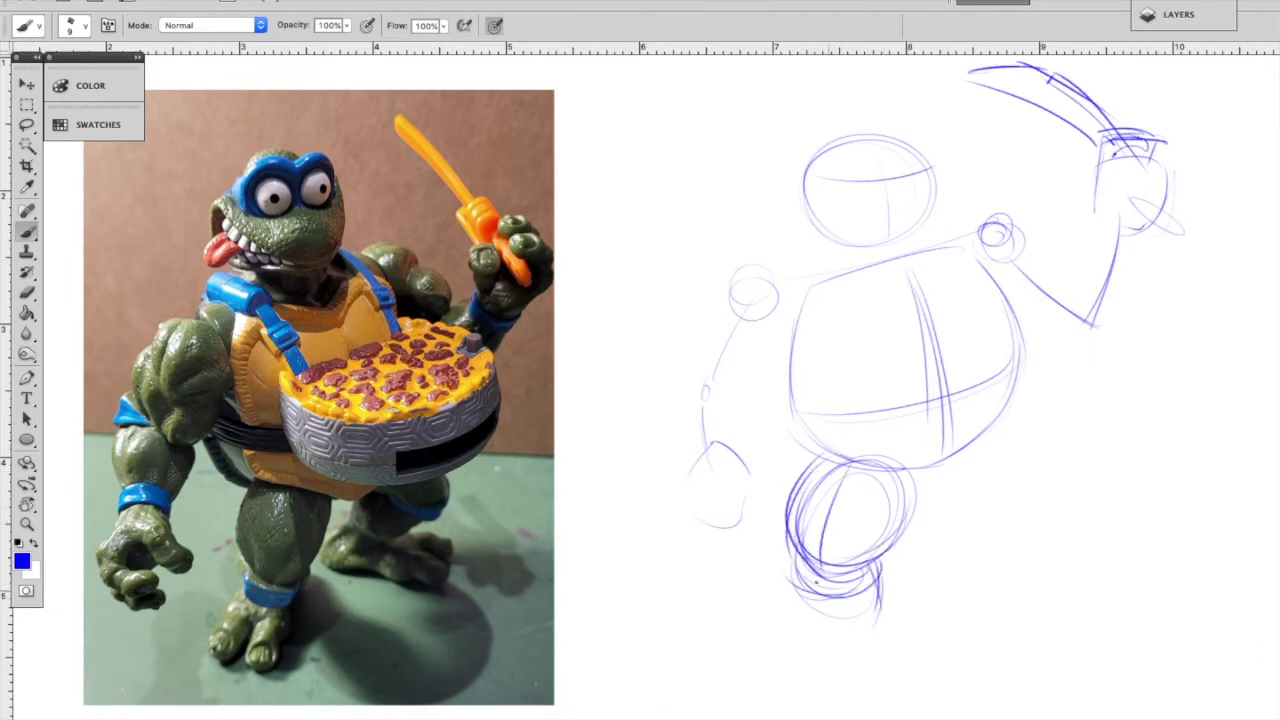
- Sketch the front leg's shin and calf and a rounded foot at the ankle
left_click_drag(802, 570, 840, 626)
mouse_move(838, 626)
left_mouse_down()
mouse_move(878, 628)
mouse_move(858, 633)
mouse_move(830, 689)
mouse_move(884, 670)
left_mouse_up()
mouse_move(846, 636)
left_mouse_down()
mouse_move(884, 667)
mouse_move(831, 689)
mouse_move(870, 683)
mouse_move(880, 626)
left_mouse_up()
left_click_drag(878, 552, 876, 640)
mouse_move(790, 562)
left_mouse_down()
mouse_move(834, 624)
mouse_move(826, 640)
mouse_move(880, 634)
left_mouse_up()
left_click_drag(882, 650, 845, 682)
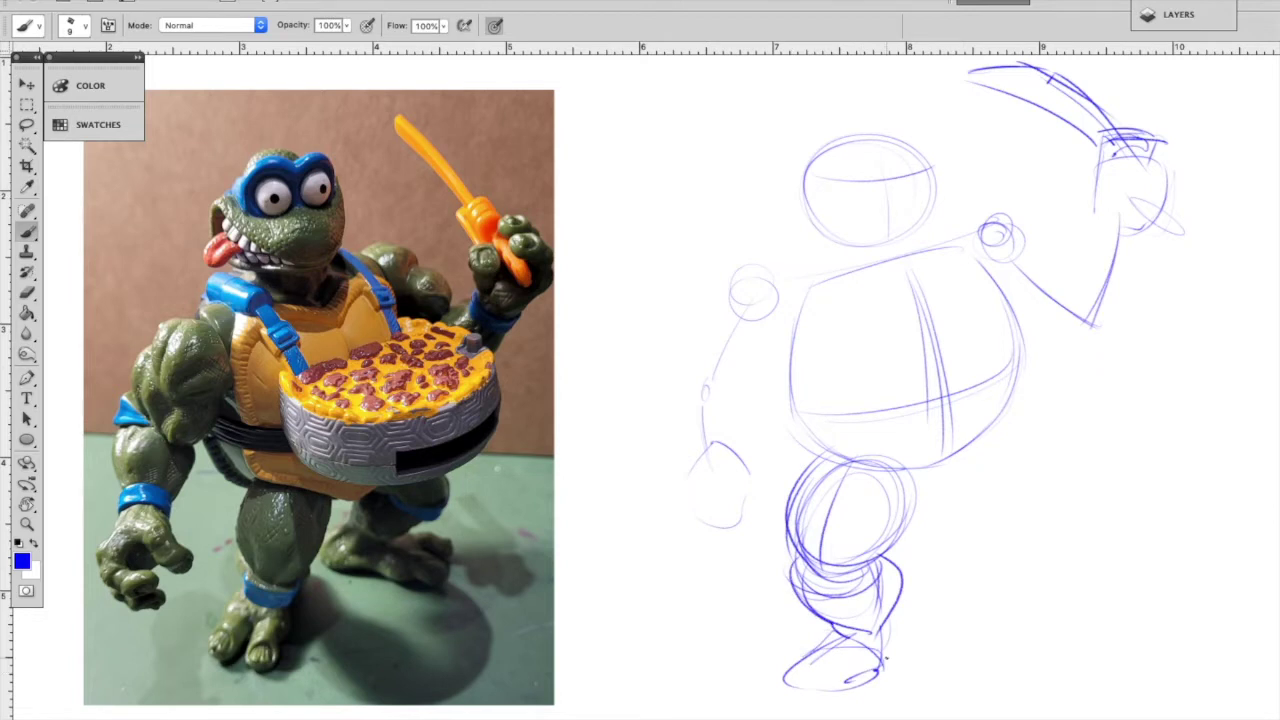
- Block in the rear leg's bent thigh and shin with curved strokes below the torso
left_click_drag(952, 484, 1016, 480)
left_click_drag(1006, 414, 1058, 492)
left_click_drag(1058, 470, 942, 496)
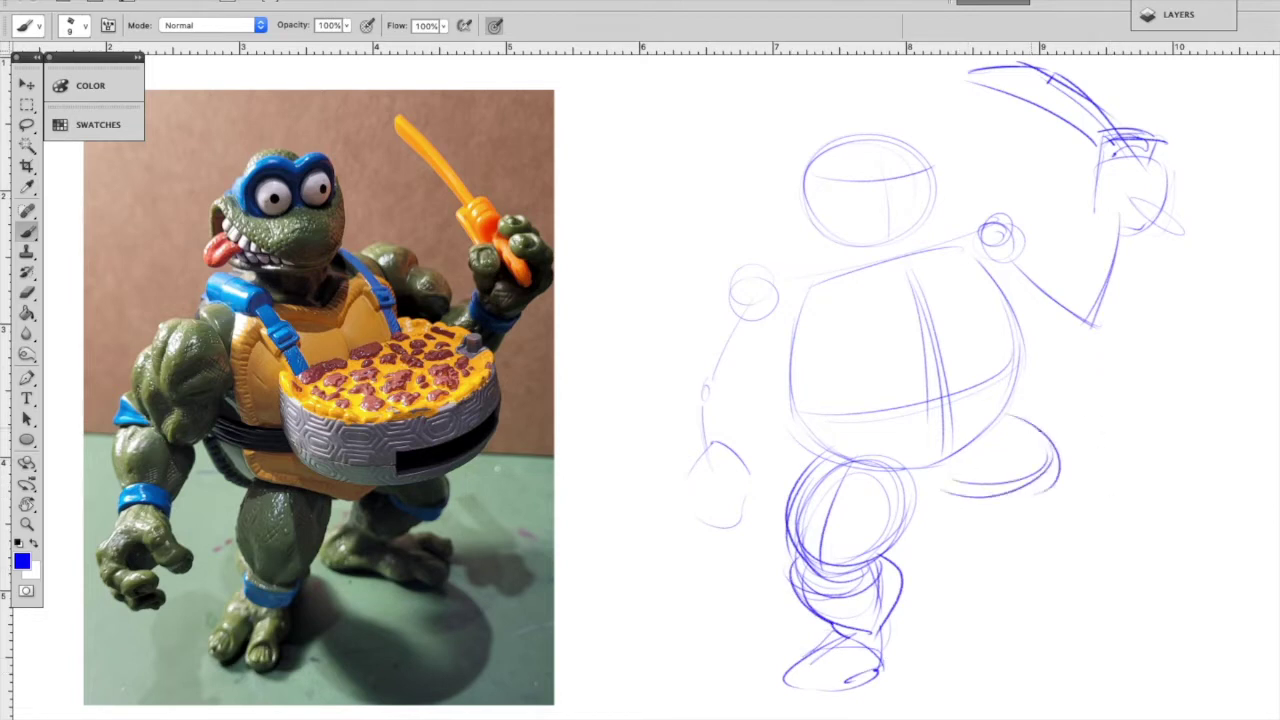
left_click_drag(858, 484, 994, 430)
mouse_move(958, 502)
left_mouse_down()
mouse_move(1006, 529)
mouse_move(962, 530)
mouse_move(947, 556)
mouse_move(991, 556)
mouse_move(1054, 493)
mouse_move(981, 510)
mouse_move(962, 574)
left_mouse_up()
left_click_drag(962, 576, 1008, 577)
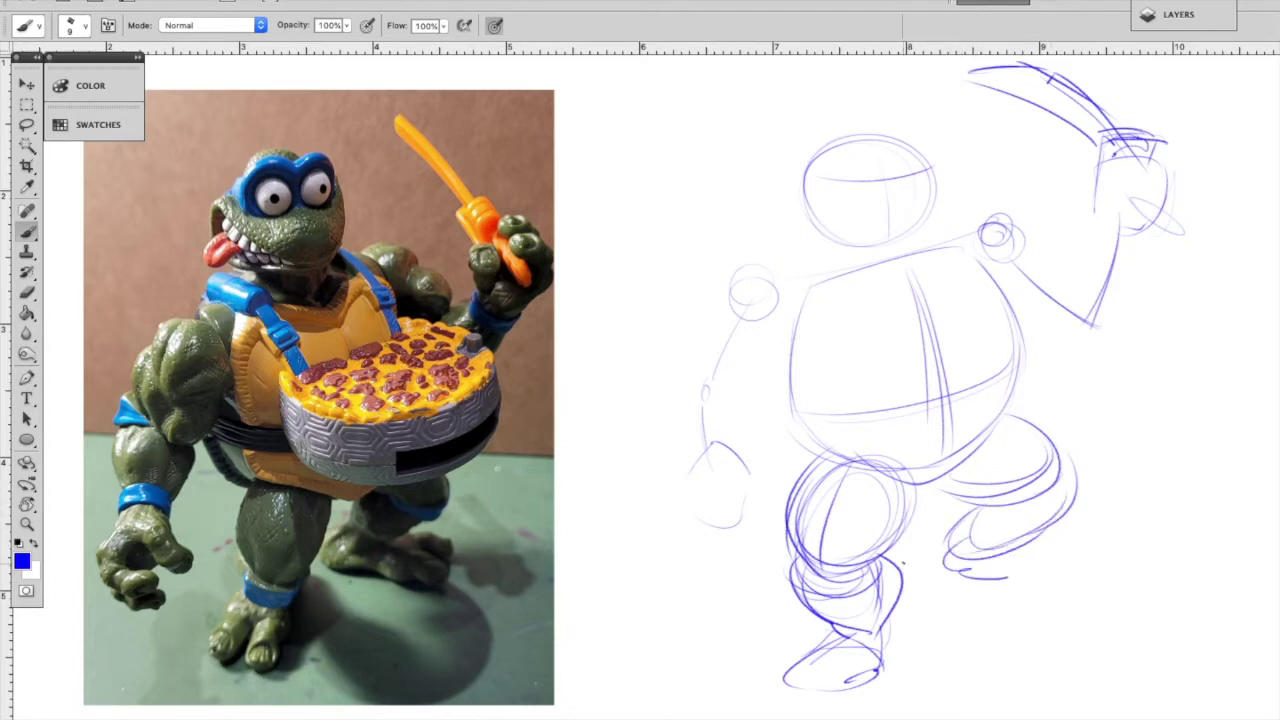
- Reinforce both thigh contours and sketch the rear foot and the rounded toes of both feet
left_click_drag(906, 484, 900, 566)
left_click_drag(931, 488, 1055, 470)
mouse_move(1014, 418)
left_mouse_down()
mouse_move(955, 566)
mouse_move(1030, 596)
left_mouse_up()
mouse_move(1016, 548)
left_mouse_down()
mouse_move(1077, 558)
mouse_move(1034, 598)
left_mouse_up()
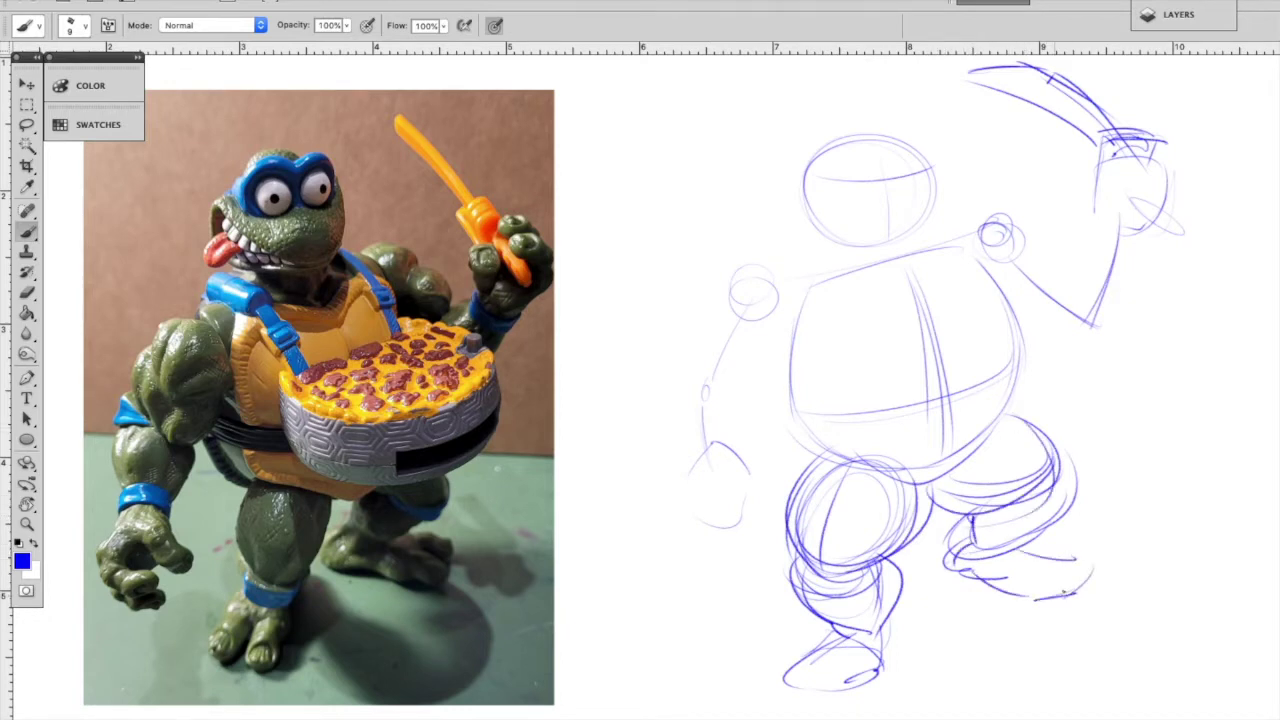
mouse_move(826, 662)
left_mouse_down()
mouse_move(823, 704)
mouse_move(778, 694)
mouse_move(861, 687)
mouse_move(824, 692)
left_mouse_up()
mouse_move(857, 680)
left_mouse_down()
mouse_move(833, 706)
mouse_move(882, 676)
left_mouse_up()
left_click_drag(1077, 574, 1062, 592)
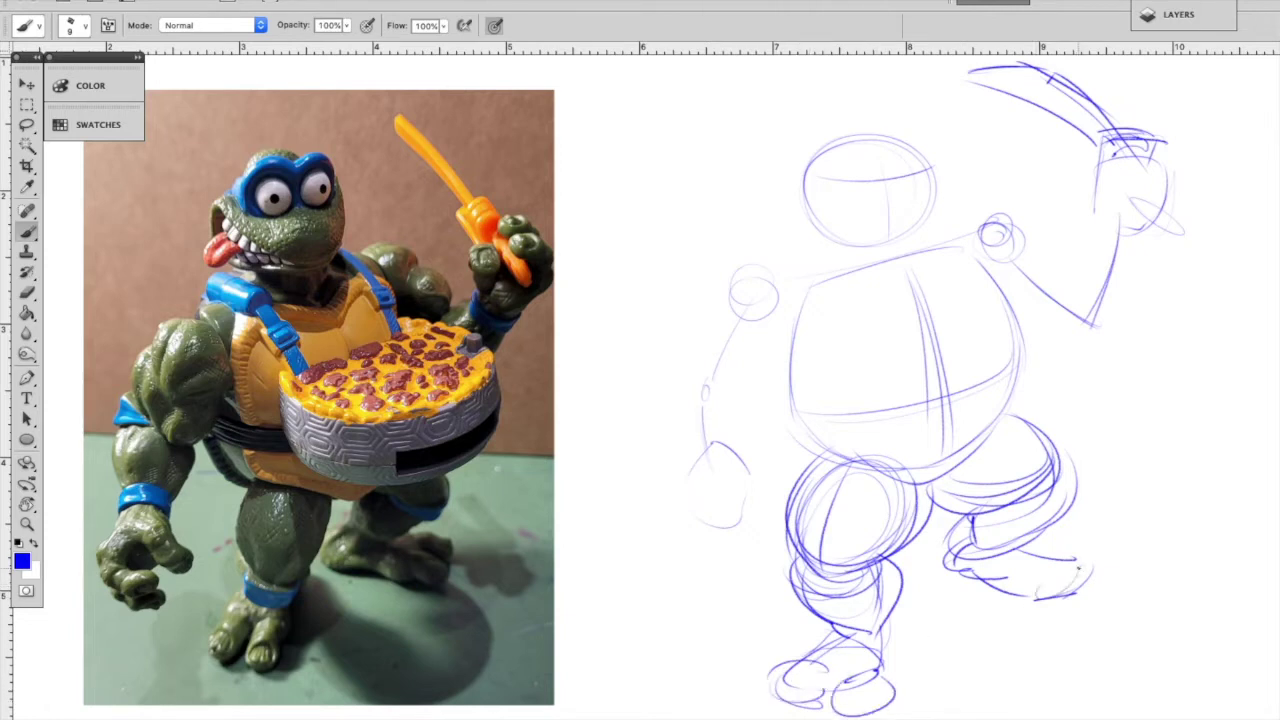
- Sketch the lowered arm's rounded shoulder and the outer curve of its upper arm
mouse_move(772, 258)
left_mouse_down()
mouse_move(714, 312)
mouse_move(790, 352)
left_mouse_up()
mouse_move(716, 300)
left_mouse_down()
mouse_move(700, 394)
mouse_move(690, 378)
left_mouse_up()
left_click_drag(686, 332, 702, 398)
left_click_drag(712, 306, 684, 332)
mouse_move(712, 310)
left_mouse_down()
mouse_move(698, 378)
mouse_move(682, 362)
left_mouse_up()
left_click_drag(798, 246, 714, 300)
mouse_move(800, 269)
left_mouse_down()
mouse_move(716, 318)
mouse_move(730, 322)
left_mouse_up()
mouse_move(732, 264)
left_mouse_down()
mouse_move(718, 296)
mouse_move(791, 337)
mouse_move(820, 303)
left_mouse_up()
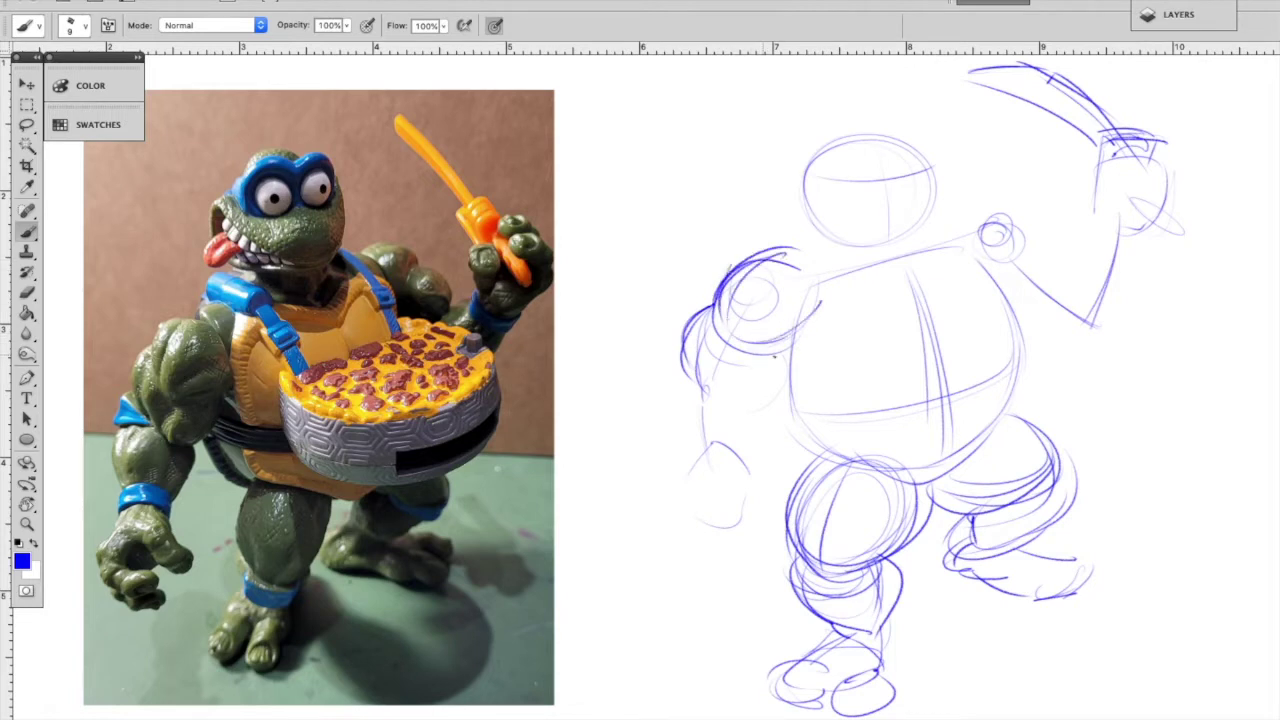
- Build up the lowered arm's bicep, elbow band and forearm down to the wrist
left_click_drag(794, 352, 730, 410)
mouse_move(692, 352)
left_mouse_down()
mouse_move(724, 402)
mouse_move(666, 398)
mouse_move(714, 412)
mouse_move(700, 466)
left_mouse_up()
left_click_drag(752, 408, 742, 460)
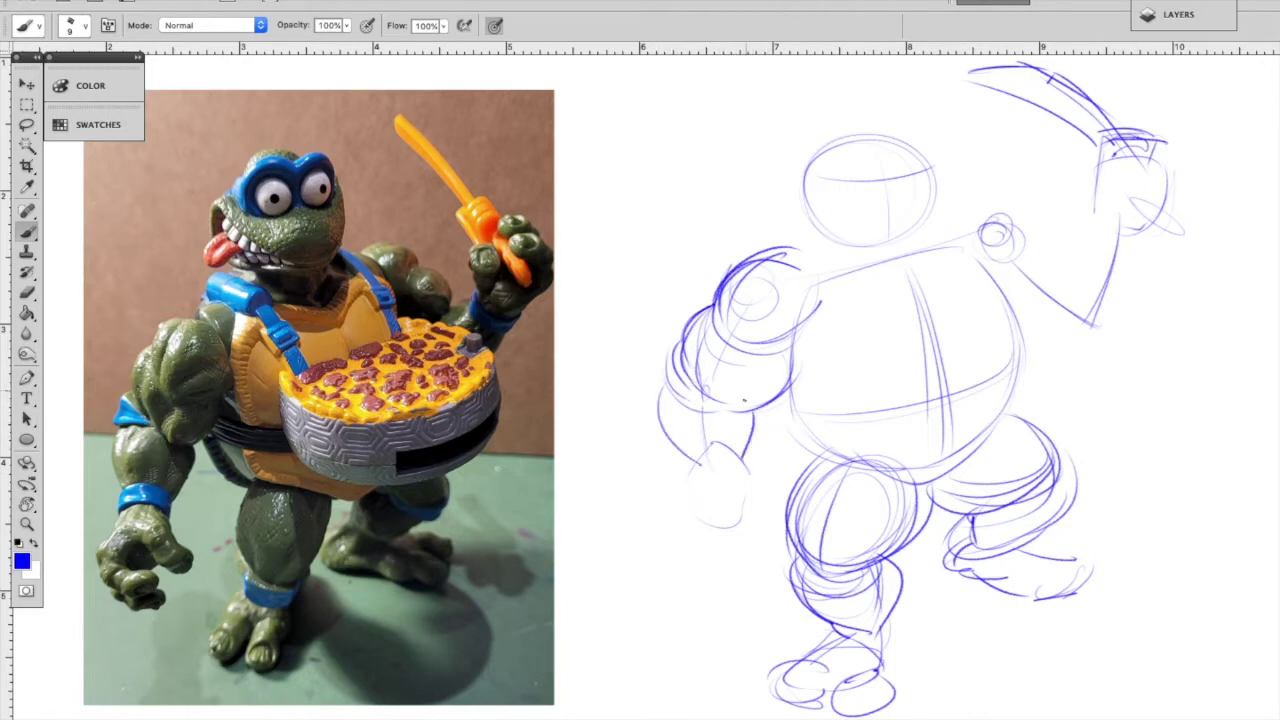
left_click_drag(658, 392, 734, 414)
mouse_move(684, 348)
left_mouse_down()
mouse_move(660, 404)
mouse_move(654, 386)
left_mouse_up()
mouse_move(658, 370)
left_mouse_down()
mouse_move(662, 442)
mouse_move(702, 488)
left_mouse_up()
left_click_drag(717, 399, 772, 409)
mouse_move(660, 403)
left_mouse_down()
mouse_move(728, 410)
mouse_move(736, 443)
mouse_move(756, 455)
left_mouse_up()
- Sketch the lowered hand as a loose fist with its thumb and curled fingers
mouse_move(742, 451)
left_mouse_down()
mouse_move(744, 475)
mouse_move(676, 504)
mouse_move(704, 540)
mouse_move(739, 551)
left_mouse_up()
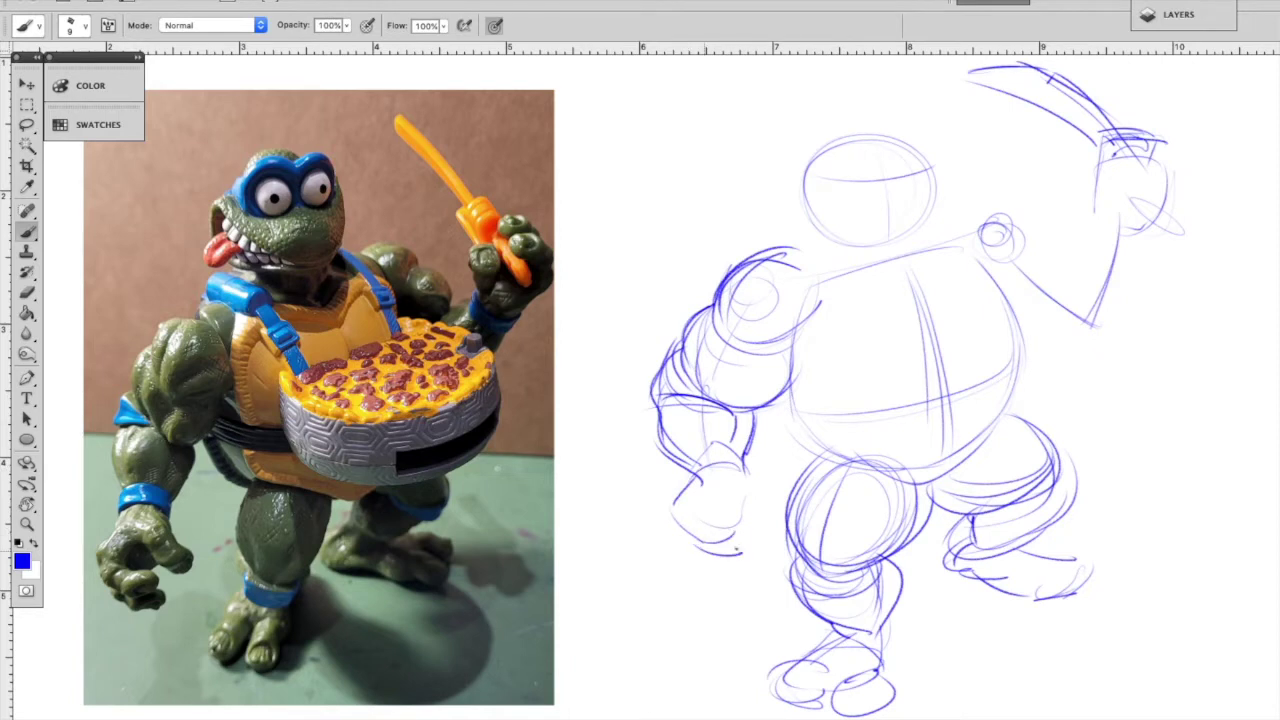
mouse_move(757, 473)
left_mouse_down()
mouse_move(771, 506)
mouse_move(726, 522)
left_mouse_up()
left_click_drag(726, 522, 770, 536)
mouse_move(756, 475)
left_mouse_down()
mouse_move(774, 538)
mouse_move(696, 506)
left_mouse_up()
left_click_drag(724, 507, 710, 491)
left_click_drag(724, 534, 756, 554)
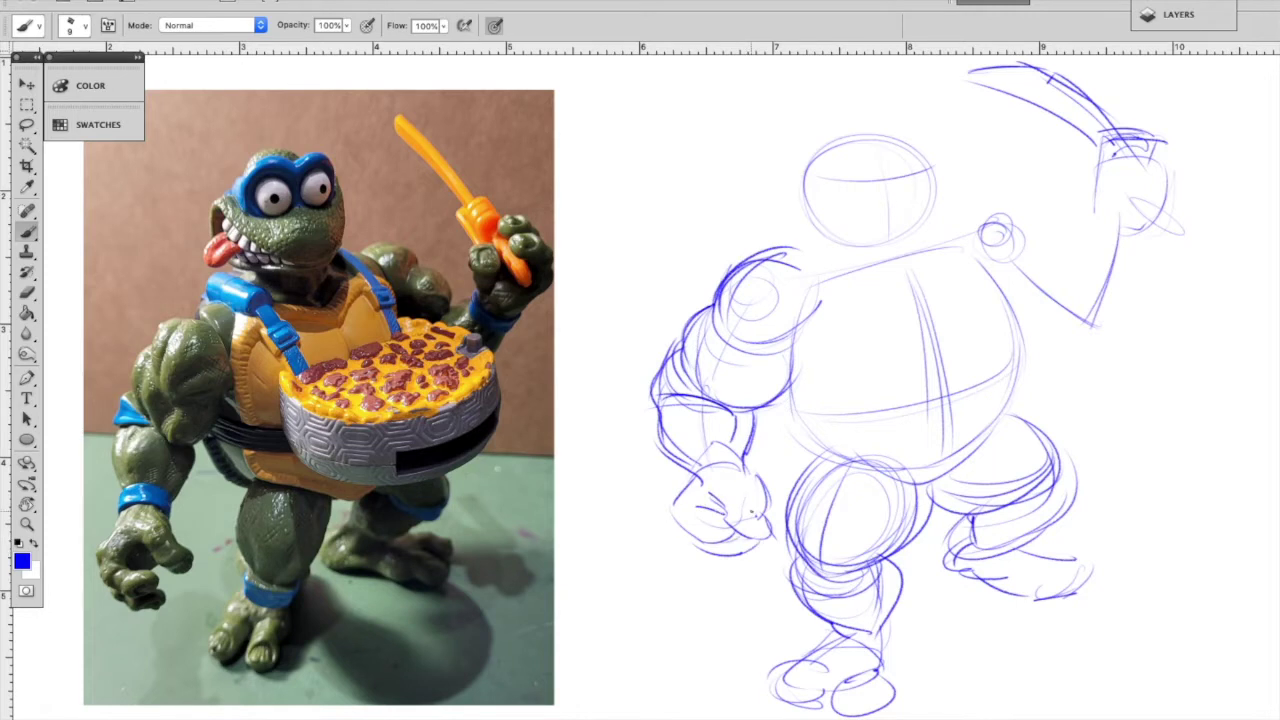
- Draw the head's brow and mask, round eyes, cheek and wide snout with its curved jaw
mouse_move(796, 192)
left_mouse_down()
mouse_move(808, 235)
mouse_move(833, 252)
mouse_move(791, 191)
mouse_move(850, 135)
mouse_move(836, 126)
left_mouse_up()
mouse_move(842, 136)
left_mouse_down()
mouse_move(898, 120)
mouse_move(917, 148)
mouse_move(890, 140)
mouse_move(852, 188)
mouse_move(896, 176)
mouse_move(856, 184)
mouse_move(860, 146)
mouse_move(886, 158)
mouse_move(890, 180)
mouse_move(918, 132)
mouse_move(924, 170)
mouse_move(902, 172)
left_mouse_up()
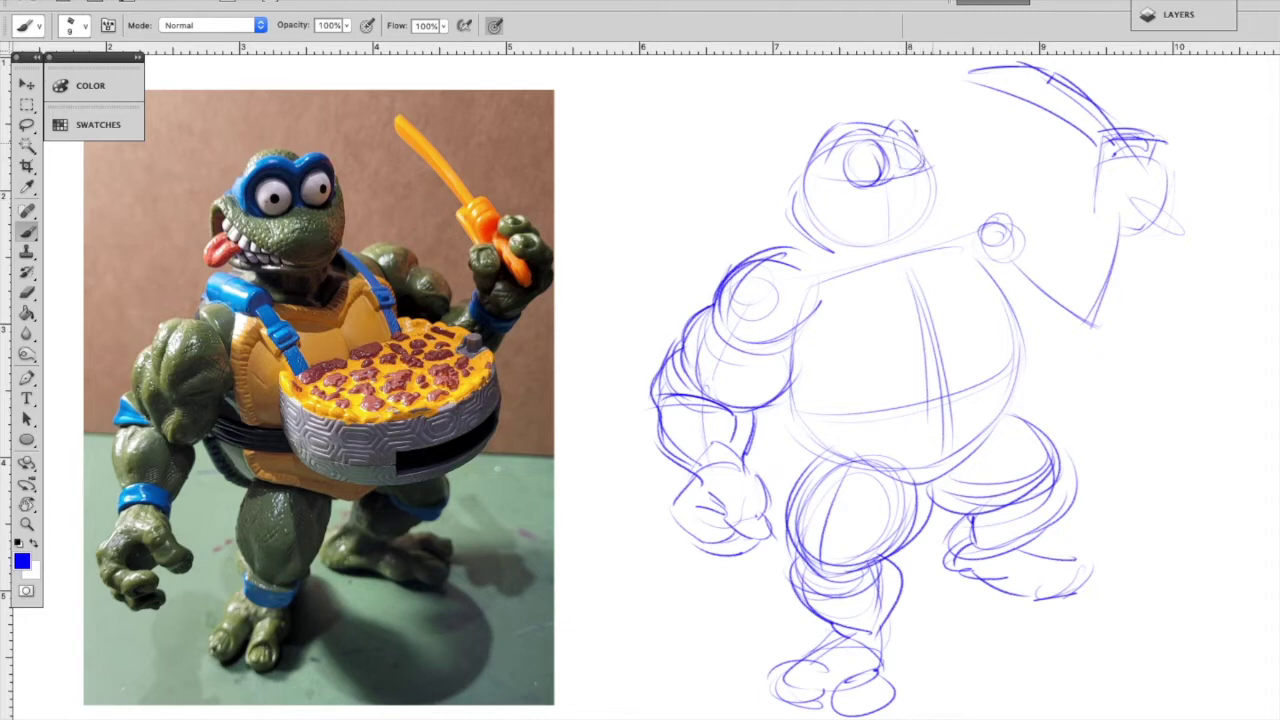
mouse_move(794, 185)
left_mouse_down()
mouse_move(884, 189)
mouse_move(952, 156)
mouse_move(960, 192)
mouse_move(780, 222)
mouse_move(848, 277)
left_mouse_up()
left_click_drag(802, 189, 796, 231)
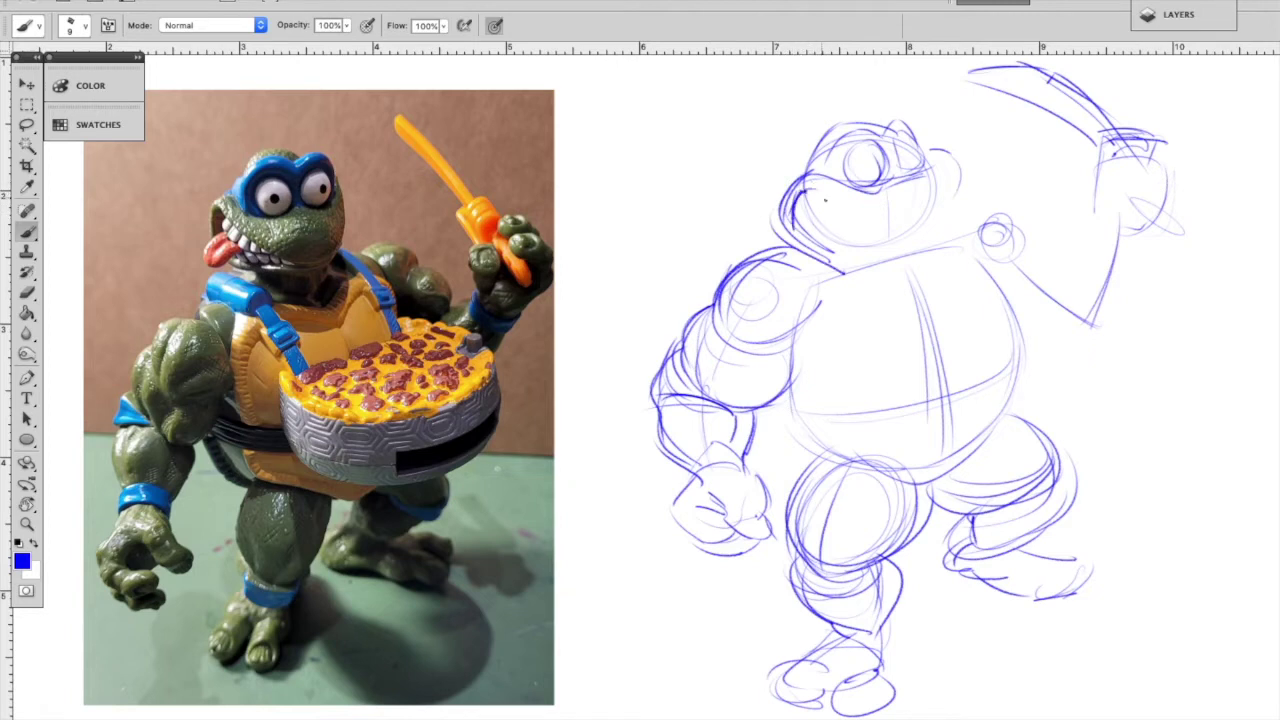
mouse_move(812, 189)
left_mouse_down()
mouse_move(886, 243)
mouse_move(927, 239)
mouse_move(949, 215)
mouse_move(928, 239)
left_mouse_up()
left_click_drag(939, 224, 942, 159)
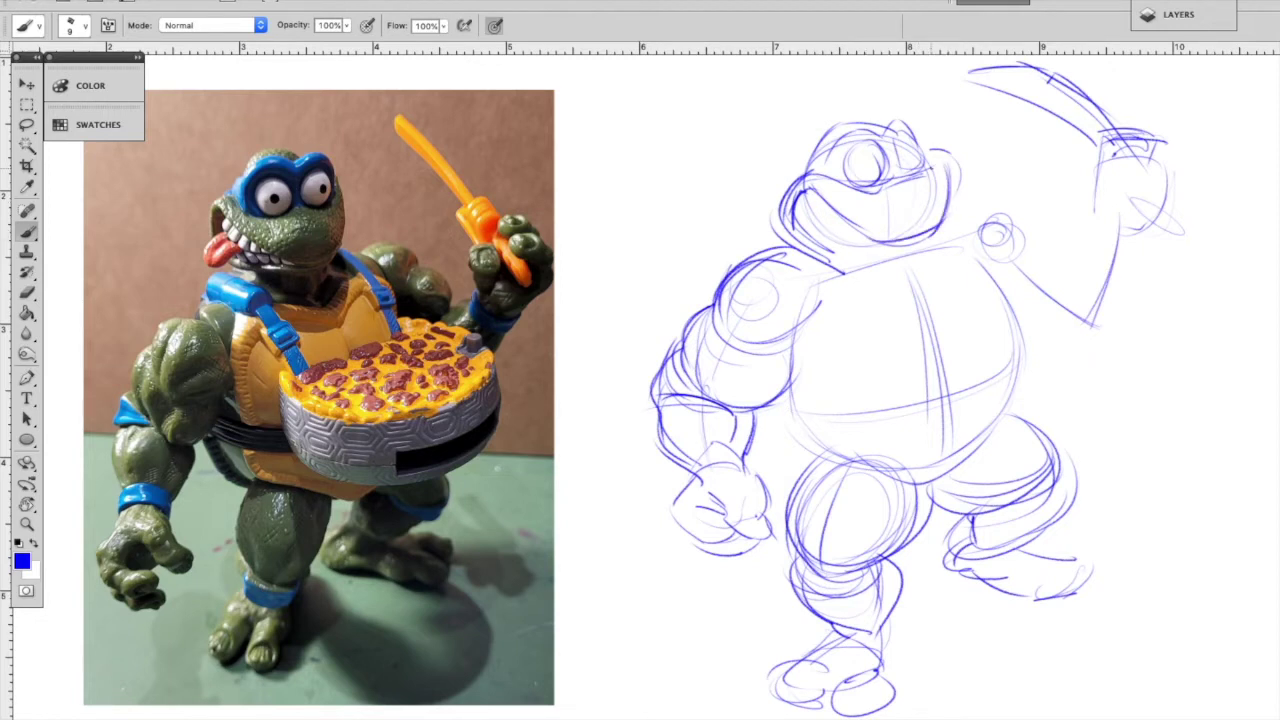
- Sketch the mouth interior and chin, and draw the neck and upper shell edge beneath the head
mouse_move(817, 190)
left_mouse_down()
mouse_move(809, 210)
mouse_move(857, 237)
mouse_move(808, 220)
mouse_move(766, 248)
left_mouse_up()
mouse_move(840, 230)
left_mouse_down()
mouse_move(794, 250)
mouse_move(786, 232)
mouse_move(934, 250)
left_mouse_up()
left_click_drag(820, 258, 806, 318)
left_click_drag(862, 262, 909, 279)
left_click_drag(928, 254, 929, 265)
left_click_drag(816, 274, 916, 287)
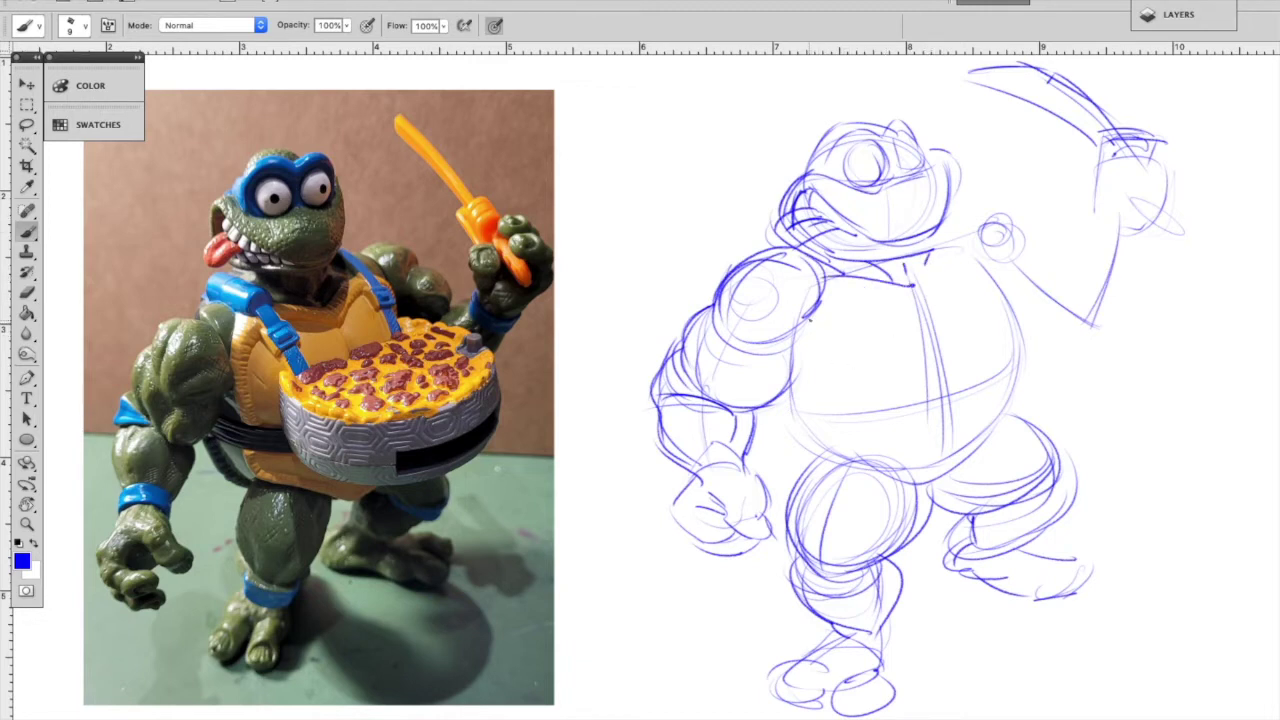
- Draw the segmented chest plates of the shell and the belt wrapping around the waist
mouse_move(814, 364)
left_mouse_down()
mouse_move(848, 288)
mouse_move(916, 297)
mouse_move(942, 344)
left_mouse_up()
mouse_move(839, 366)
left_mouse_down()
mouse_move(940, 360)
mouse_move(946, 396)
mouse_move(834, 416)
mouse_move(952, 402)
mouse_move(951, 448)
left_mouse_up()
mouse_move(773, 403)
left_mouse_down()
mouse_move(808, 417)
mouse_move(912, 417)
left_mouse_up()
mouse_move(766, 417)
left_mouse_down()
mouse_move(920, 428)
mouse_move(826, 460)
left_mouse_up()
left_click_drag(960, 406, 1020, 376)
mouse_move(952, 354)
left_mouse_down()
mouse_move(1016, 324)
mouse_move(1024, 380)
left_mouse_up()
mouse_move(934, 291)
left_mouse_down()
mouse_move(977, 251)
mouse_move(1007, 318)
left_mouse_up()
left_click_drag(975, 257, 1007, 320)
left_click_drag(928, 284, 981, 255)
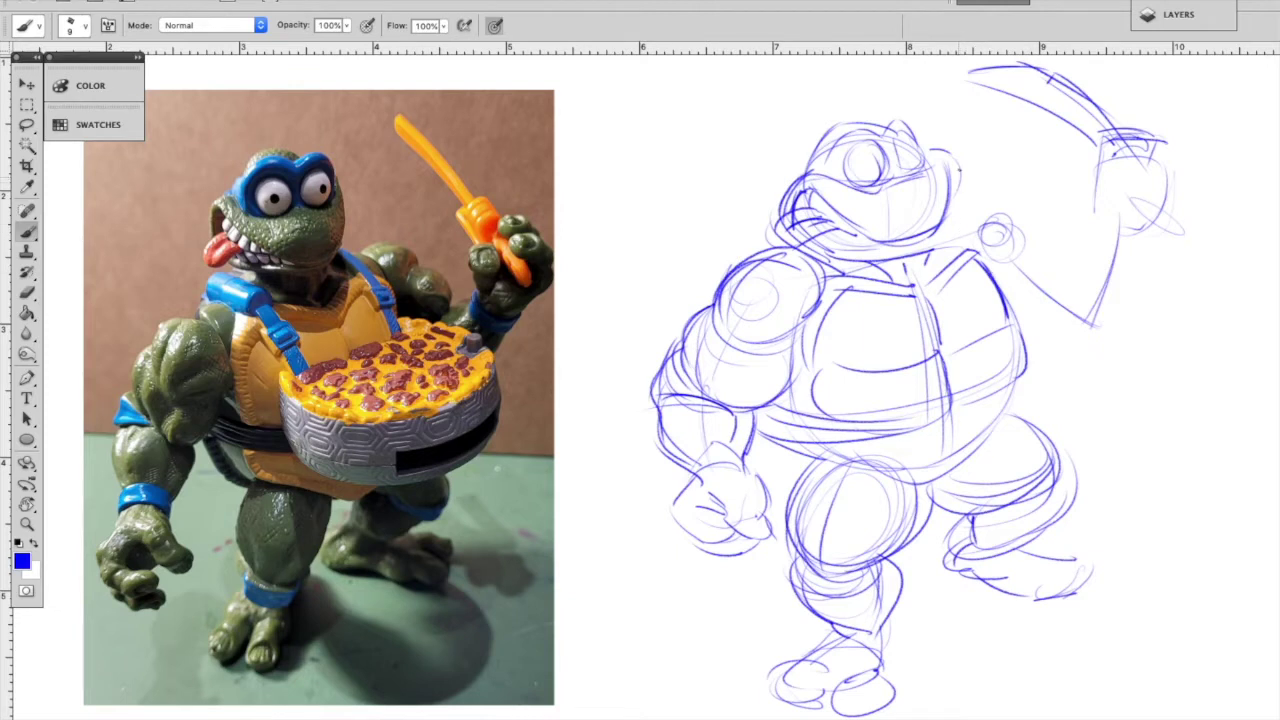
- Add pupils to the eyes and sketch the raised arm's shoulder and upper arm
left_click_drag(965, 202, 946, 238)
left_click_drag(872, 170, 906, 166)
mouse_move(968, 224)
left_mouse_down()
mouse_move(1028, 240)
mouse_move(1032, 265)
mouse_move(1091, 303)
left_mouse_up()
mouse_move(1018, 265)
left_mouse_down()
mouse_move(1089, 286)
mouse_move(1060, 350)
left_mouse_up()
mouse_move(1088, 302)
left_mouse_down()
mouse_move(1070, 370)
mouse_move(1078, 348)
left_mouse_up()
mouse_move(1036, 372)
left_mouse_down()
mouse_move(1076, 378)
mouse_move(1090, 396)
left_mouse_up()
- Sketch the raised arm's elbow, bulging forearm and wristband below the fist
left_click_drag(1103, 318, 1132, 376)
left_click_drag(1122, 219, 1091, 327)
left_click_drag(1152, 359, 1192, 280)
mouse_move(1046, 370)
left_mouse_down()
mouse_move(1144, 396)
mouse_move(1164, 242)
left_mouse_up()
mouse_move(1089, 329)
left_mouse_down()
mouse_move(1117, 244)
mouse_move(1171, 256)
left_mouse_up()
left_click_drag(1124, 271, 1180, 256)
left_click_drag(1130, 256, 1183, 240)
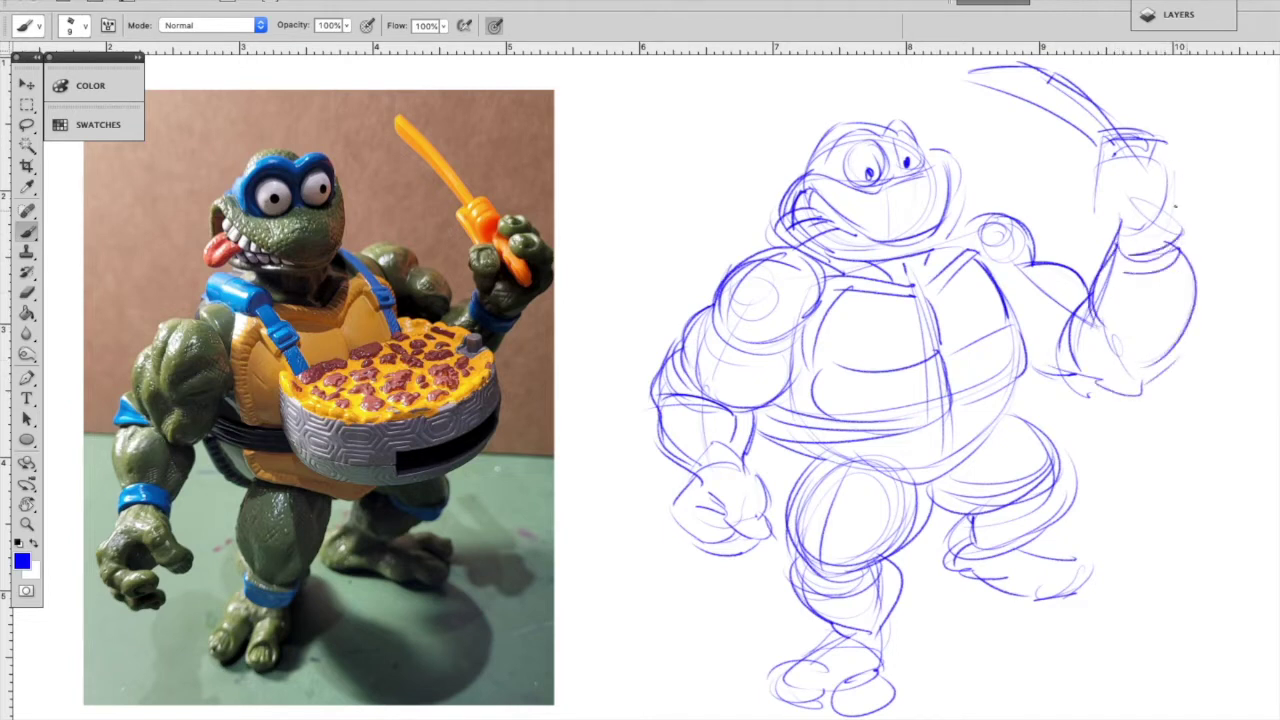
- Draw the raised hand's fingers and thumb wrapped around the sword handle
mouse_move(1160, 152)
left_mouse_down()
mouse_move(1120, 172)
mouse_move(1196, 170)
mouse_move(1140, 196)
mouse_move(1164, 222)
left_mouse_up()
left_click_drag(1088, 198, 1096, 216)
mouse_move(1100, 196)
left_mouse_down()
mouse_move(1134, 168)
mouse_move(1146, 202)
mouse_move(1106, 212)
left_mouse_up()
left_click_drag(1094, 206, 1112, 226)
mouse_move(1198, 176)
left_mouse_down()
mouse_move(1202, 222)
mouse_move(1182, 240)
mouse_move(1158, 210)
left_mouse_up()
mouse_move(1170, 210)
left_mouse_down()
mouse_move(1146, 218)
mouse_move(1194, 256)
left_mouse_up()
left_click_drag(1186, 214, 1208, 254)
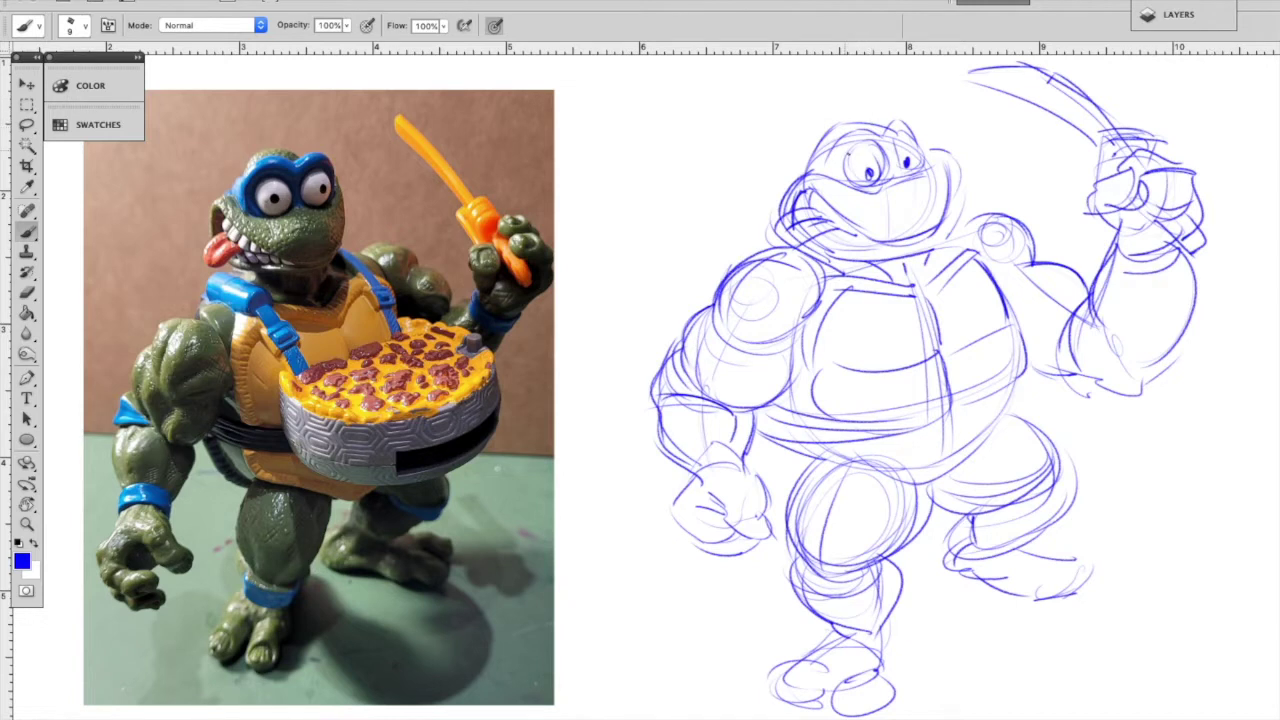
- Clean up the pupils with the eraser and brush in the mask's knot and trailing tails behind the head
key("e")
left_click_drag(868, 174, 867, 156)
mouse_move(893, 147)
left_mouse_down()
mouse_move(912, 161)
mouse_move(866, 168)
left_mouse_up()
key("b")
left_click_drag(810, 158, 760, 160)
mouse_move(737, 175)
left_mouse_down()
mouse_move(775, 172)
mouse_move(737, 175)
mouse_move(746, 146)
left_mouse_up()
mouse_move(780, 170)
left_mouse_down()
mouse_move(738, 180)
mouse_move(764, 178)
mouse_move(750, 138)
left_mouse_up()
left_click_drag(770, 148, 752, 150)
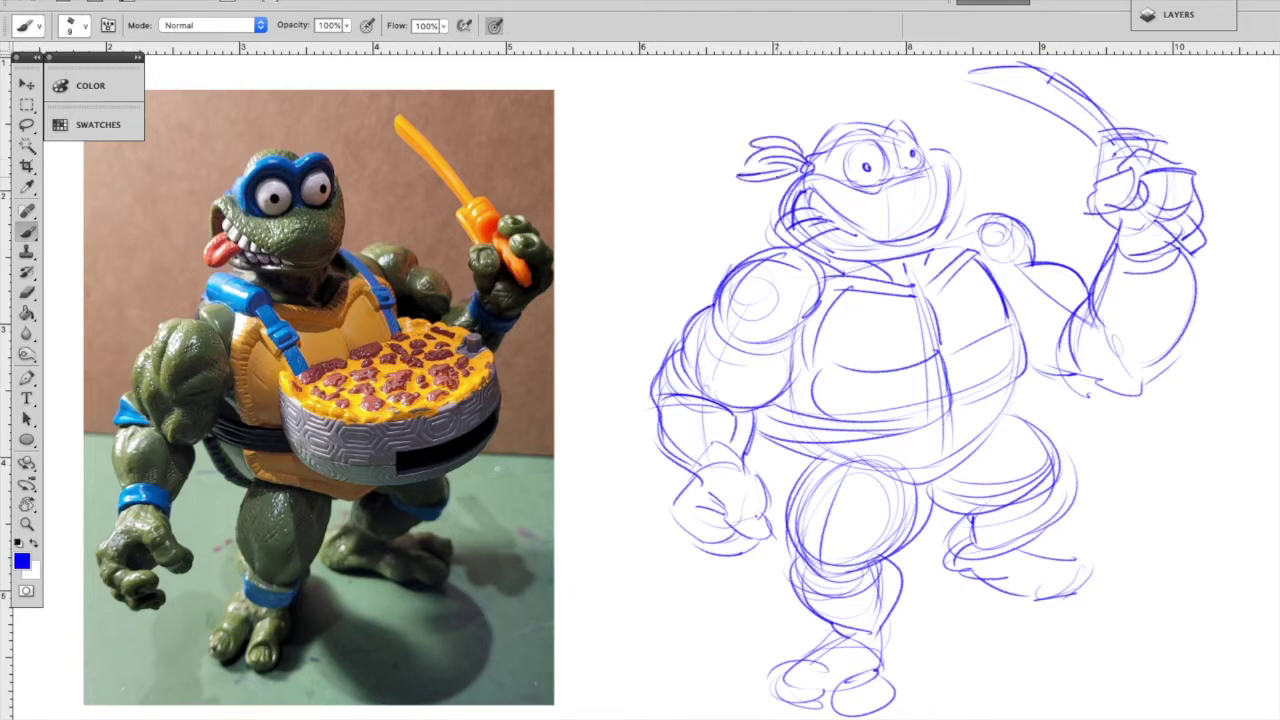
- Draw the row of teeth inside the open mouth and define the lips and jaw
mouse_move(816, 198)
left_mouse_down()
mouse_move(837, 230)
mouse_move(850, 157)
mouse_move(828, 235)
mouse_move(870, 243)
left_mouse_up()
left_click_drag(813, 237, 888, 258)
mouse_move(810, 242)
left_mouse_down()
mouse_move(870, 262)
mouse_move(850, 249)
mouse_move(854, 260)
mouse_move(887, 247)
mouse_move(875, 249)
left_mouse_up()
mouse_move(802, 188)
left_mouse_down()
mouse_move(878, 240)
mouse_move(854, 226)
left_mouse_up()
mouse_move(856, 228)
left_mouse_down()
mouse_move(914, 238)
mouse_move(942, 218)
left_mouse_up()
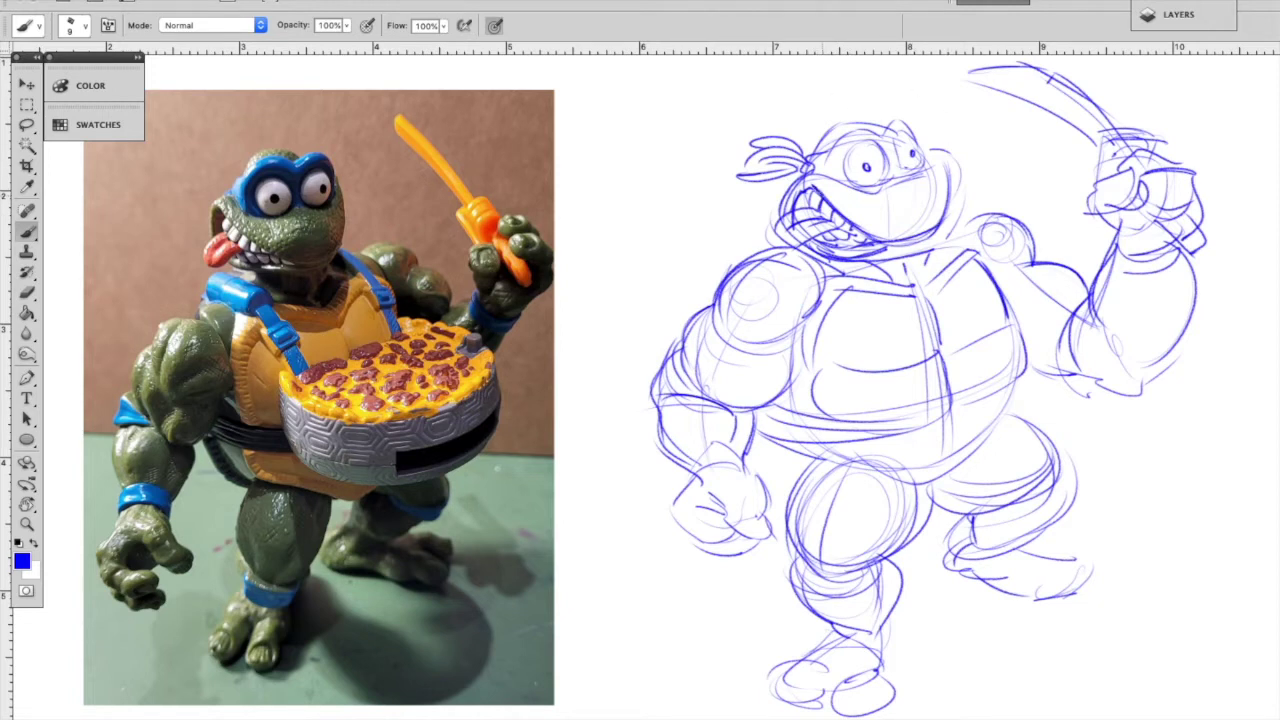
- Rework the snout's outer contour, undoing unwanted strokes, and add the nostril at its upper edge
left_click_drag(942, 156, 960, 210)
mouse_move(928, 168)
left_mouse_down()
mouse_move(935, 145)
mouse_move(910, 126)
left_mouse_up()
left_click_drag(964, 164, 962, 204)
mouse_move(965, 174)
left_mouse_down()
mouse_move(934, 244)
mouse_move(952, 230)
mouse_move(967, 170)
mouse_move(965, 206)
left_mouse_up()
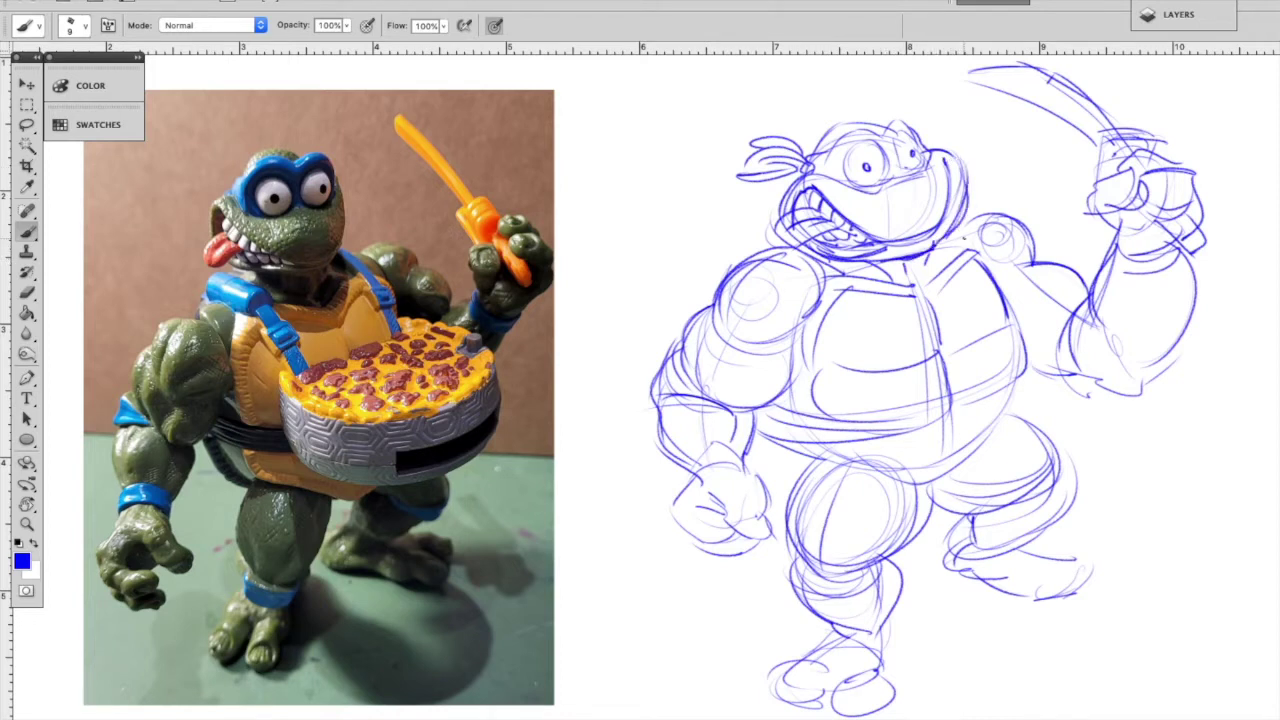
key("alt+super+z")
key("alt+super+z")
mouse_move(950, 153)
left_mouse_down()
mouse_move(972, 186)
mouse_move(957, 155)
mouse_move(971, 186)
mouse_move(944, 239)
left_mouse_up()
left_click_drag(947, 158, 955, 165)
- Draw the two shoulder straps with their buckles over the chest
left_click_drag(804, 250, 836, 340)
left_click_drag(846, 270, 878, 334)
mouse_move(966, 234)
left_mouse_down()
mouse_move(940, 294)
mouse_move(958, 278)
mouse_move(982, 296)
left_mouse_up()
mouse_move(880, 298)
left_mouse_down()
mouse_move(838, 324)
mouse_move(880, 309)
mouse_move(854, 305)
left_mouse_up()
mouse_move(848, 305)
left_mouse_down()
mouse_move(875, 290)
mouse_move(872, 302)
left_mouse_up()
mouse_move(954, 258)
left_mouse_down()
mouse_move(986, 280)
mouse_move(978, 263)
mouse_move(984, 284)
left_mouse_up()
- Sketch the back rim of the pizza pan across the chest and its curved side over the belly
left_click_drag(870, 350, 986, 318)
left_click_drag(984, 320, 998, 308)
left_click_drag(850, 366, 900, 352)
left_click_drag(896, 354, 994, 322)
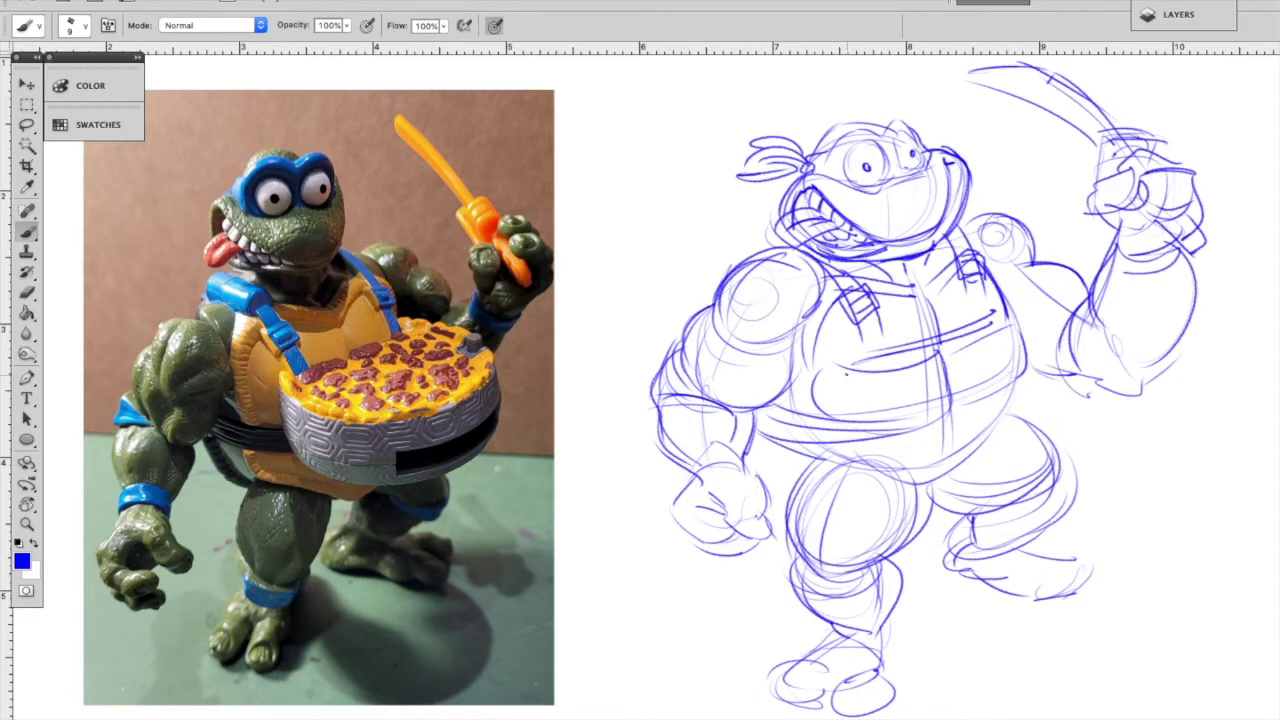
mouse_move(848, 370)
left_mouse_down()
mouse_move(851, 414)
mouse_move(934, 484)
left_mouse_up()
left_click_drag(854, 444, 1038, 499)
left_click_drag(868, 442, 964, 470)
left_click_drag(840, 410, 962, 468)
mouse_move(864, 440)
left_mouse_down()
mouse_move(956, 474)
mouse_move(1024, 476)
left_mouse_up()
left_click_drag(932, 478, 1090, 427)
- Complete the pizza pan's oval rim with its front lip and far side edge
mouse_move(1003, 314)
left_mouse_down()
mouse_move(1086, 340)
mouse_move(1095, 370)
left_mouse_up()
mouse_move(851, 370)
left_mouse_down()
mouse_move(906, 404)
mouse_move(1016, 402)
left_mouse_up()
mouse_move(906, 412)
left_mouse_down()
mouse_move(1069, 373)
mouse_move(1054, 391)
mouse_move(1083, 356)
mouse_move(1030, 397)
left_mouse_up()
mouse_move(876, 394)
left_mouse_down()
mouse_move(983, 411)
mouse_move(1090, 376)
mouse_move(1086, 432)
left_mouse_up()
left_click_drag(1095, 352, 1078, 438)
- Draw the slot opening in the pizza pan's side and darken its far end
mouse_move(1094, 382)
left_mouse_down()
mouse_move(984, 428)
mouse_move(958, 454)
left_mouse_up()
left_click_drag(952, 454, 1040, 440)
left_click_drag(1058, 434, 1038, 444)
left_click_drag(1098, 408, 1056, 436)
left_click_drag(1084, 410, 1080, 420)
left_click_drag(1094, 402, 1066, 430)
left_click_drag(1098, 396, 1088, 402)
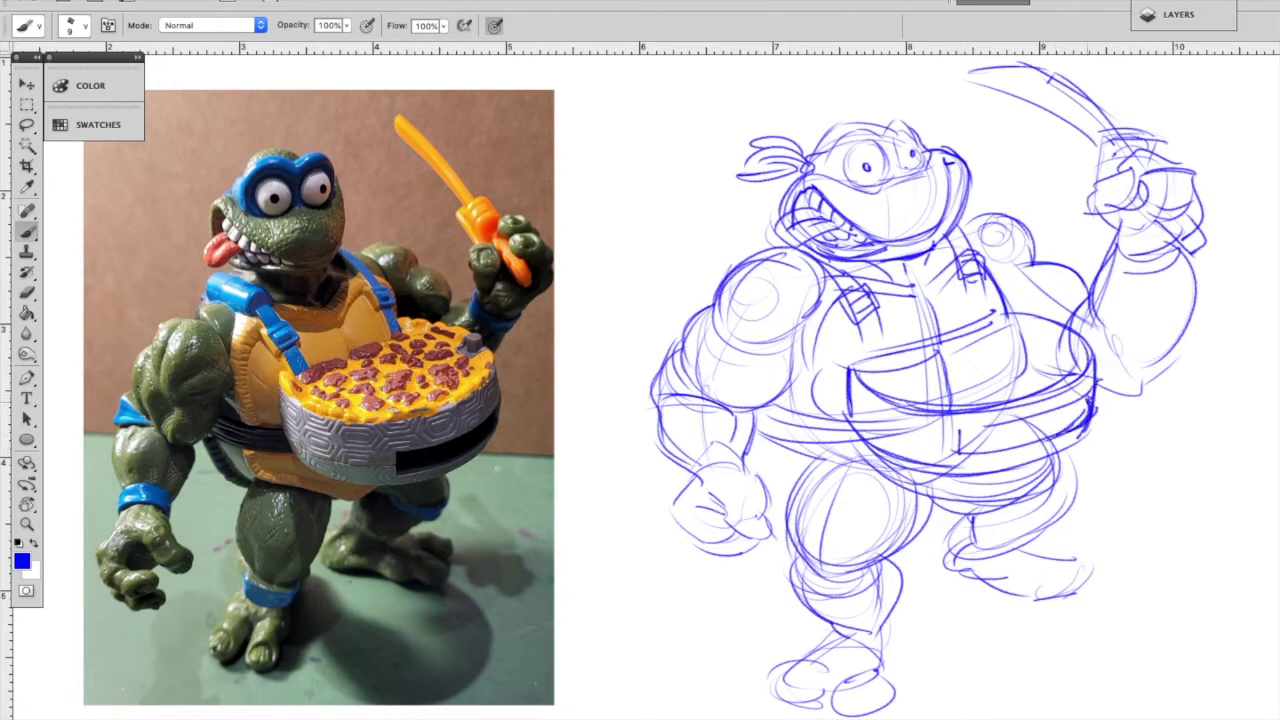
- Draw the pizza's inner crust line within the pan and scatter small topping shapes across its surface
mouse_move(854, 368)
left_mouse_down()
mouse_move(896, 352)
mouse_move(860, 388)
mouse_move(924, 334)
mouse_move(1044, 314)
mouse_move(1052, 322)
mouse_move(906, 392)
mouse_move(936, 408)
mouse_move(1033, 375)
left_mouse_up()
mouse_move(892, 362)
left_mouse_down()
mouse_move(886, 376)
mouse_move(900, 348)
mouse_move(860, 368)
mouse_move(1000, 313)
mouse_move(1058, 322)
left_mouse_up()
left_click_drag(998, 352, 1066, 334)
mouse_move(1024, 388)
left_mouse_down()
mouse_move(1070, 356)
mouse_move(1072, 314)
left_mouse_up()
left_click_drag(1074, 334, 1080, 344)
left_click_drag(928, 348, 1032, 360)
left_click_drag(976, 364, 992, 372)
left_click_drag(898, 372, 968, 378)
left_click_drag(938, 380, 954, 384)
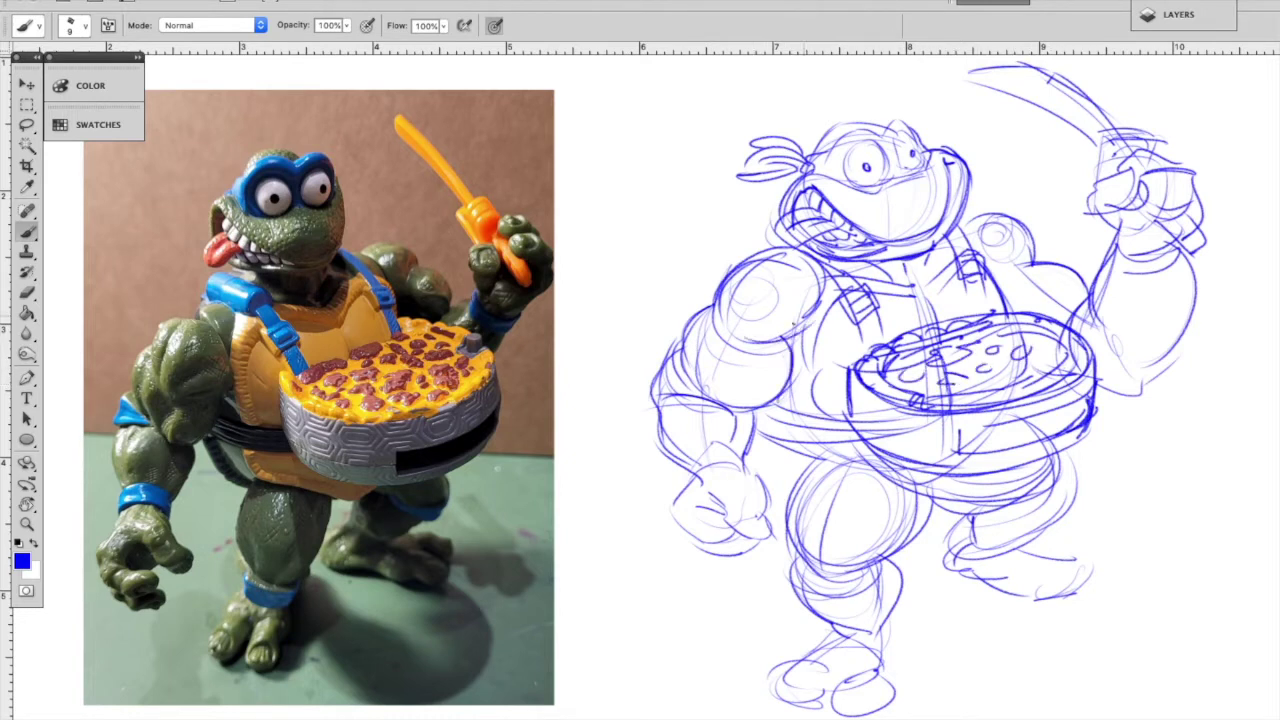
- Reinforce the near shoulder ball and add the loose elbow lines of the raised arm in the rough sketch
mouse_move(750, 310)
left_mouse_down()
mouse_move(788, 318)
mouse_move(808, 290)
mouse_move(822, 296)
left_mouse_up()
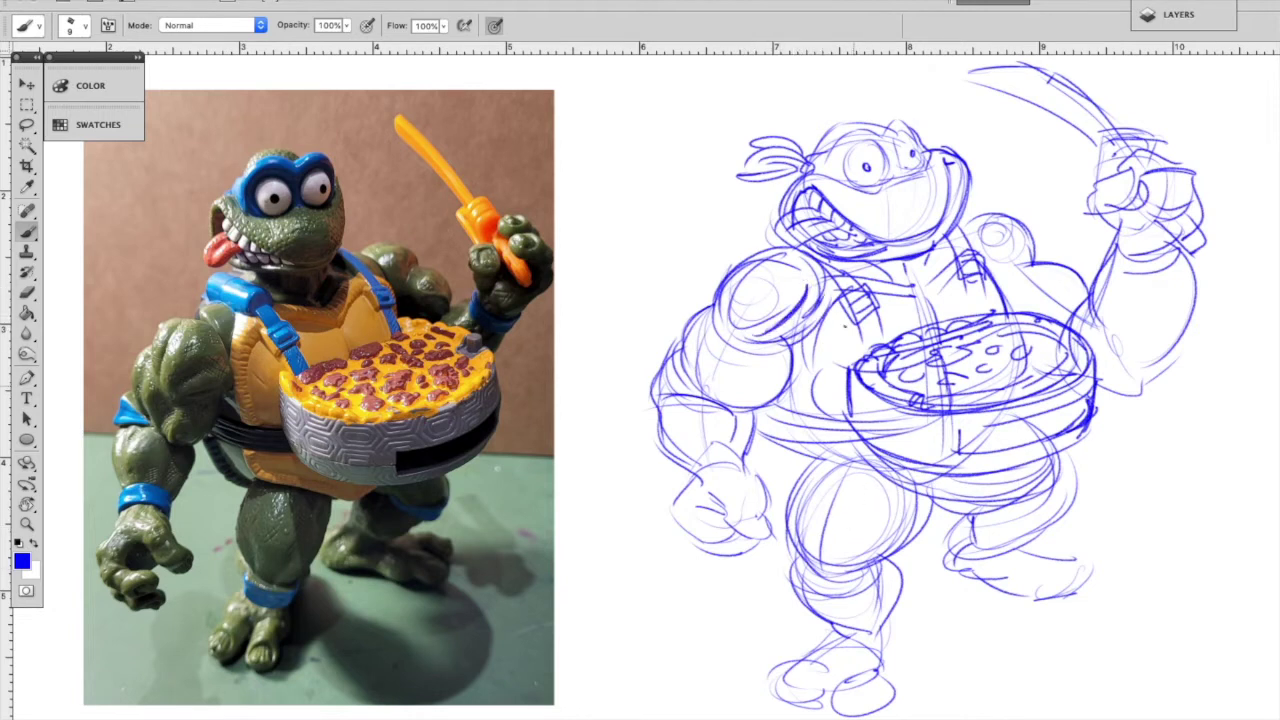
left_click_drag(1100, 311, 1144, 359)
left_click_drag(1098, 394, 1149, 397)
- Fade the rough sketch layer to 20% opacity and add a new layer for the cleaner drawing
left_click(1185, 14)
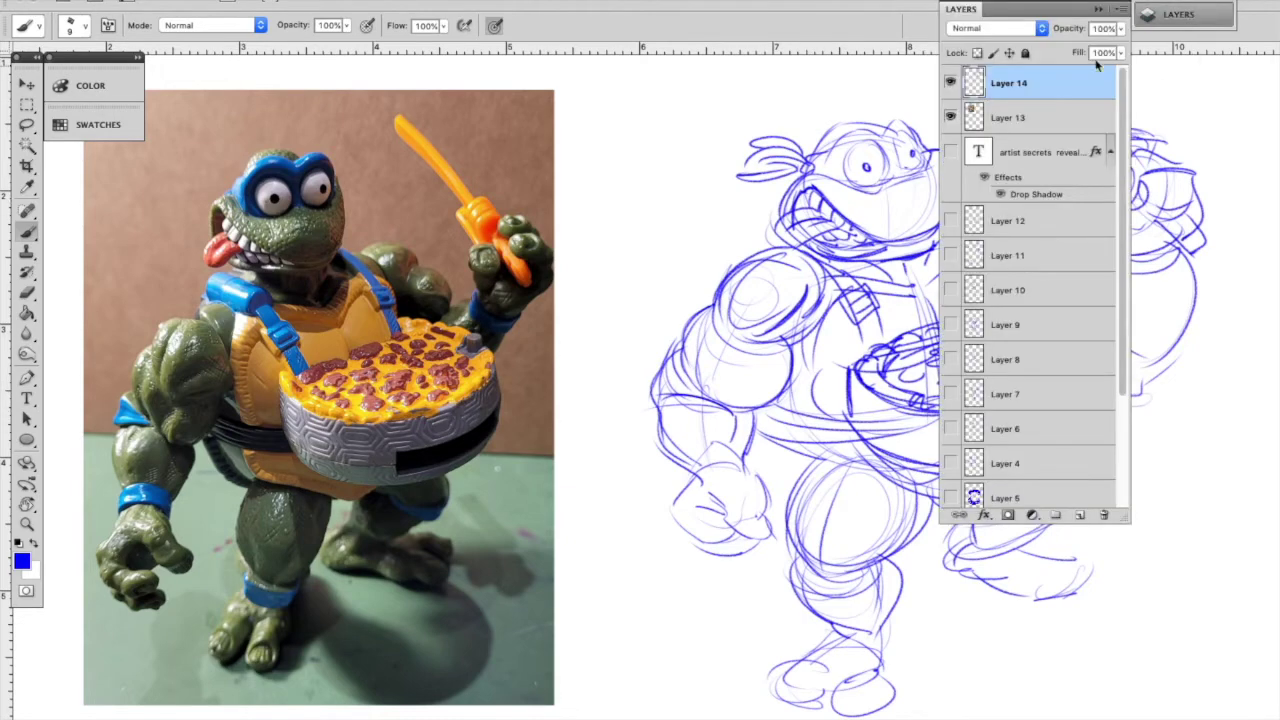
left_click_drag(1121, 31, 1050, 55)
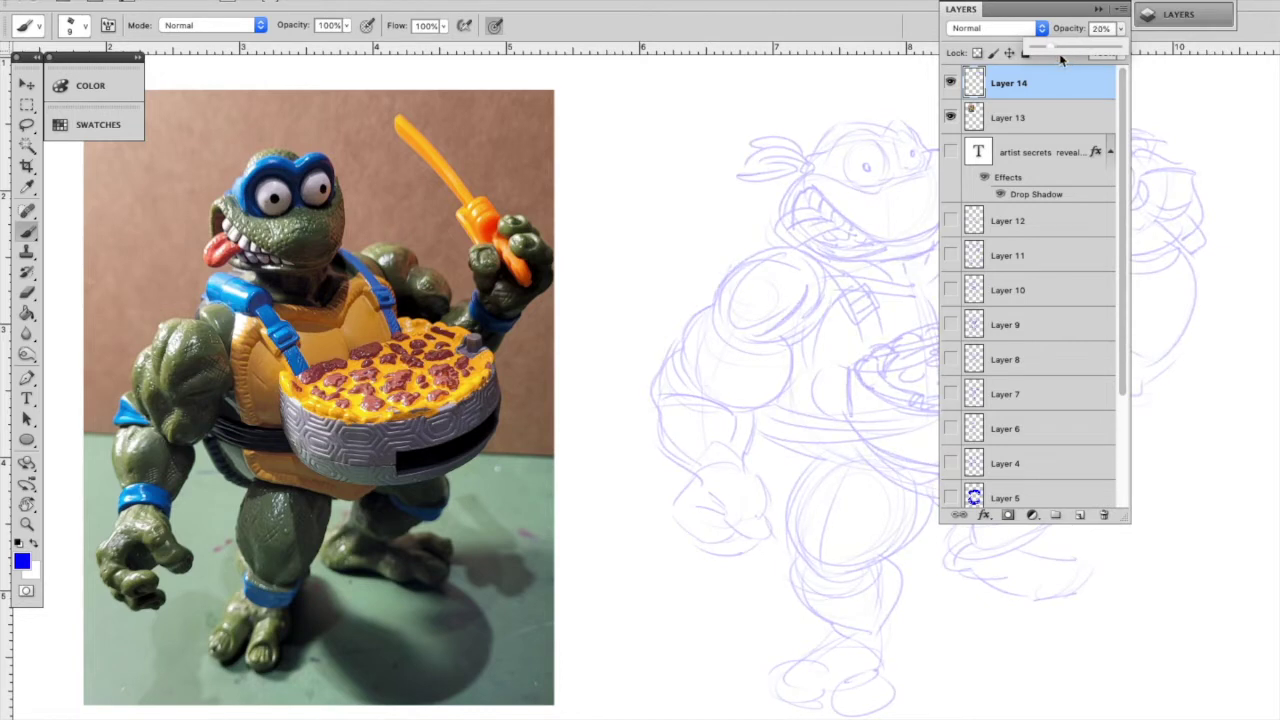
left_click(1080, 514)
left_click(1185, 14)
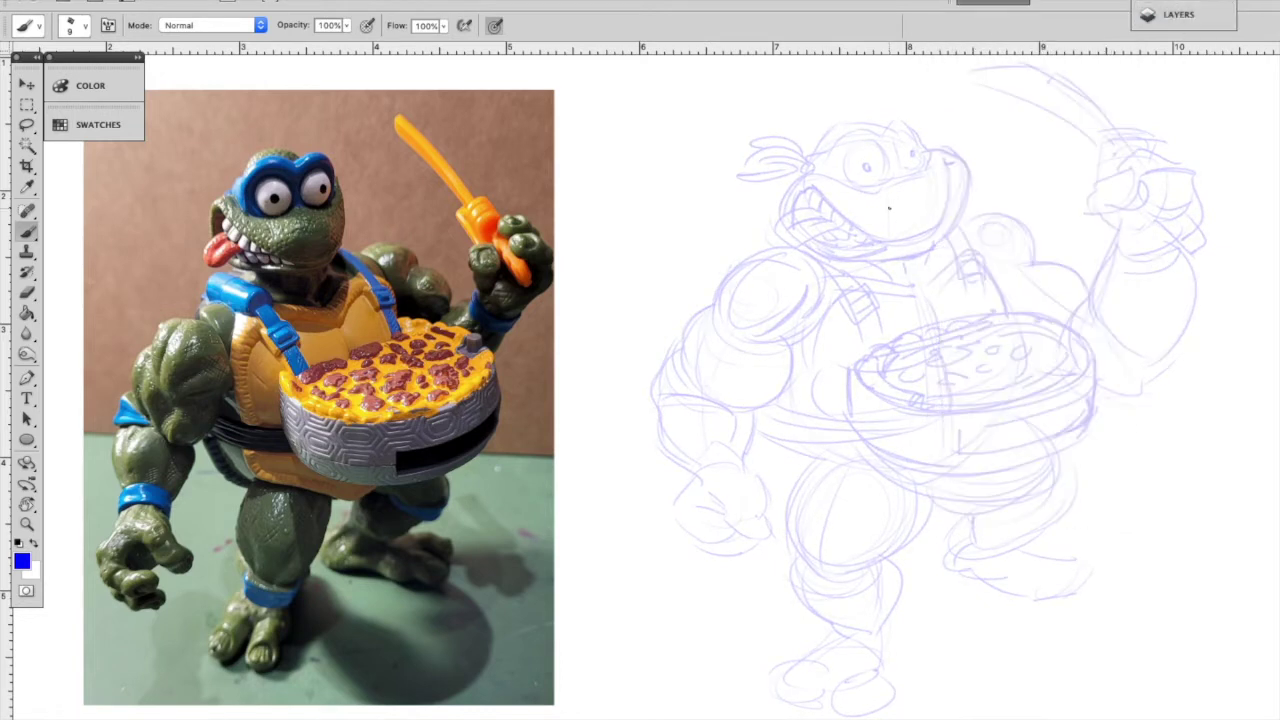
- Trace the crown of the head and the mask's upper edge and knot side over the faded sketch
scroll(893, 213, "up", 5)
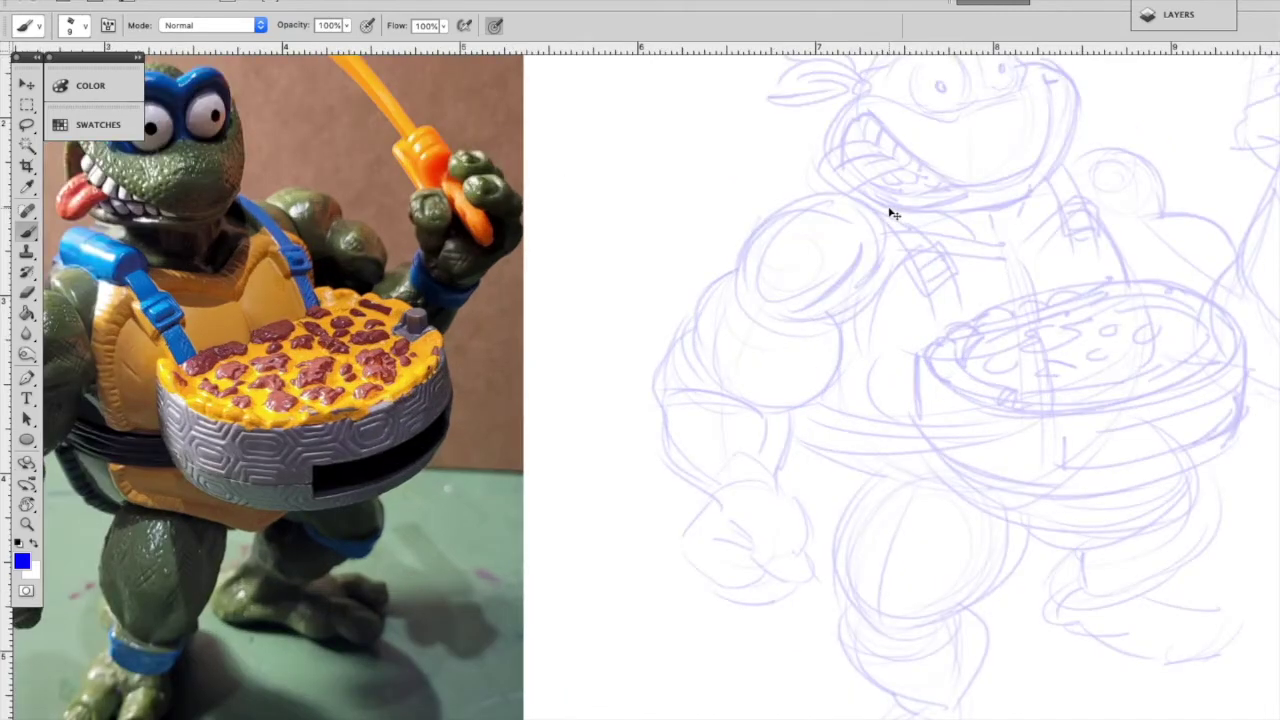
scroll(889, 208, "up", 2)
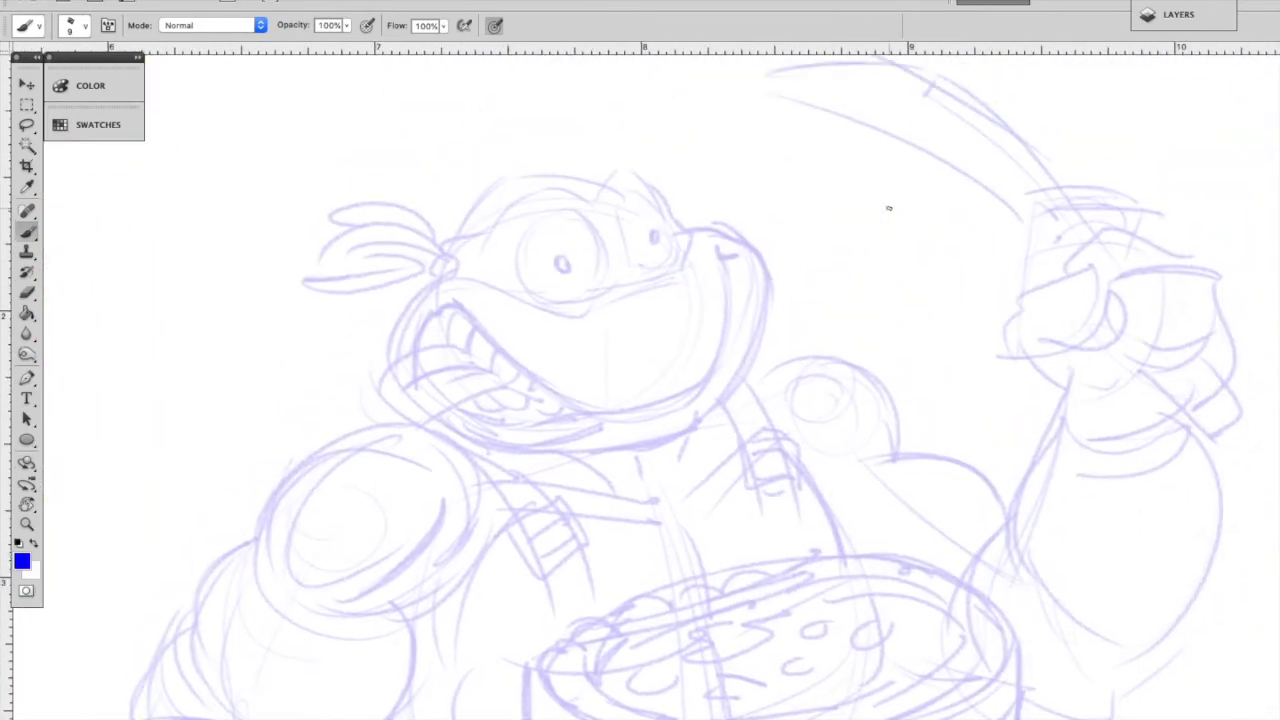
mouse_move(458, 236)
left_mouse_down()
mouse_move(504, 182)
mouse_move(601, 180)
left_mouse_up()
mouse_move(494, 231)
left_mouse_down()
mouse_move(439, 243)
mouse_move(446, 262)
mouse_move(430, 283)
mouse_move(443, 255)
left_mouse_up()
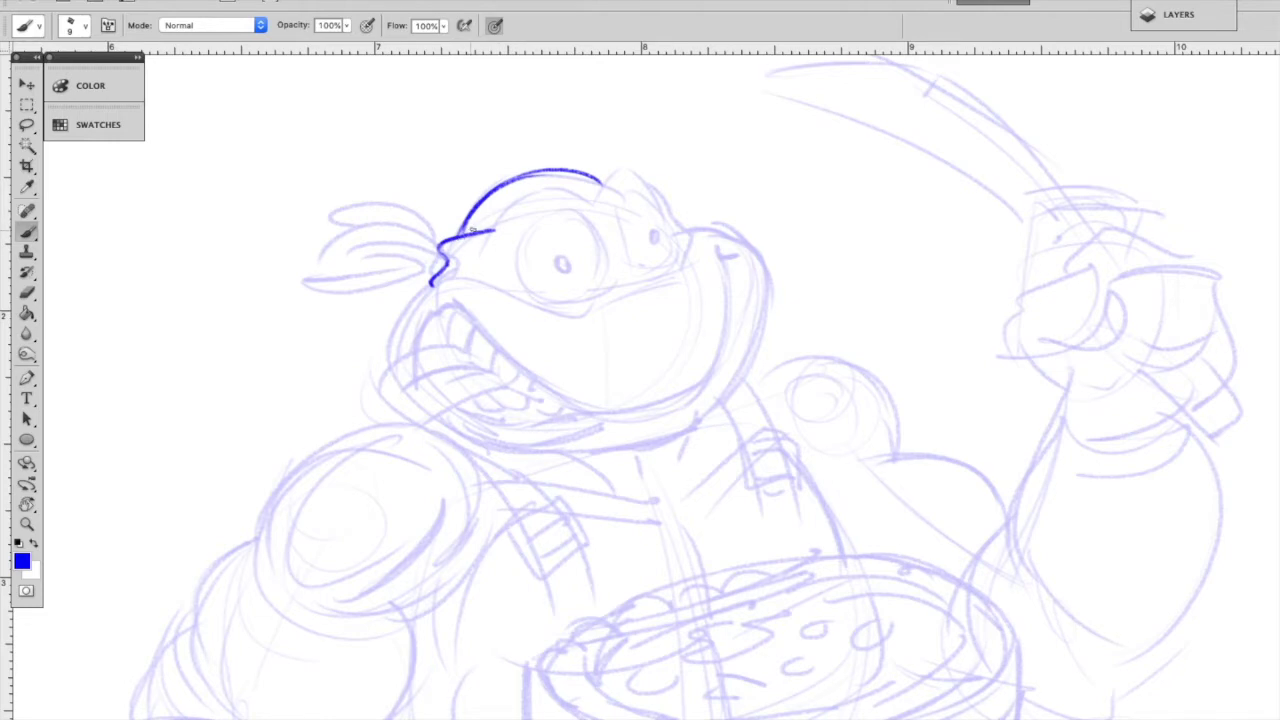
key("e")
mouse_move(494, 231)
left_mouse_down()
mouse_move(472, 232)
mouse_move(648, 188)
left_mouse_up()
key("b")
- Outline the near round eye and the narrower far eye
mouse_move(540, 298)
left_mouse_down()
mouse_move(518, 272)
mouse_move(518, 242)
mouse_move(555, 303)
mouse_move(519, 265)
mouse_move(524, 234)
mouse_move(550, 211)
left_mouse_up()
mouse_move(532, 225)
left_mouse_down()
mouse_move(572, 209)
mouse_move(611, 268)
left_mouse_up()
mouse_move(546, 300)
left_mouse_down()
mouse_move(604, 288)
mouse_move(620, 198)
mouse_move(632, 194)
left_mouse_up()
mouse_move(632, 262)
left_mouse_down()
mouse_move(620, 192)
mouse_move(648, 190)
mouse_move(677, 253)
mouse_move(672, 200)
left_mouse_up()
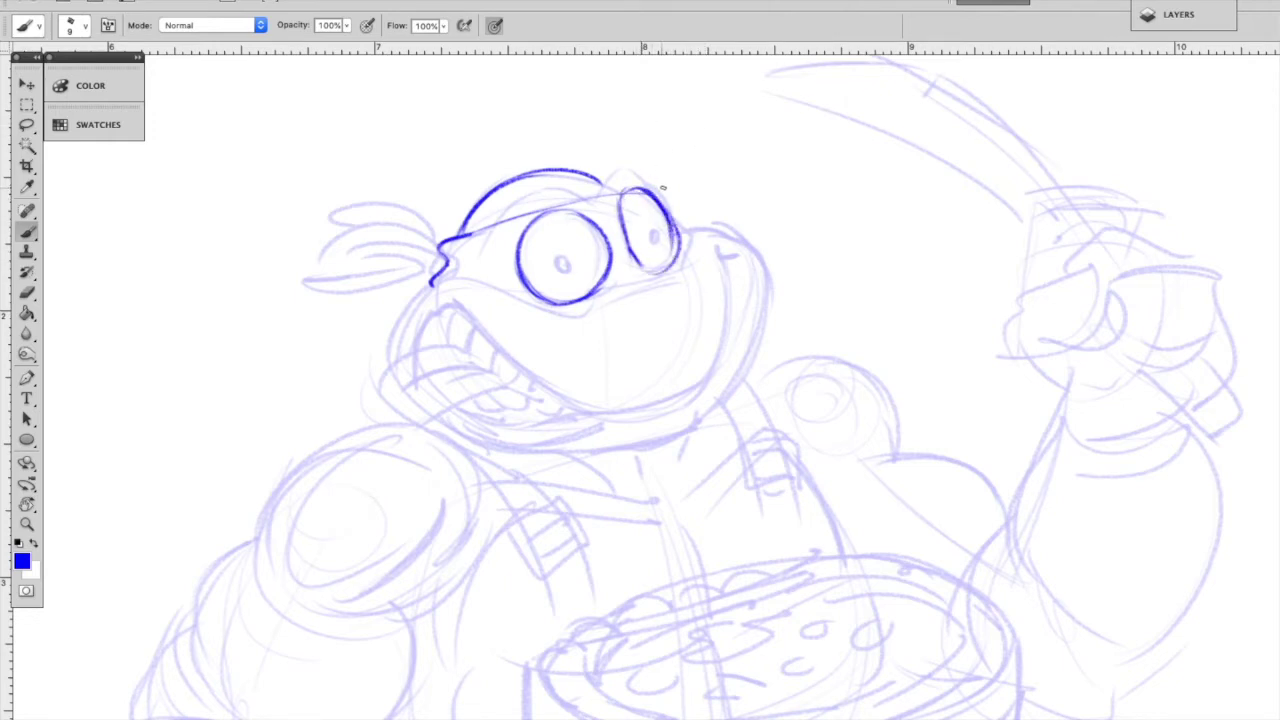
- Clean up the far eye's edge and draw small pupils in both eyes
key("e")
mouse_move(647, 210)
left_mouse_down()
mouse_move(663, 257)
mouse_move(664, 236)
mouse_move(624, 238)
mouse_move(620, 210)
mouse_move(641, 189)
mouse_move(677, 231)
left_mouse_up()
key("b")
left_click_drag(562, 258, 568, 270)
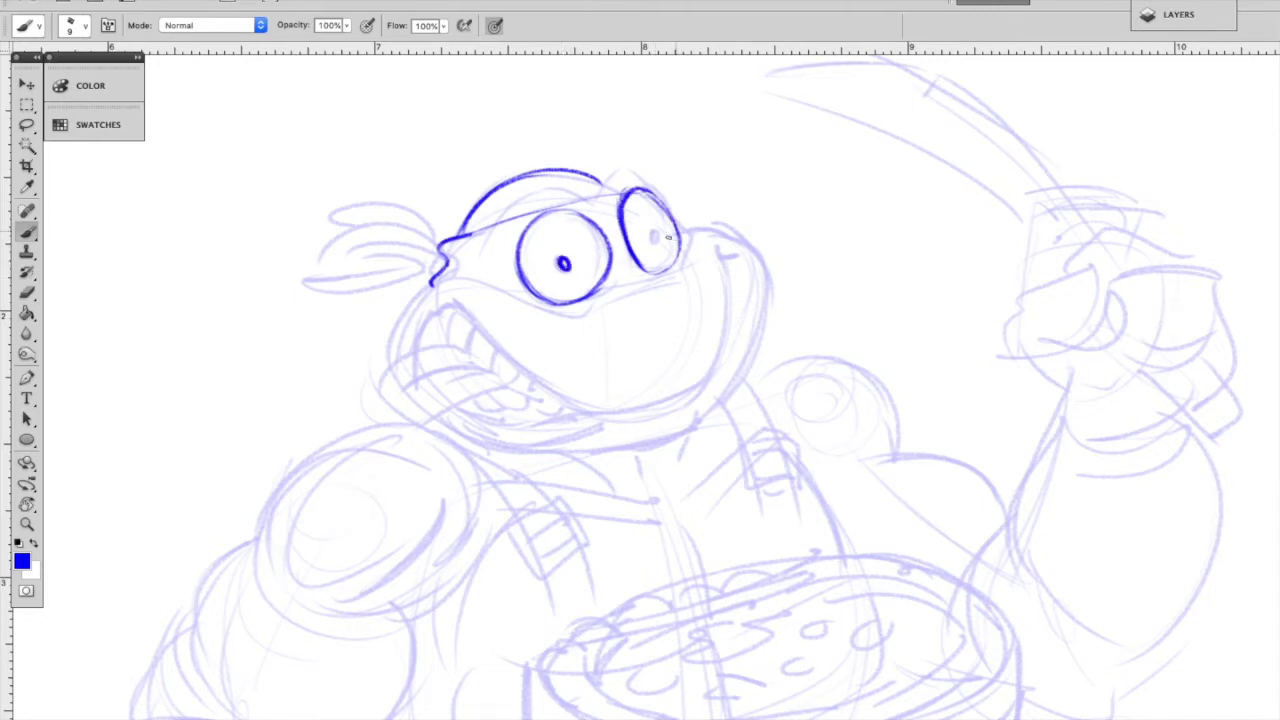
left_click_drag(650, 232, 656, 242)
- Erase the far eye and redraw it slightly slimmer with a small pupil
key("e")
mouse_move(642, 202)
left_mouse_down()
mouse_move(634, 180)
mouse_move(653, 192)
mouse_move(678, 262)
left_mouse_up()
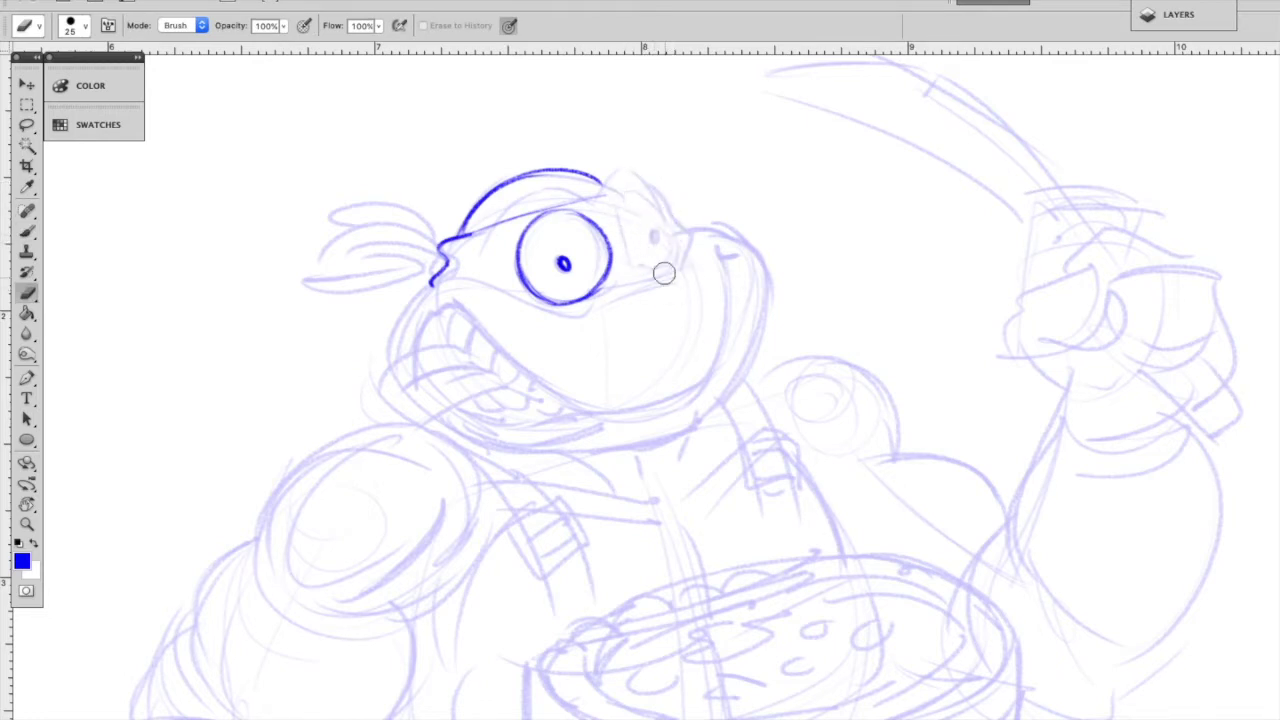
key("b")
mouse_move(636, 266)
left_mouse_down()
mouse_move(620, 196)
mouse_move(646, 192)
mouse_move(677, 232)
mouse_move(668, 260)
mouse_move(651, 240)
left_mouse_up()
- Draw the mask's arched brow ridges over both eyes, ending at the far side of the face
mouse_move(454, 240)
left_mouse_down()
mouse_move(502, 222)
mouse_move(520, 196)
left_mouse_up()
mouse_move(500, 238)
left_mouse_down()
mouse_move(548, 186)
mouse_move(596, 204)
left_mouse_up()
mouse_move(513, 208)
left_mouse_down()
mouse_move(556, 186)
mouse_move(589, 202)
left_mouse_up()
left_click_drag(495, 241, 508, 217)
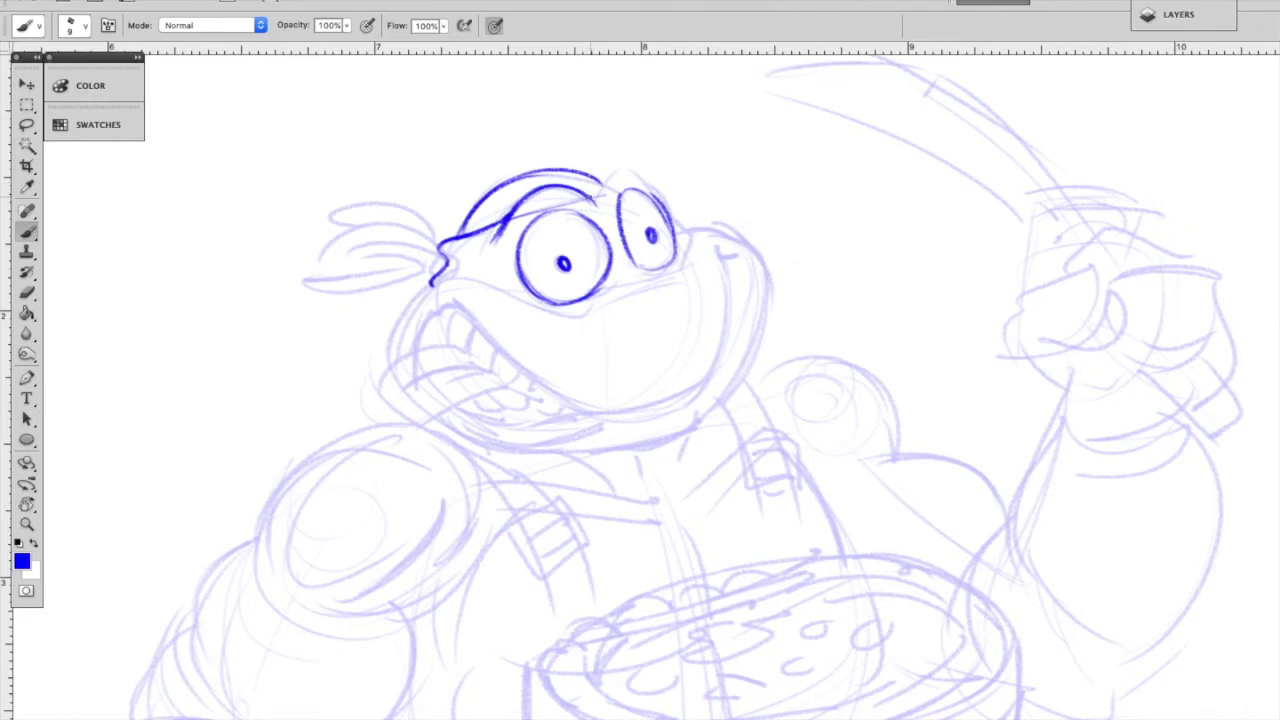
mouse_move(602, 190)
left_mouse_down()
mouse_move(645, 176)
mouse_move(694, 236)
left_mouse_up()
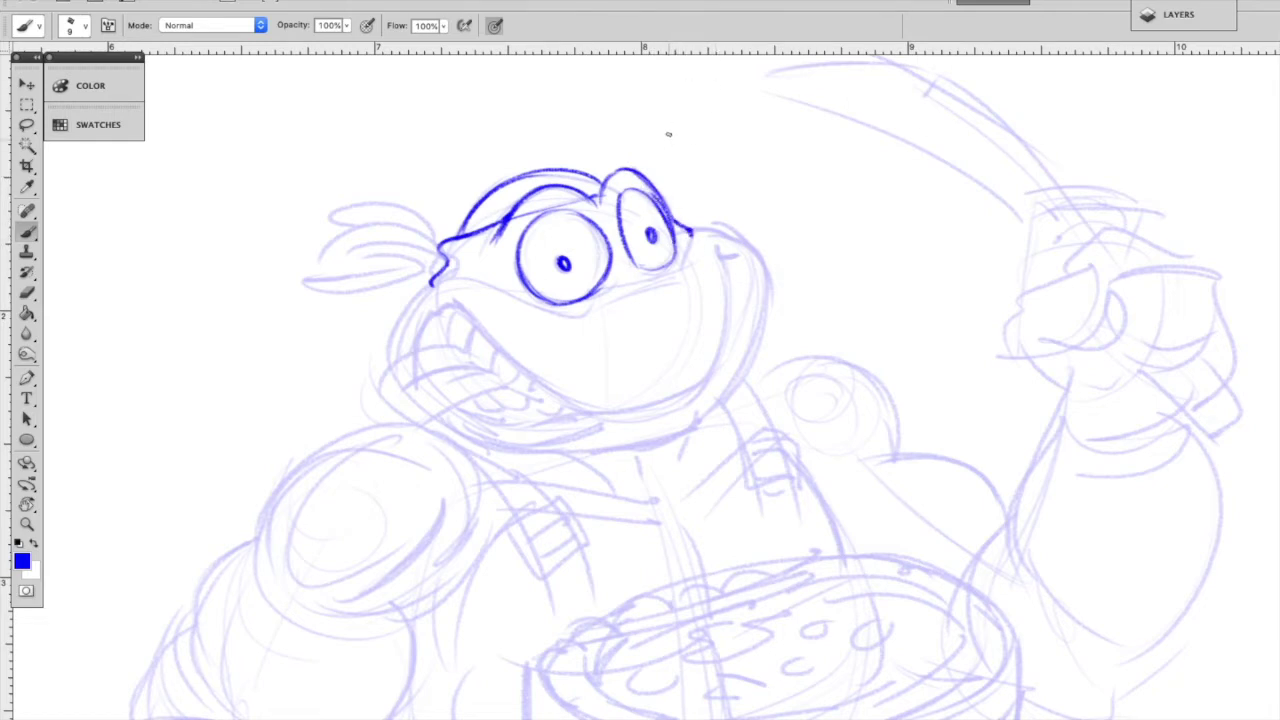
key("e")
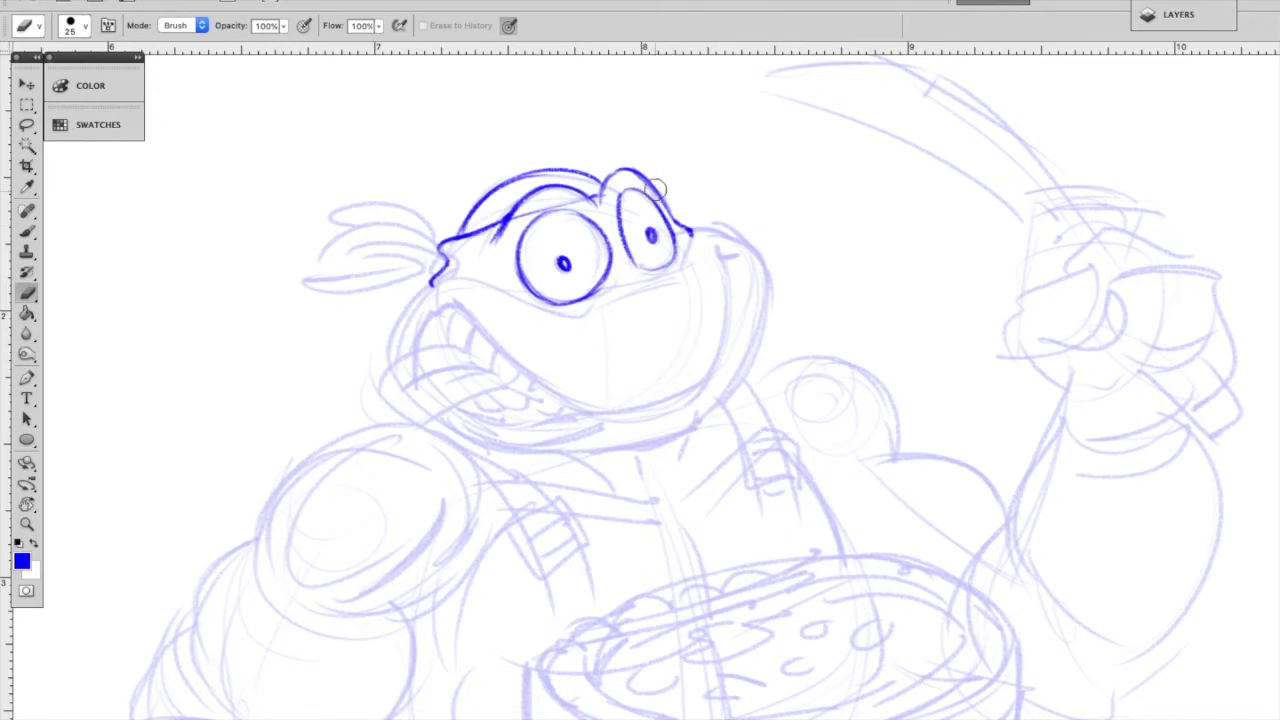
key("b")
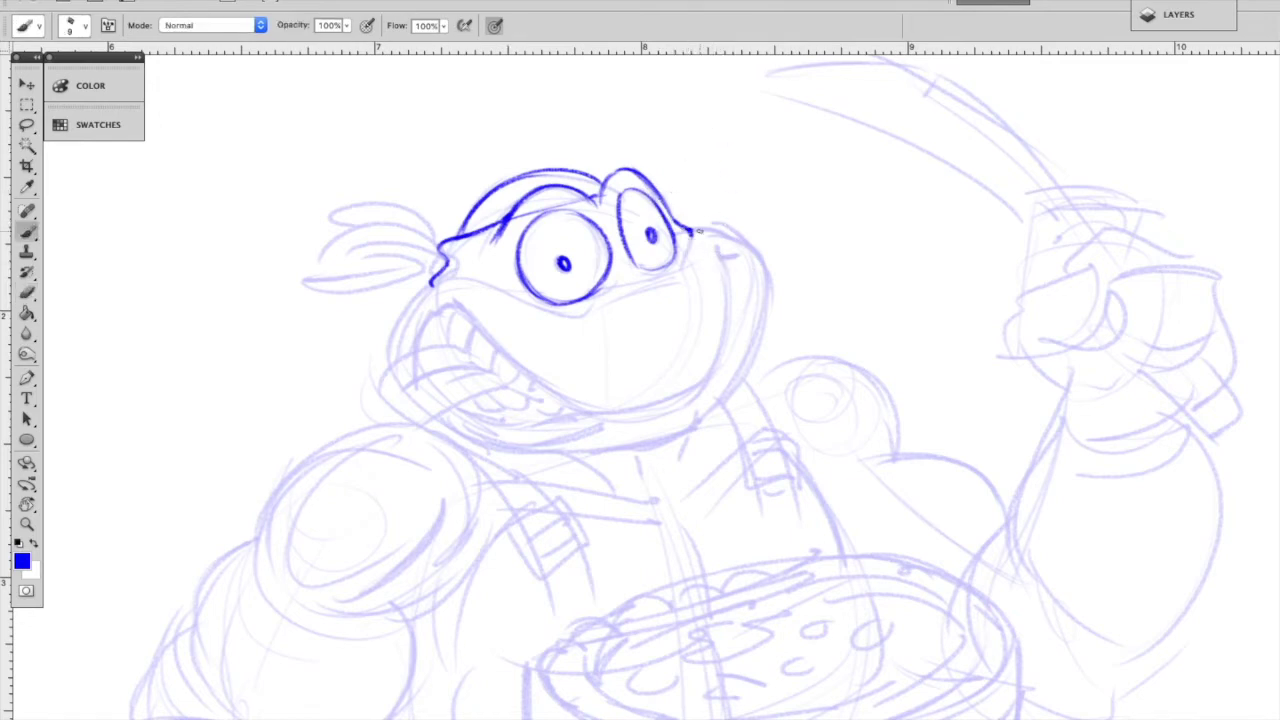
key("e")
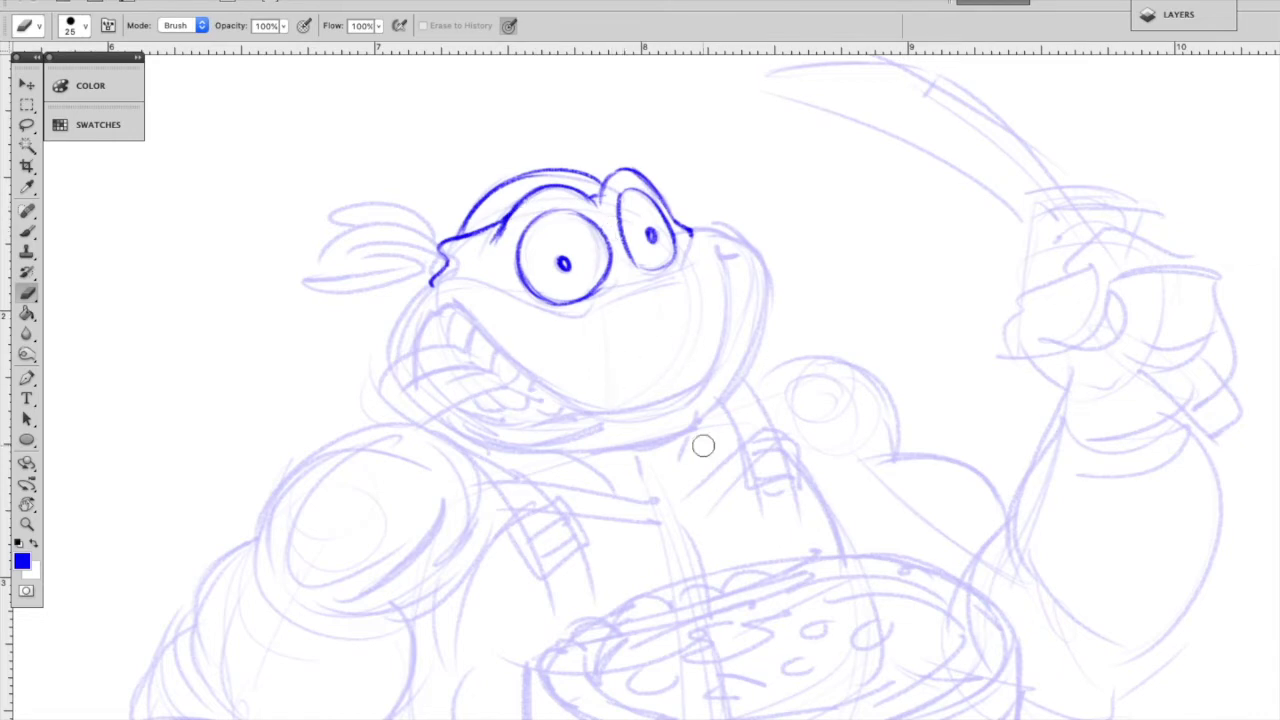
- Draw the near cheek curve and the mask's lower edge dipping between the eyes and rising to the far side
key("b")
left_click_drag(432, 287, 394, 360)
mouse_move(470, 278)
left_mouse_down()
mouse_move(441, 288)
mouse_move(482, 283)
mouse_move(466, 280)
mouse_move(576, 322)
left_mouse_up()
mouse_move(510, 296)
left_mouse_down()
mouse_move(576, 318)
mouse_move(664, 281)
left_mouse_up()
mouse_move(592, 312)
left_mouse_down()
mouse_move(690, 276)
mouse_move(677, 273)
left_mouse_up()
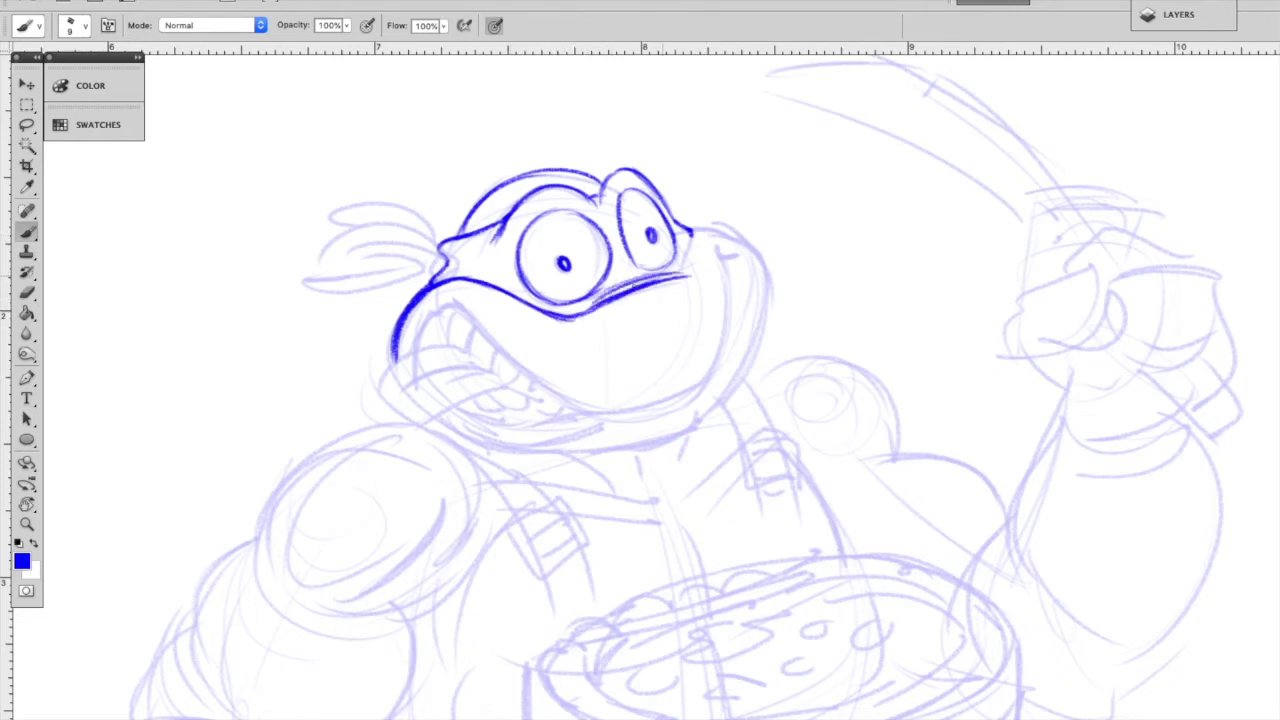
key("super+z")
left_click_drag(582, 306, 706, 271)
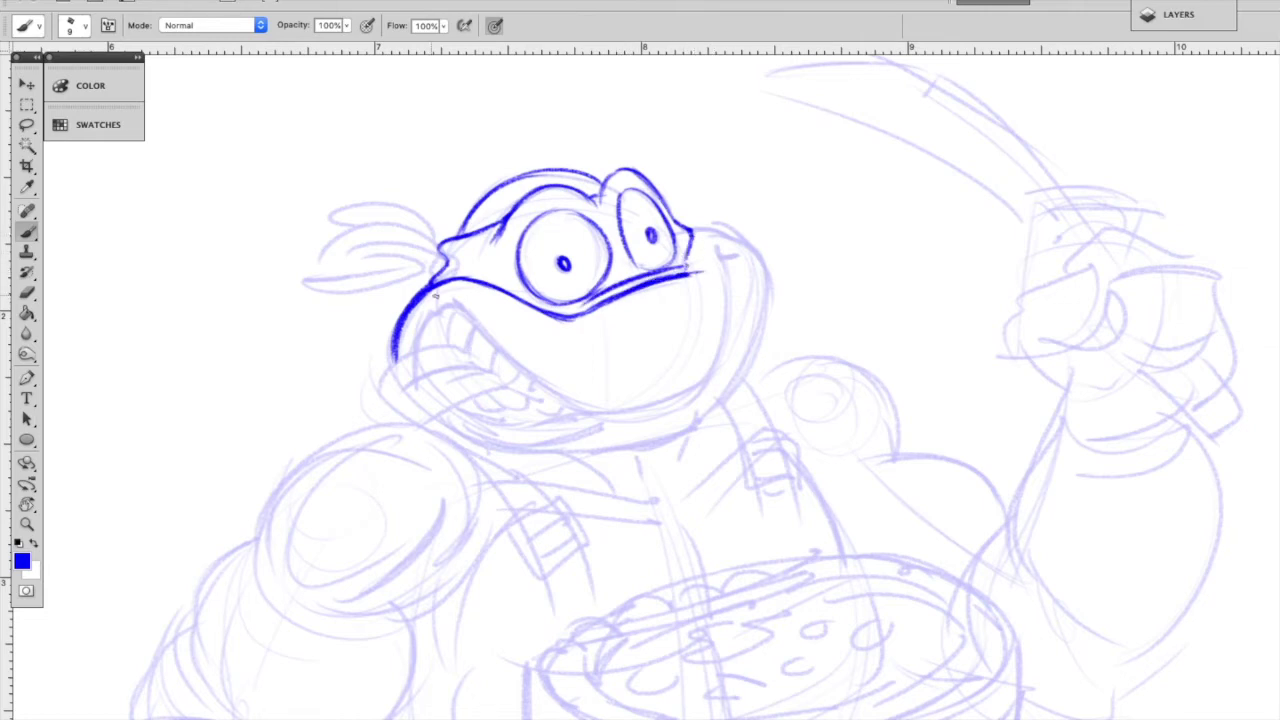
- Draw the upper lip line from the near mouth corner around the muzzle to the far smile crease
mouse_move(452, 302)
left_mouse_down()
mouse_move(584, 404)
mouse_move(700, 395)
left_mouse_up()
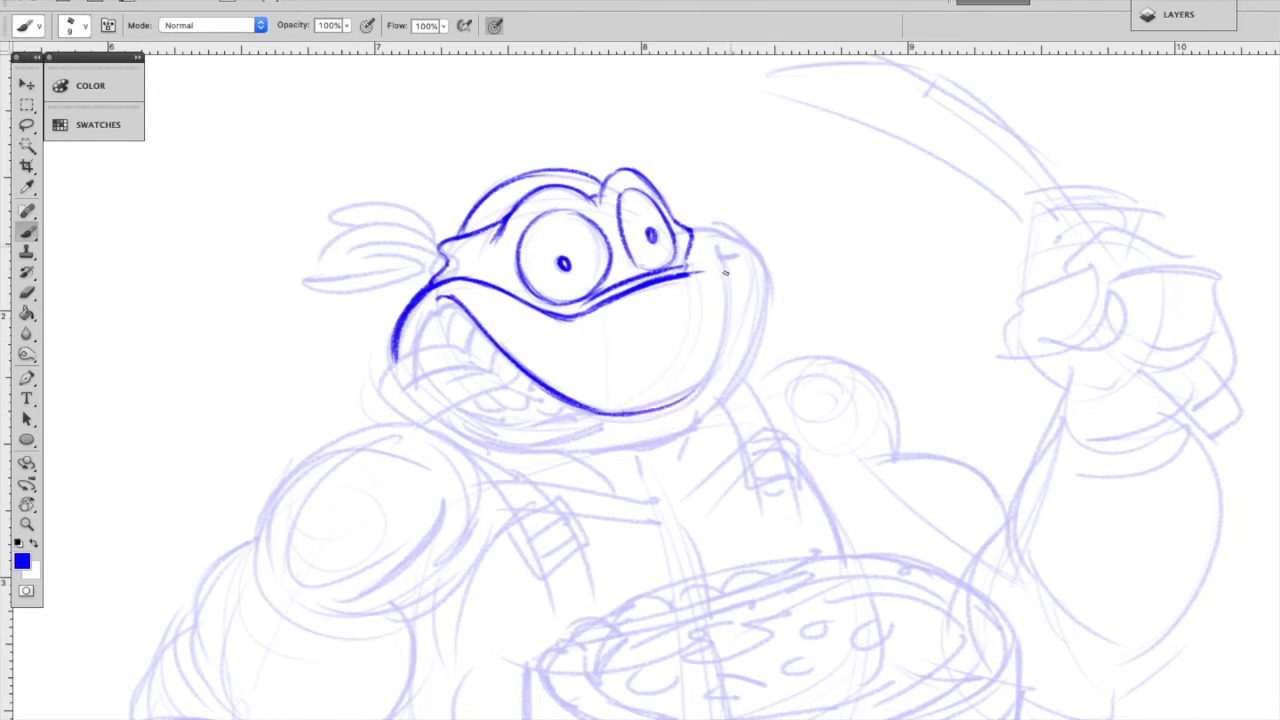
mouse_move(712, 252)
left_mouse_down()
mouse_move(731, 300)
mouse_move(726, 358)
mouse_move(672, 408)
mouse_move(727, 316)
left_mouse_up()
key("ctrl+z")
left_click_drag(722, 370, 678, 404)
mouse_move(730, 332)
left_mouse_down()
mouse_move(656, 406)
mouse_move(733, 352)
left_mouse_up()
key("e")
key("b")
left_click_drag(642, 411, 724, 358)
left_click_drag(728, 246, 712, 249)
left_click_drag(694, 230, 712, 228)
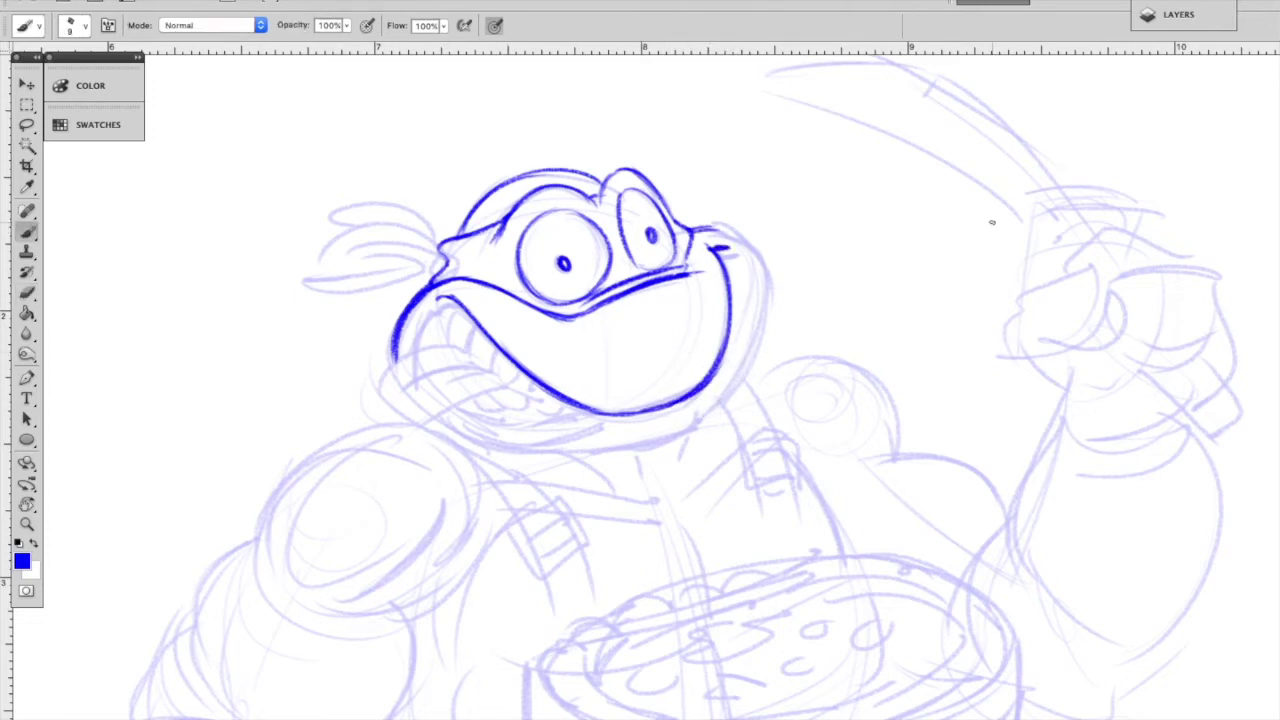
- Draw the inner edge of the near mouth corner and the outer contour of the far cheek
mouse_move(428, 303)
left_mouse_down()
mouse_move(461, 295)
mouse_move(421, 343)
left_mouse_up()
mouse_move(697, 230)
left_mouse_down()
mouse_move(760, 254)
mouse_move(763, 335)
left_mouse_up()
mouse_move(750, 243)
left_mouse_down()
mouse_move(757, 350)
mouse_move(729, 391)
left_mouse_up()
- Draw the upper and lower teeth and the tongue hanging out of the near mouth corner
left_click_drag(490, 373, 404, 383)
mouse_move(452, 304)
left_mouse_down()
mouse_move(448, 350)
mouse_move(470, 362)
left_mouse_up()
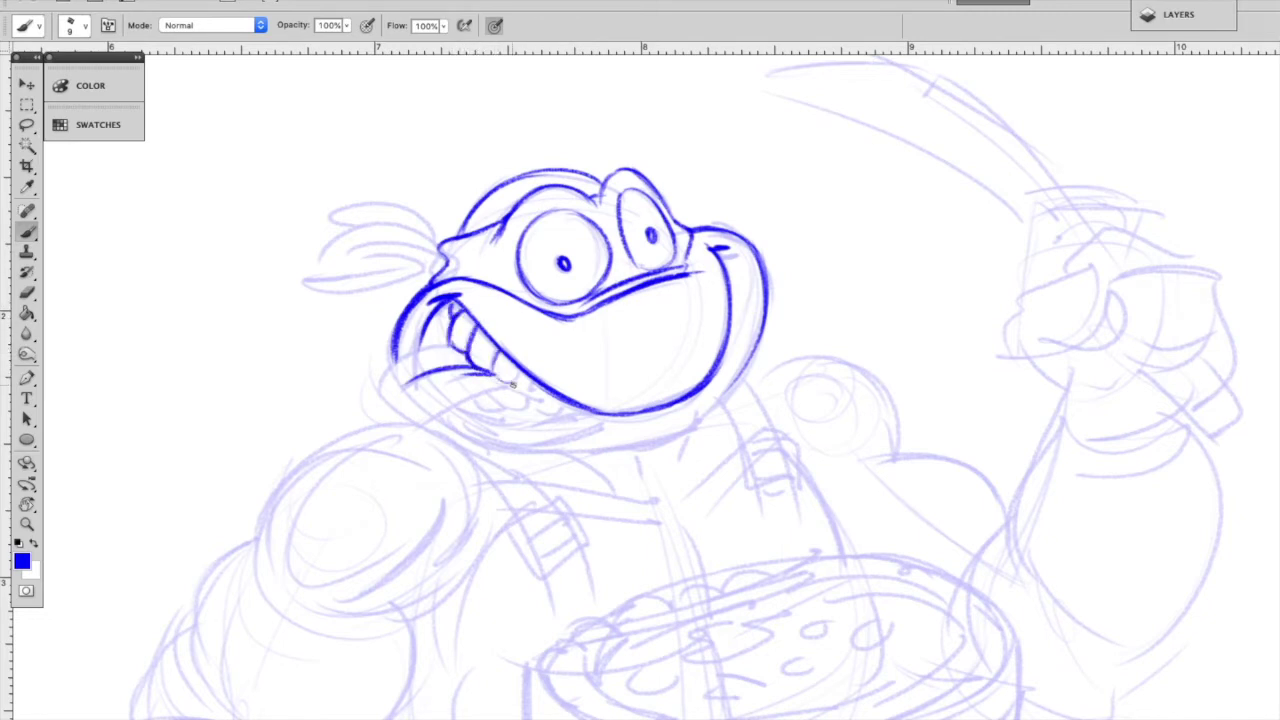
left_click_drag(490, 368, 548, 406)
mouse_move(456, 346)
left_mouse_down()
mouse_move(388, 370)
mouse_move(378, 388)
mouse_move(392, 428)
mouse_move(455, 420)
mouse_move(508, 390)
left_mouse_up()
left_click_drag(428, 420, 500, 392)
- Add drool drops beside the tongue and draw the bandana's knot with its two flowing tails
left_click_drag(343, 397, 359, 389)
mouse_move(429, 263)
left_mouse_down()
mouse_move(425, 233)
mouse_move(311, 260)
mouse_move(371, 277)
mouse_move(378, 251)
mouse_move(427, 262)
mouse_move(341, 273)
mouse_move(338, 232)
left_mouse_up()
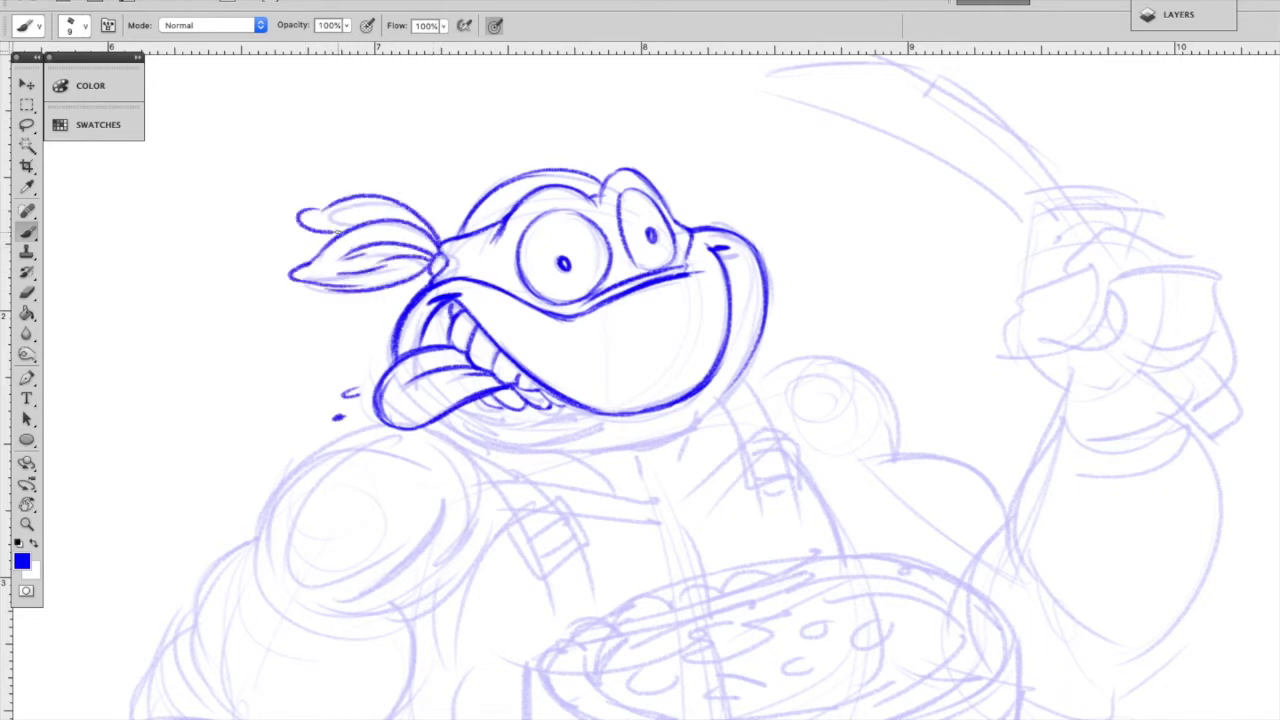
- Draw the lower lip beneath the teeth and fill the mouth openings above and below the tongue solid blue
mouse_move(460, 422)
left_mouse_down()
mouse_move(585, 408)
mouse_move(568, 410)
left_mouse_up()
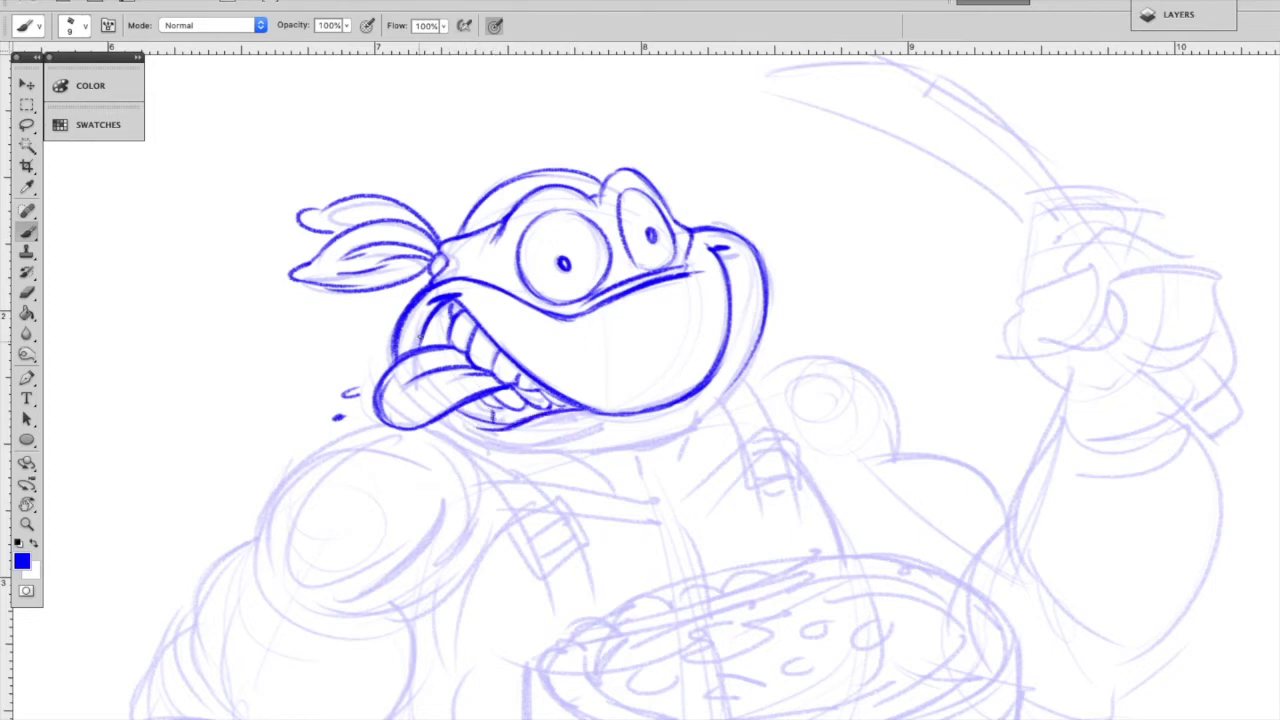
left_click_drag(446, 312, 432, 340)
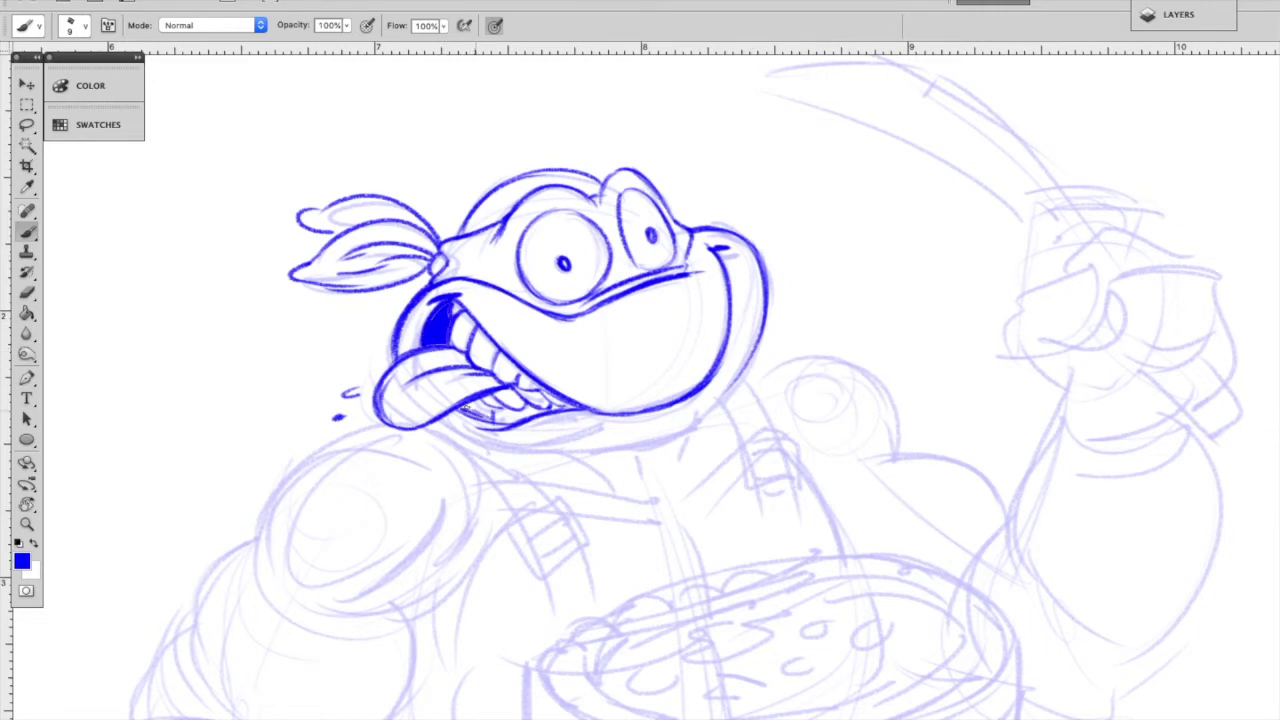
left_click_drag(462, 404, 490, 414)
- Draw the lower jaw contour from the tongue to the far cheek and add a crease below the mask
left_click_drag(436, 418, 470, 432)
left_click_drag(470, 432, 503, 446)
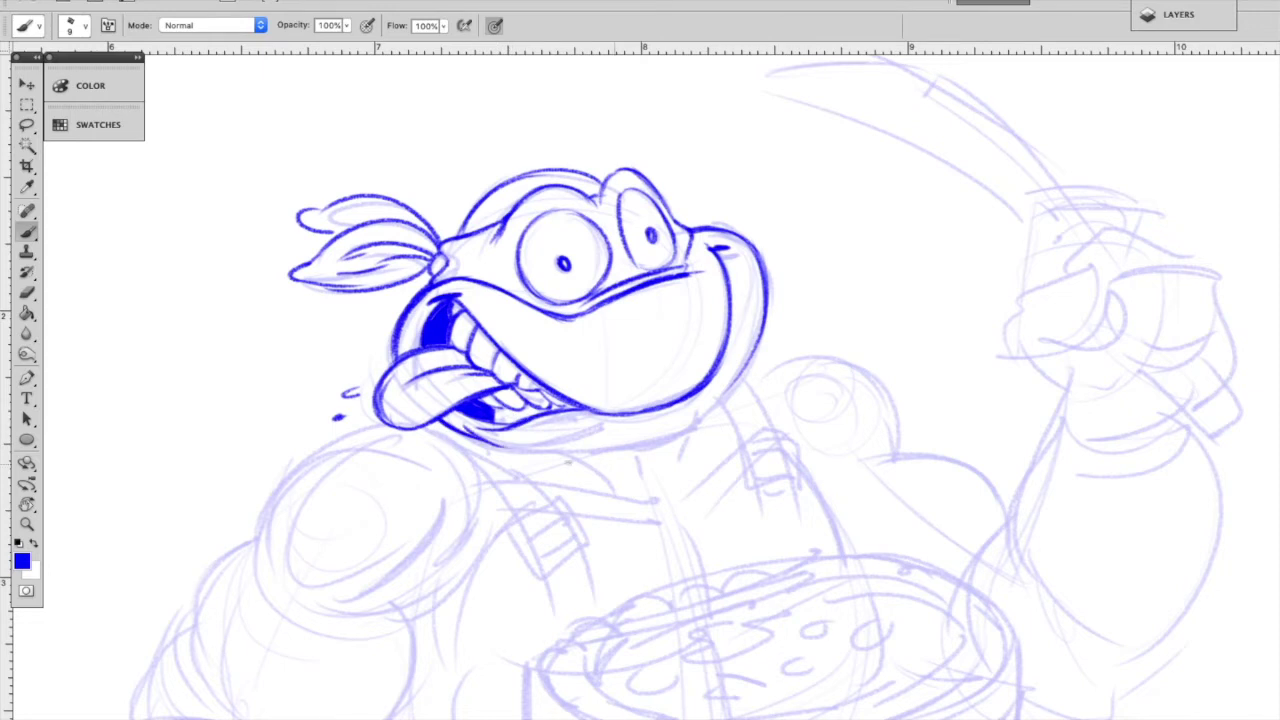
left_click_drag(517, 438, 605, 446)
left_click_drag(605, 446, 684, 432)
mouse_move(684, 432)
left_mouse_down()
mouse_move(750, 362)
mouse_move(768, 316)
left_mouse_up()
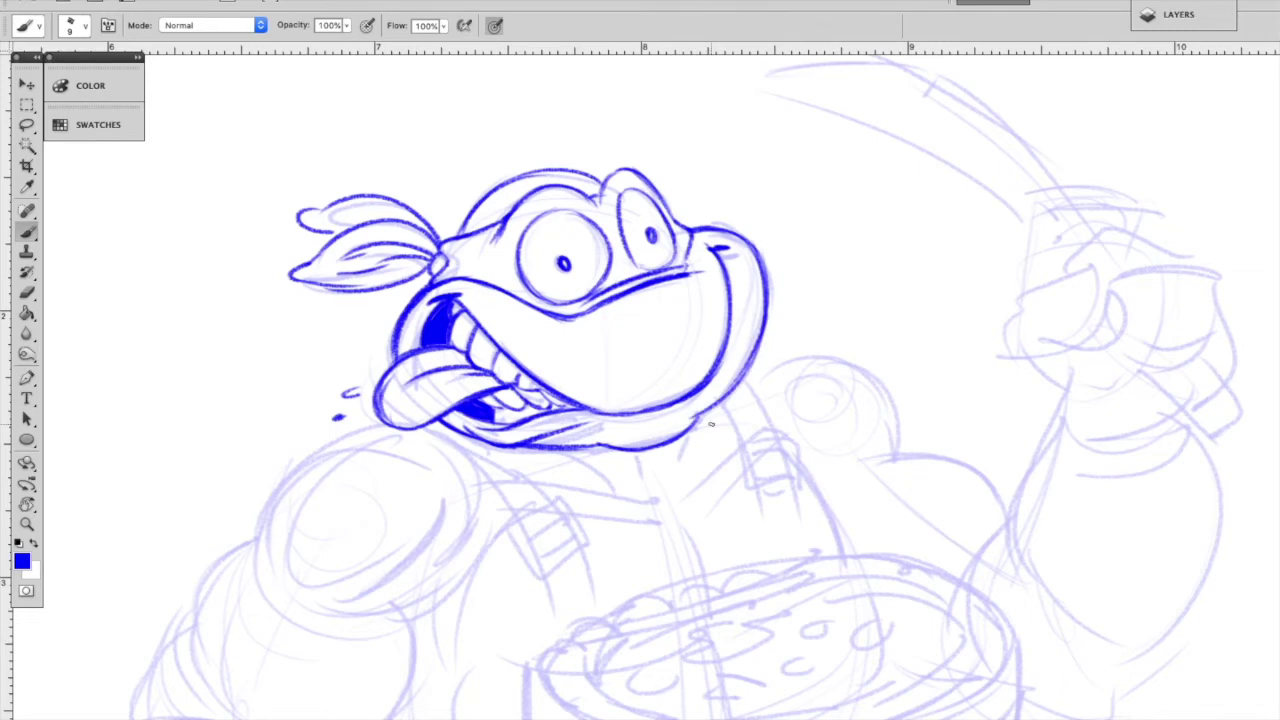
left_click_drag(457, 279, 508, 302)
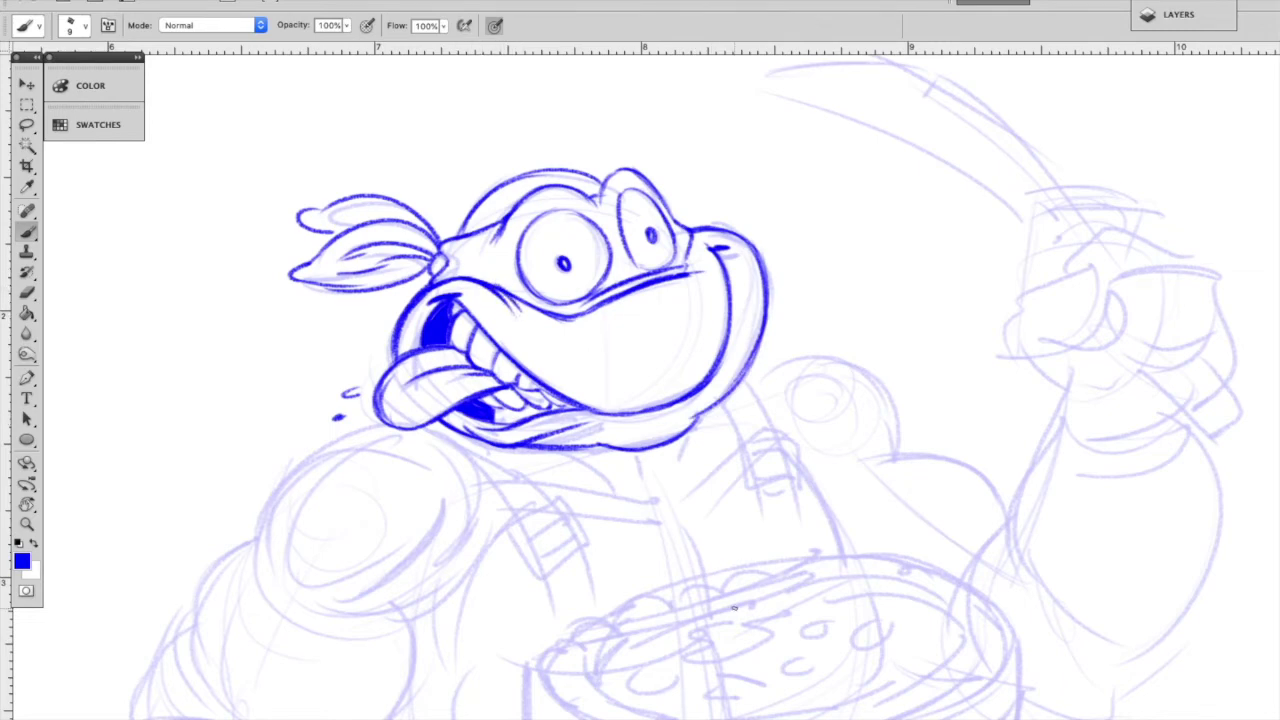
- Draw the neck creases and the collar notch beneath the jaw
mouse_move(734, 608)
left_mouse_down()
mouse_move(734, 428)
mouse_move(757, 450)
left_mouse_up()
mouse_move(588, 294)
left_mouse_down()
mouse_move(642, 330)
mouse_move(636, 340)
mouse_move(574, 325)
left_mouse_up()
left_click_drag(732, 254, 720, 304)
left_click_drag(756, 248, 738, 310)
left_click_drag(648, 295, 690, 324)
- Draw the near shoulder ball with its outer contour and thick inner muscle curves
scroll(705, 612, "left", 2)
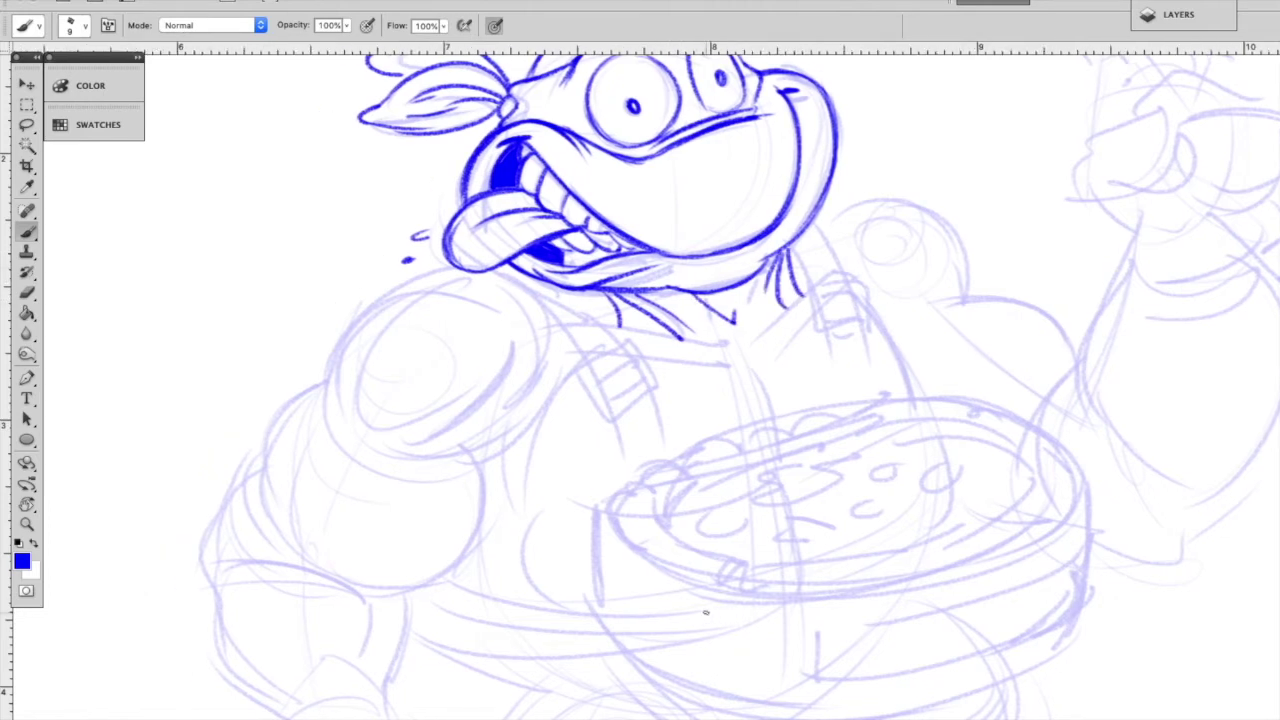
mouse_move(450, 268)
left_mouse_down()
mouse_move(330, 397)
mouse_move(323, 360)
mouse_move(340, 410)
left_mouse_up()
mouse_move(430, 267)
left_mouse_down()
mouse_move(323, 374)
mouse_move(351, 382)
mouse_move(356, 411)
left_mouse_up()
mouse_move(382, 304)
left_mouse_down()
mouse_move(366, 415)
mouse_move(410, 436)
mouse_move(518, 328)
left_mouse_up()
left_click_drag(436, 438, 512, 372)
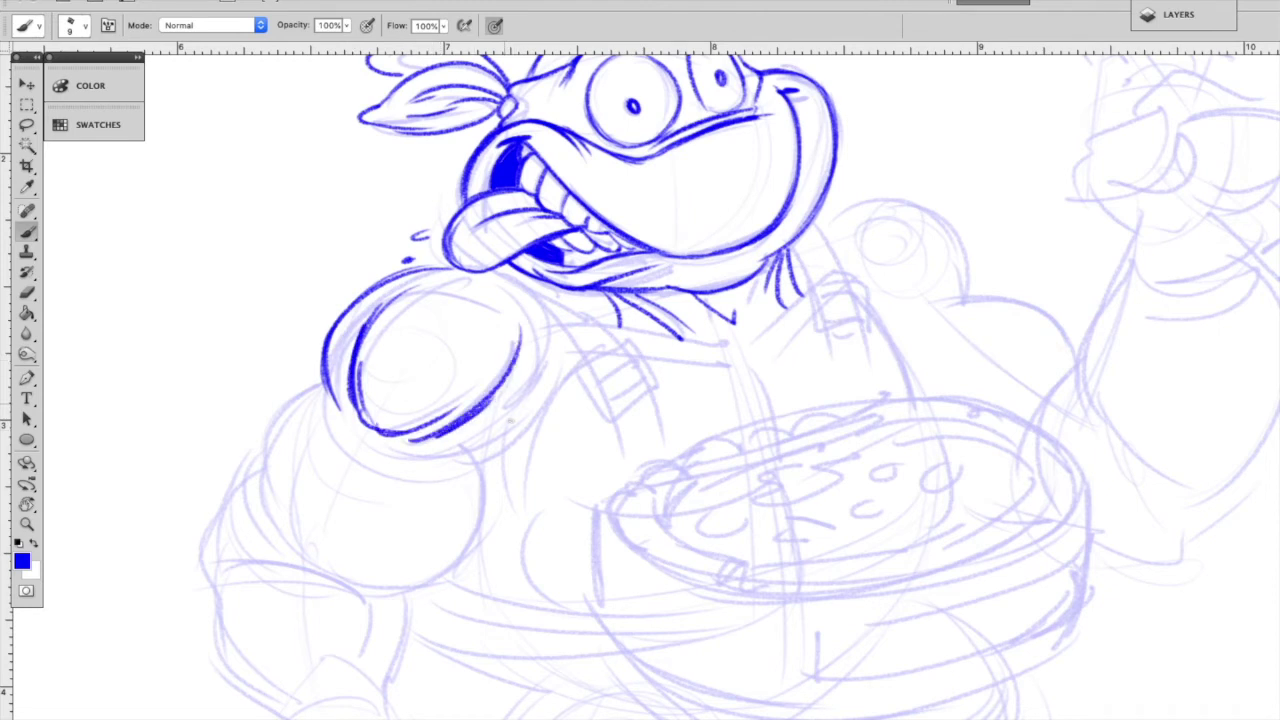
left_click_drag(452, 456, 548, 374)
mouse_move(500, 272)
left_mouse_down()
mouse_move(528, 295)
mouse_move(534, 418)
left_mouse_up()
left_click_drag(548, 396, 476, 460)
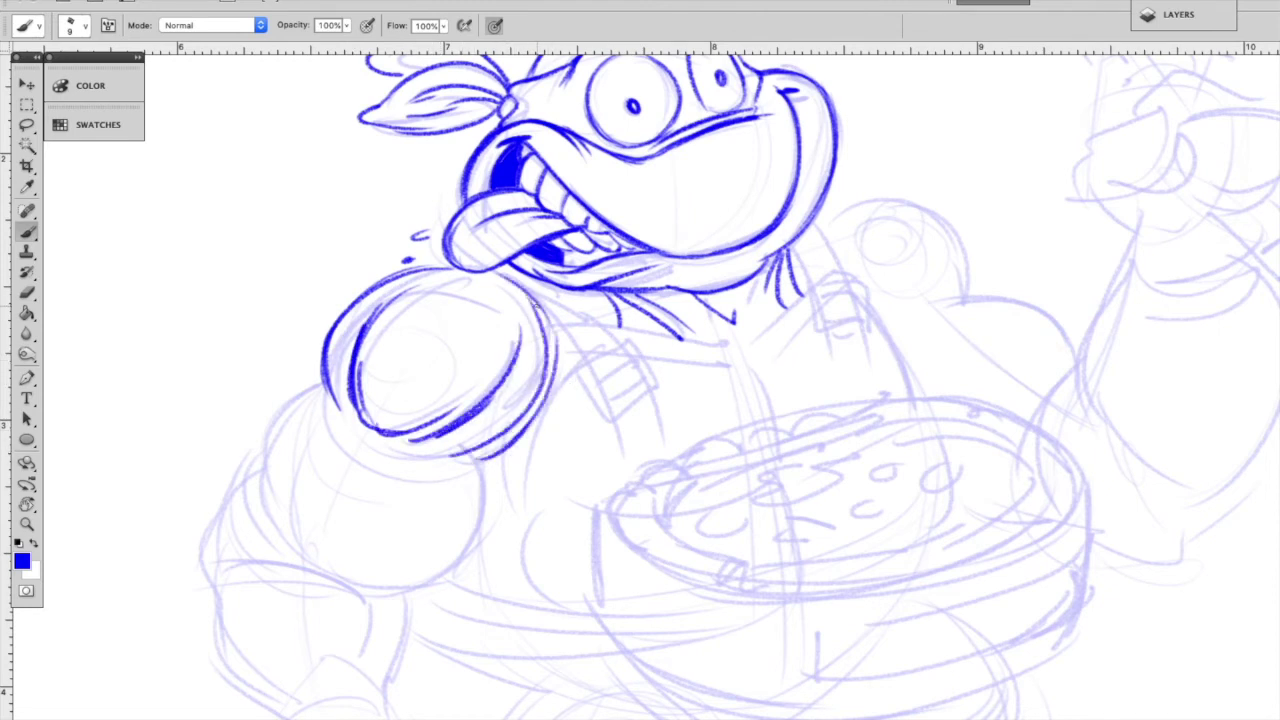
- Draw the outer and inner contours of the near upper arm with short shading strokes below the shoulder
scroll(640, 400, "down", 3)
key("e")
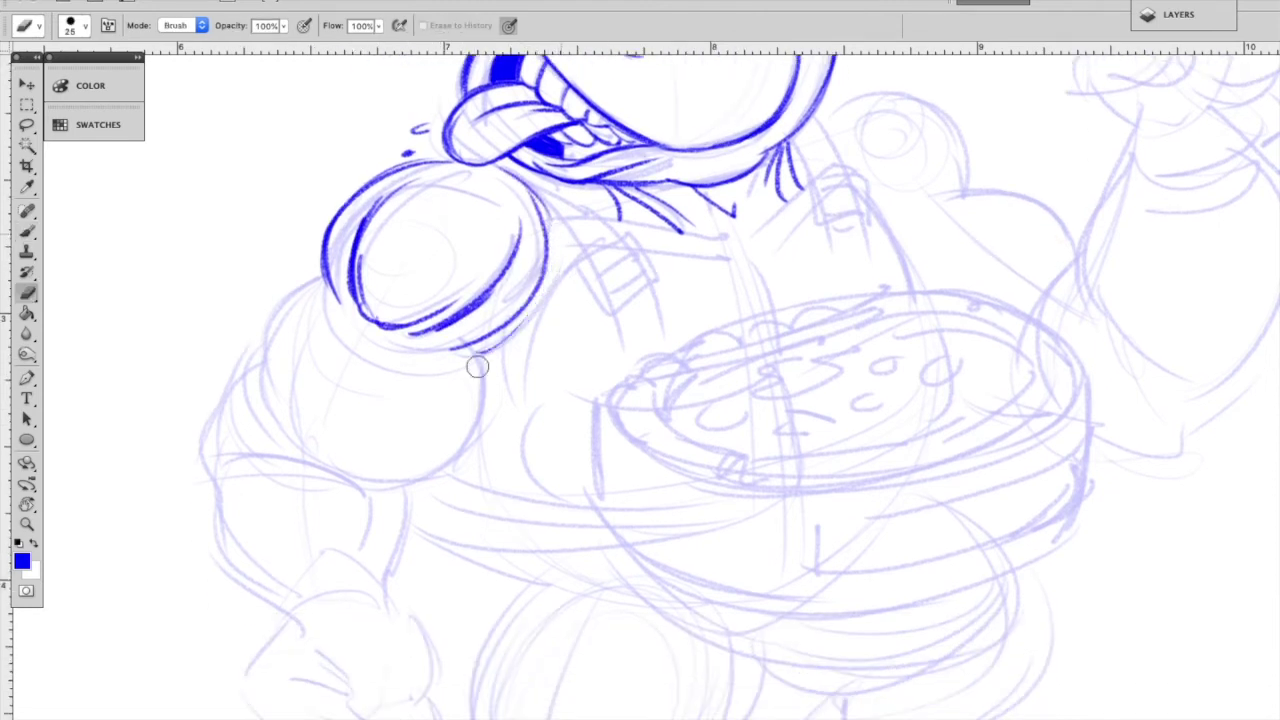
key("b")
left_click_drag(330, 265, 256, 366)
left_click_drag(268, 308, 261, 366)
left_click_drag(278, 352, 266, 382)
left_click_drag(493, 340, 418, 481)
- Draw the underside of the near biceps and the folds of the elbow band wrapping beneath it
left_click_drag(316, 454, 435, 483)
left_click_drag(297, 430, 338, 473)
mouse_move(298, 372)
left_mouse_down()
mouse_move(326, 466)
mouse_move(354, 480)
left_mouse_up()
left_click_drag(304, 400, 330, 467)
mouse_move(219, 464)
left_mouse_down()
mouse_move(322, 467)
mouse_move(208, 488)
mouse_move(201, 425)
mouse_move(250, 354)
mouse_move(334, 468)
left_mouse_up()
mouse_move(230, 396)
left_mouse_down()
mouse_move(254, 426)
mouse_move(350, 482)
left_mouse_up()
left_click_drag(265, 452, 358, 488)
- Draw the near forearm's outer and inner contours and add jagged vein marks on the biceps
mouse_move(266, 588)
left_mouse_down()
mouse_move(206, 474)
mouse_move(262, 585)
mouse_move(203, 500)
mouse_move(198, 436)
left_mouse_up()
scroll(484, 452, "down", 3)
mouse_move(436, 318)
left_mouse_down()
mouse_move(420, 346)
mouse_move(428, 318)
left_mouse_up()
mouse_move(370, 352)
left_mouse_down()
mouse_move(405, 340)
mouse_move(390, 402)
left_mouse_up()
scroll(412, 372, "down", 2)
left_click_drag(358, 308, 368, 384)
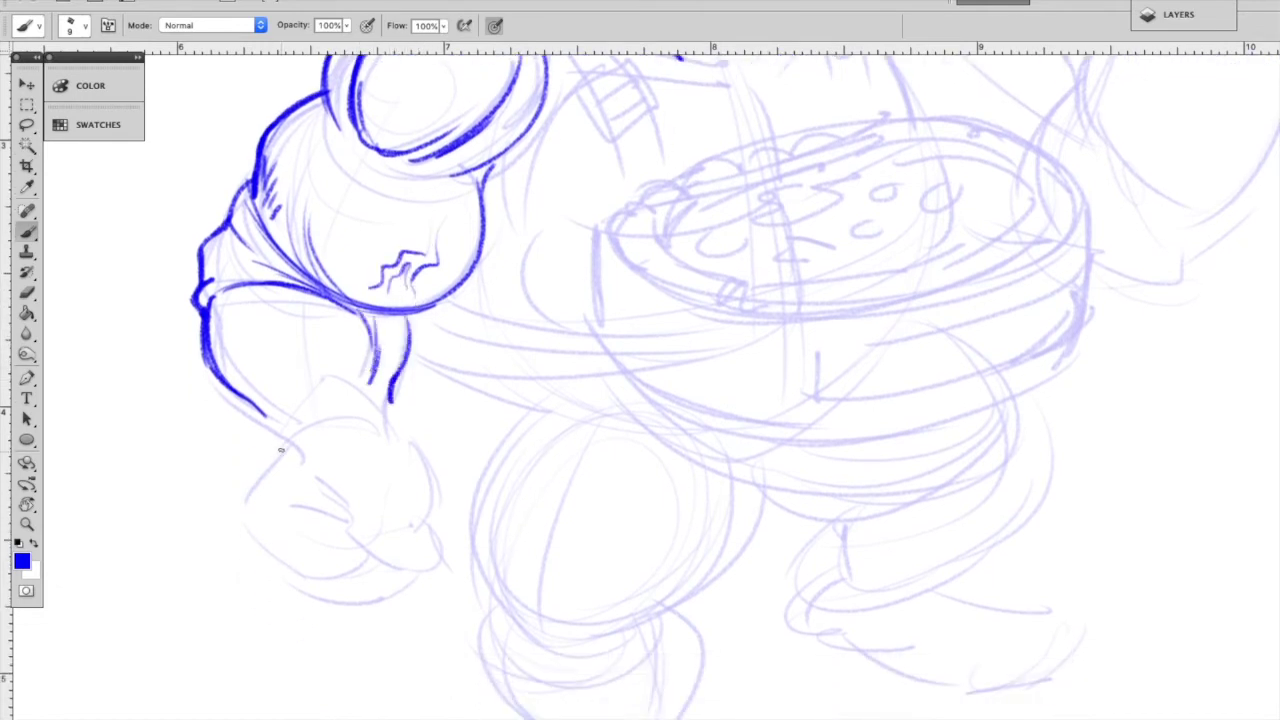
- Draw the wristband around the near wrist
left_click_drag(296, 402, 262, 442)
left_click_drag(262, 430, 276, 456)
left_click_drag(236, 396, 284, 452)
mouse_move(282, 414)
left_mouse_down()
mouse_move(348, 390)
mouse_move(398, 398)
mouse_move(414, 436)
left_mouse_up()
left_click_drag(334, 404, 400, 398)
- Draw the near hand as a closed fist with its curled fingers, palm creases and thumb
mouse_move(268, 442)
left_mouse_down()
mouse_move(368, 420)
mouse_move(418, 436)
mouse_move(424, 516)
mouse_move(238, 518)
mouse_move(262, 544)
mouse_move(376, 556)
left_mouse_up()
left_click_drag(282, 562, 377, 608)
left_click_drag(288, 510, 353, 522)
left_click_drag(312, 498, 346, 518)
left_click_drag(301, 476, 346, 512)
mouse_move(331, 480)
left_mouse_down()
mouse_move(384, 556)
mouse_move(438, 566)
mouse_move(392, 488)
left_mouse_up()
left_click_drag(440, 544, 430, 516)
left_click_drag(398, 470, 418, 494)
left_click_drag(400, 432, 424, 494)
left_click_drag(382, 430, 424, 494)
left_click_drag(426, 480, 438, 526)
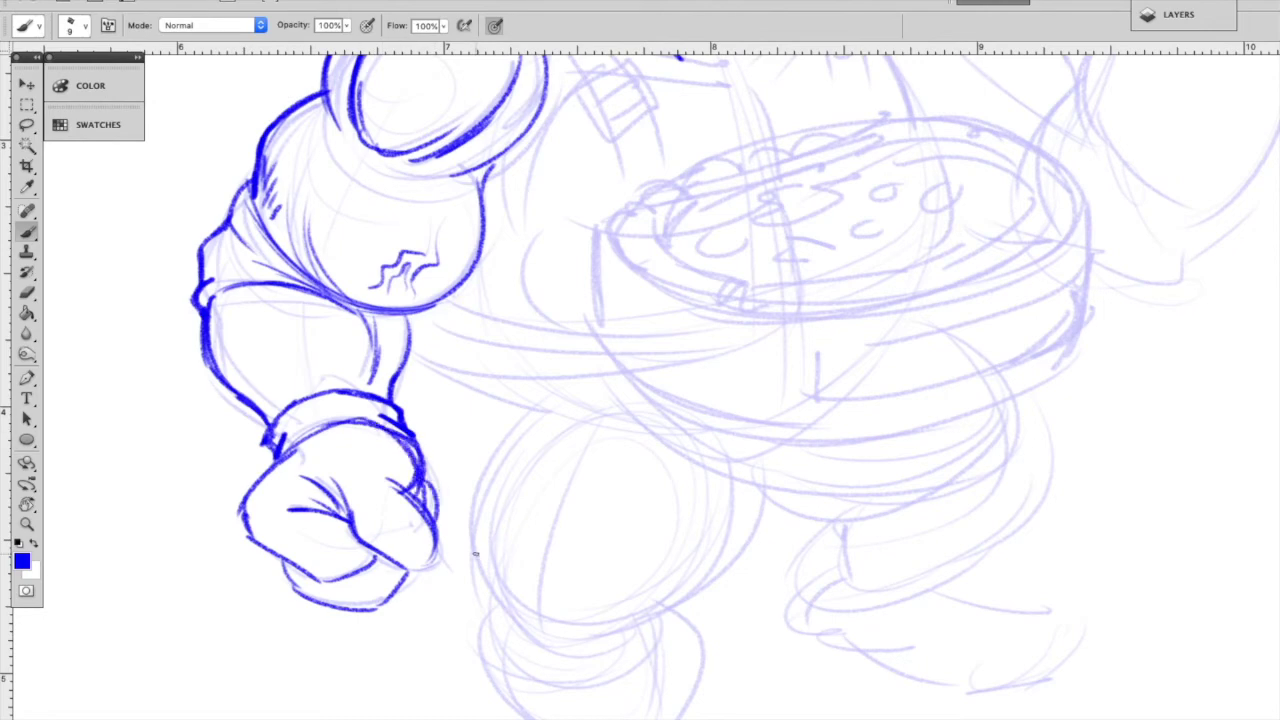
- Thicken the outer contour of the head, crown and far cheek
scroll(475, 553, "up", 5)
scroll(475, 553, "right", 3)
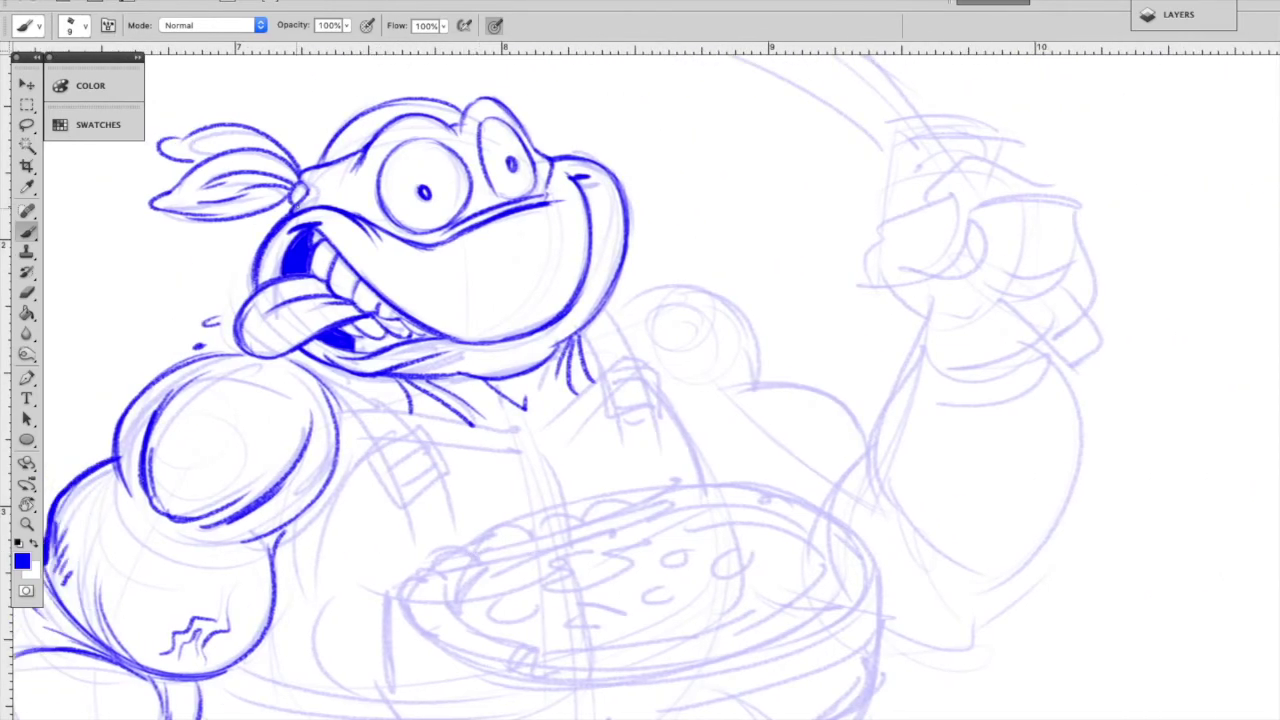
mouse_move(300, 205)
left_mouse_down()
mouse_move(350, 128)
mouse_move(470, 97)
mouse_move(508, 101)
mouse_move(552, 158)
mouse_move(626, 198)
mouse_move(628, 222)
left_mouse_up()
left_click_drag(576, 334, 630, 226)
mouse_move(622, 272)
left_mouse_down()
mouse_move(634, 222)
mouse_move(613, 298)
left_mouse_up()
key("super+z")
key("super+z")
mouse_move(627, 193)
left_mouse_down()
mouse_move(621, 279)
mouse_move(636, 360)
left_mouse_up()
- Draw the two shoulder straps running down the chest to the pizza pan
left_click_drag(598, 328, 604, 366)
left_click_drag(322, 384, 362, 444)
mouse_move(370, 380)
left_mouse_down()
mouse_move(412, 446)
mouse_move(382, 462)
mouse_move(420, 560)
left_mouse_up()
mouse_move(400, 488)
left_mouse_down()
mouse_move(434, 466)
mouse_move(458, 544)
left_mouse_up()
left_click_drag(618, 412, 632, 492)
left_click_drag(648, 406, 664, 488)
- Add the buckles on both shoulder straps and thicken the tongue's outer edge
mouse_move(372, 458)
left_mouse_down()
mouse_move(402, 498)
mouse_move(398, 514)
left_mouse_up()
left_click_drag(412, 428, 448, 490)
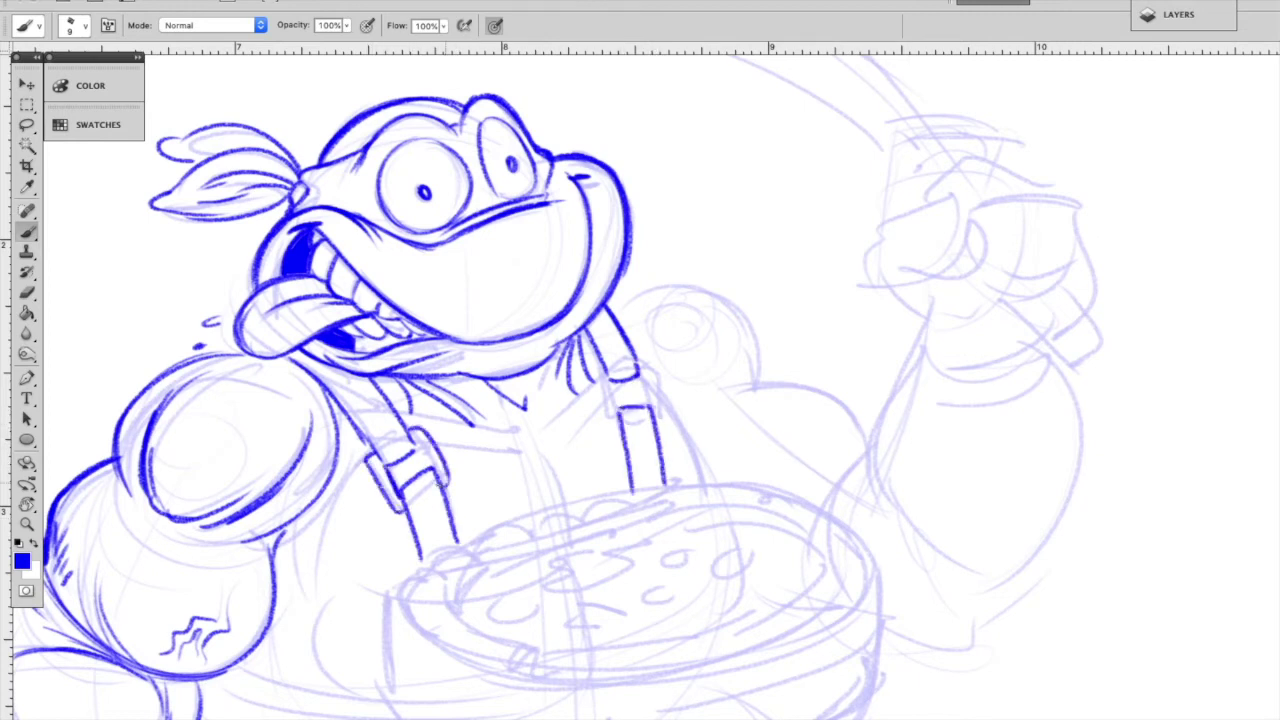
left_click_drag(598, 380, 612, 422)
left_click_drag(640, 370, 664, 432)
left_click_drag(250, 294, 236, 338)
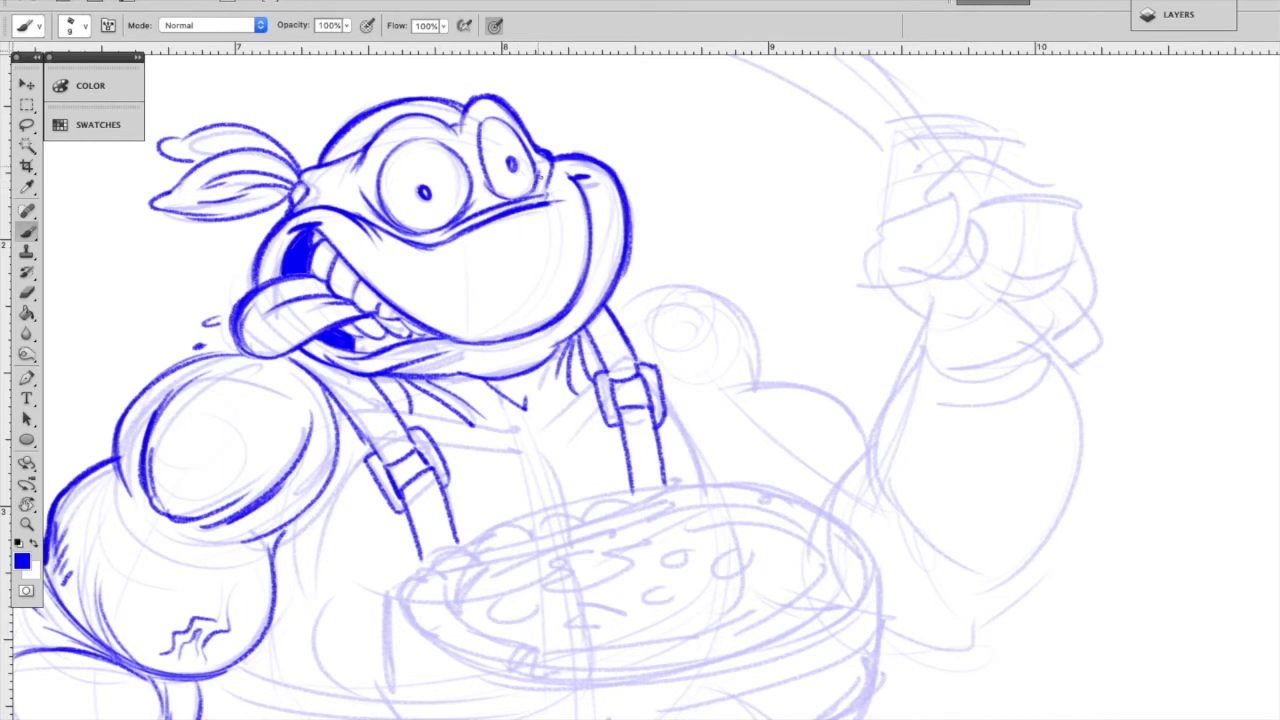
- Draw the far shoulder with its inner rim and the upper arm contour with vein marks
scroll(671, 294, "down", 1)
left_click_drag(777, 364, 648, 265)
left_click_drag(767, 363, 736, 290)
left_click_drag(618, 291, 688, 261)
left_click_drag(622, 293, 757, 317)
left_click_drag(672, 262, 782, 360)
mouse_move(686, 373)
left_mouse_down()
mouse_move(757, 371)
mouse_move(874, 431)
left_mouse_up()
left_click_drag(728, 384, 847, 386)
mouse_move(766, 369)
left_mouse_down()
mouse_move(874, 430)
mouse_move(872, 411)
left_mouse_up()
mouse_move(853, 537)
left_mouse_down()
mouse_move(831, 457)
mouse_move(696, 431)
left_mouse_up()
mouse_move(631, 283)
left_mouse_down()
mouse_move(676, 322)
mouse_move(692, 310)
left_mouse_up()
left_click_drag(674, 310, 688, 326)
- Draw the raised forearm and the elbow beneath it, thickening their outer contours
mouse_move(768, 240)
left_mouse_down()
mouse_move(716, 318)
mouse_move(787, 432)
left_mouse_up()
left_click_drag(724, 278, 736, 382)
mouse_move(768, 245)
left_mouse_down()
mouse_move(718, 335)
mouse_move(710, 430)
left_mouse_up()
left_click_drag(718, 320, 674, 398)
left_click_drag(722, 330, 812, 462)
left_click_drag(732, 372, 835, 463)
mouse_move(720, 510)
left_mouse_down()
mouse_move(800, 532)
mouse_move(838, 503)
mouse_move(884, 428)
left_mouse_up()
mouse_move(890, 248)
left_mouse_down()
mouse_move(900, 268)
mouse_move(870, 436)
mouse_move(906, 410)
left_mouse_up()
left_click_drag(922, 350, 896, 420)
mouse_move(884, 434)
left_mouse_down()
mouse_move(838, 494)
mouse_move(862, 484)
left_mouse_up()
scroll(900, 303, "up", 4)
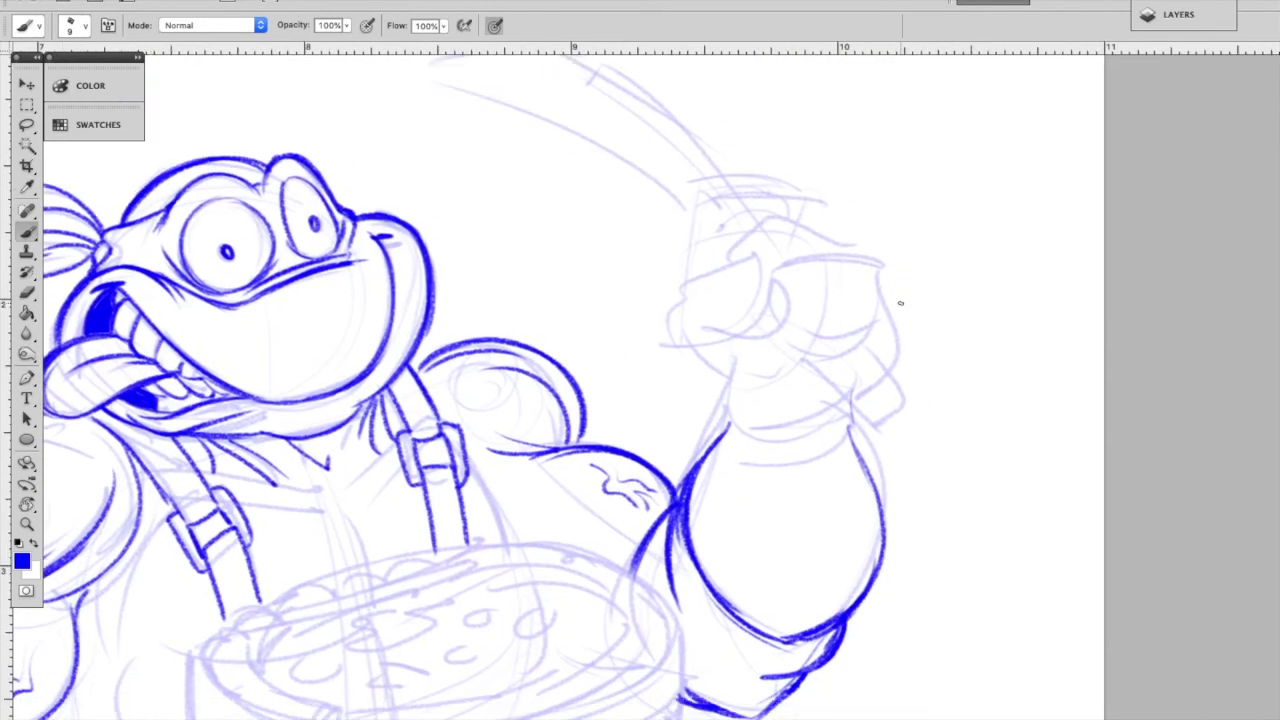
- Draw the wristband and the main finger forms of the raised fist
mouse_move(733, 384)
left_mouse_down()
mouse_move(726, 432)
mouse_move(846, 452)
left_mouse_up()
left_click_drag(752, 433, 840, 414)
mouse_move(888, 373)
left_mouse_down()
mouse_move(879, 263)
mouse_move(774, 263)
mouse_move(885, 274)
mouse_move(901, 353)
left_mouse_up()
mouse_move(838, 258)
left_mouse_down()
mouse_move(776, 266)
mouse_move(773, 284)
left_mouse_up()
left_click_drag(775, 338, 817, 375)
left_click_drag(876, 312, 846, 345)
left_click_drag(847, 354, 819, 371)
mouse_move(858, 244)
left_mouse_down()
mouse_move(732, 256)
mouse_move(683, 278)
left_mouse_up()
- Finish the raised fist and draw the sword's handle end, guard and notched blade
left_click_drag(770, 262, 738, 336)
mouse_move(700, 272)
left_mouse_down()
mouse_move(672, 338)
mouse_move(722, 382)
left_mouse_up()
left_click_drag(778, 352, 836, 410)
mouse_move(706, 358)
left_mouse_down()
mouse_move(872, 428)
mouse_move(906, 410)
left_mouse_up()
left_click_drag(870, 338, 914, 404)
left_click_drag(882, 358, 918, 406)
mouse_move(674, 276)
left_mouse_down()
mouse_move(692, 194)
mouse_move(796, 182)
left_mouse_up()
mouse_move(700, 196)
left_mouse_down()
mouse_move(684, 280)
mouse_move(800, 196)
mouse_move(804, 220)
left_mouse_up()
left_click_drag(821, 397, 842, 536)
mouse_move(700, 358)
left_mouse_down()
mouse_move(391, 174)
mouse_move(544, 170)
mouse_move(741, 315)
left_mouse_up()
- Lasso the sword and raised fist, reposition them over the forearm, enlarge them to about 104% and deselect
scroll(780, 387, "down", 5)
scroll(780, 387, "left", 5)
scroll(780, 387, "right", 3)
scroll(780, 387, "up", 3)
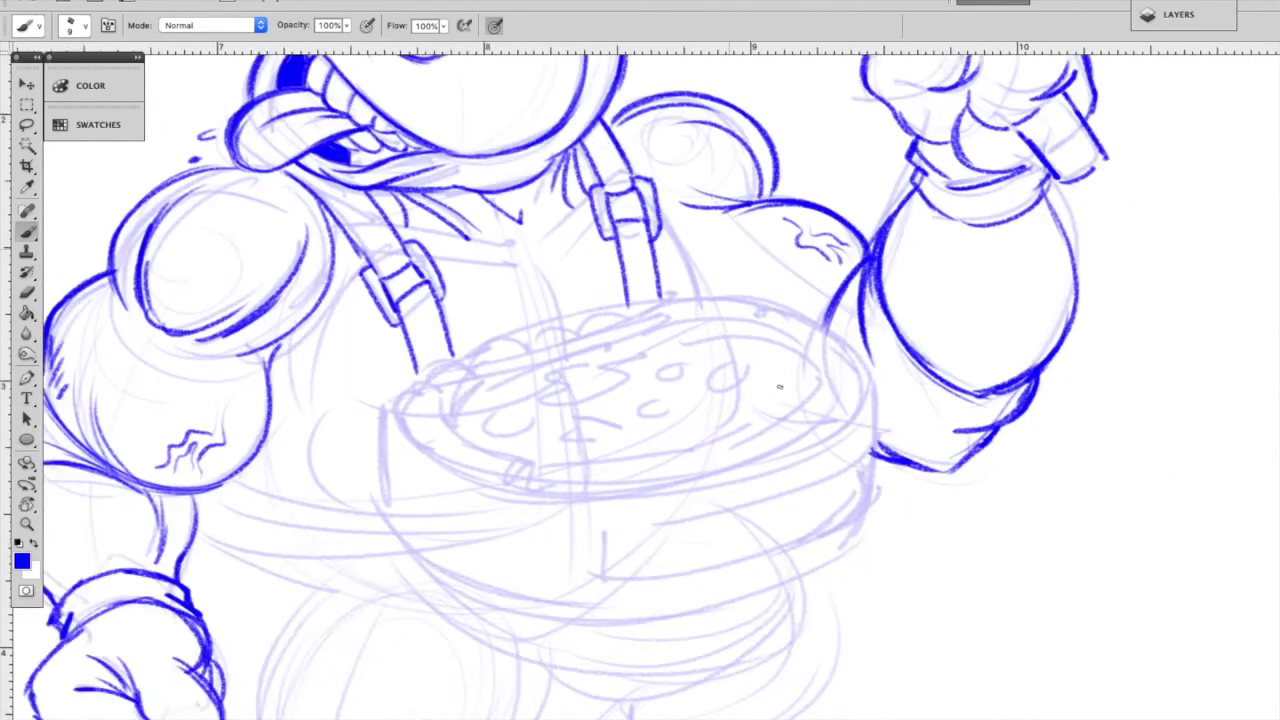
key("super+minus")
scroll(735, 265, "up", 2)
scroll(735, 265, "right", 3)
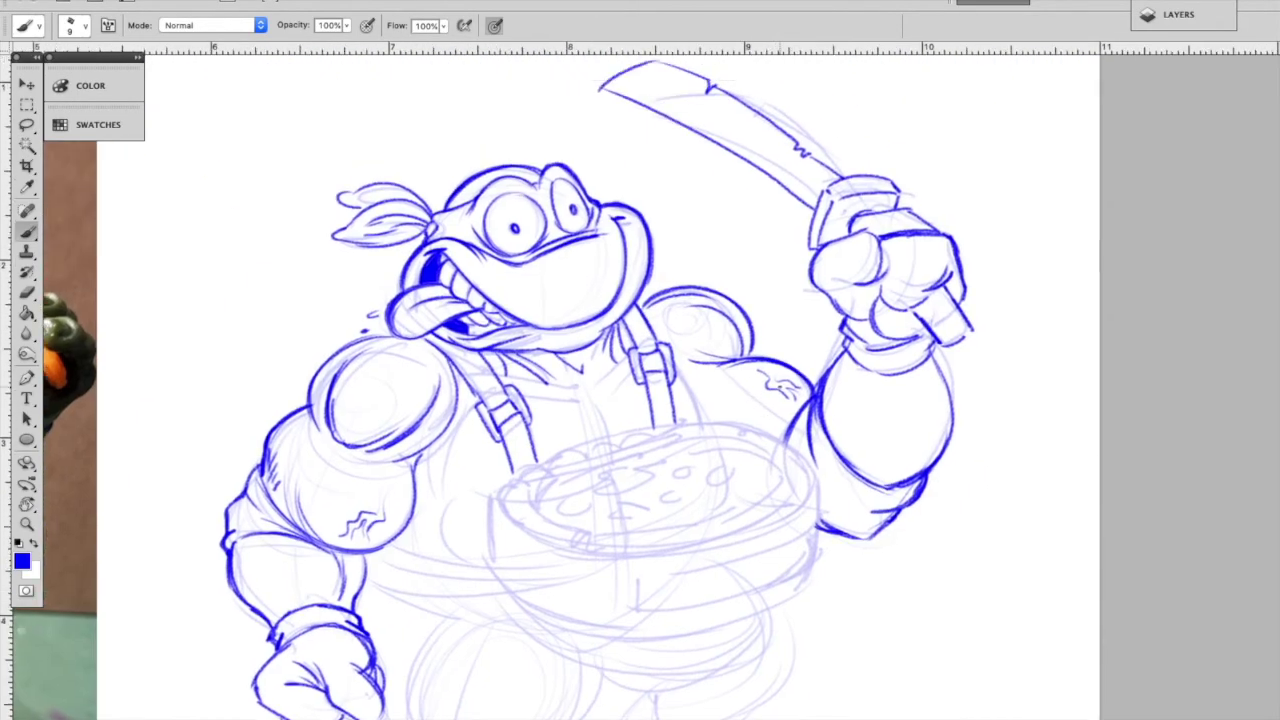
key("l")
mouse_move(795, 125)
left_mouse_down()
mouse_move(735, 265)
mouse_move(818, 368)
mouse_move(975, 308)
mouse_move(848, 131)
left_mouse_up()
key("v")
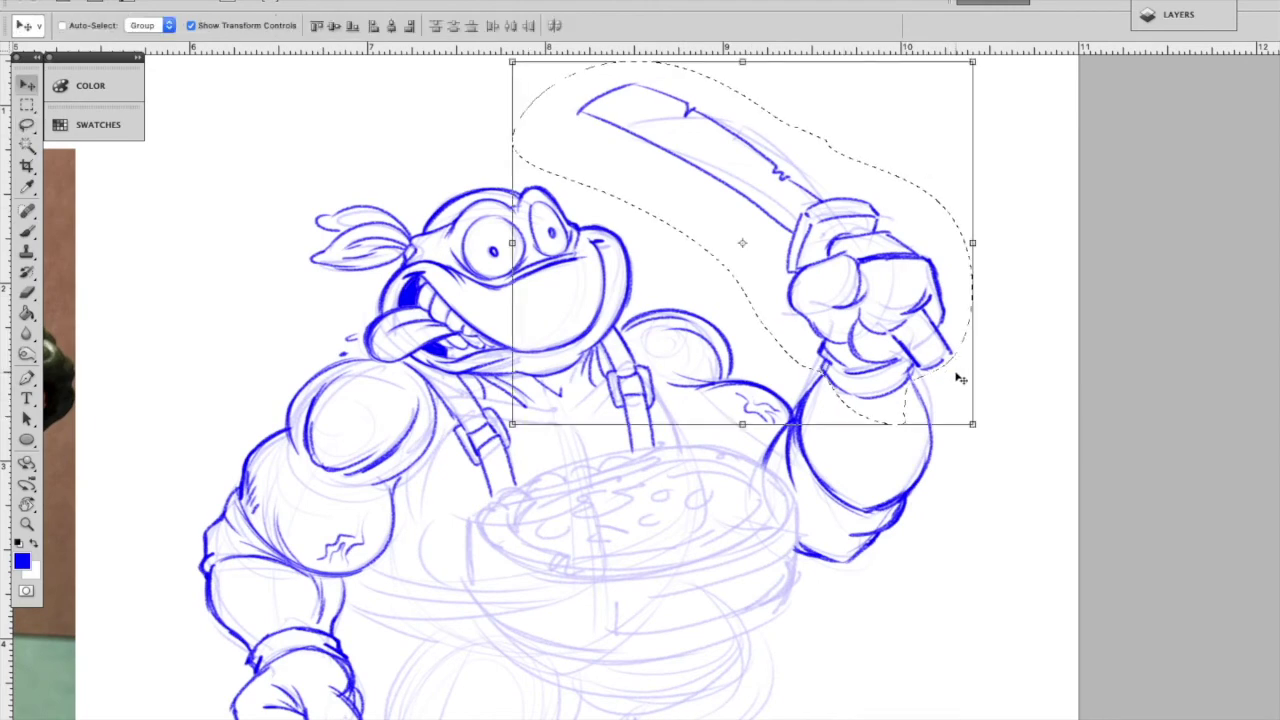
left_click_drag(859, 269, 839, 317)
left_click_drag(495, 109, 514, 127)
left_click_drag(951, 562, 908, 532)
scroll(514, 177, "up", 3)
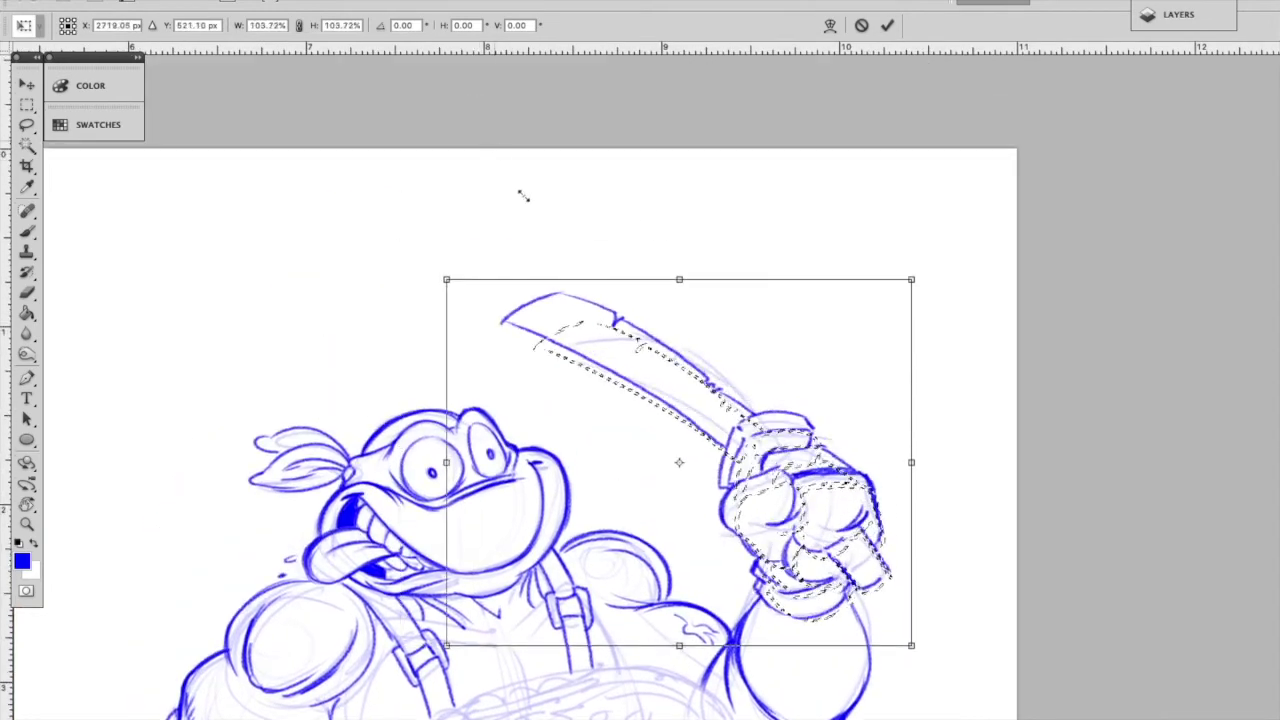
scroll(566, 265, "down", 2)
left_click_drag(912, 530, 905, 532)
key("Return")
key("super+d")
- Draw the chest plates behind the straps and the ridged side edges of the torso with the brush
key("b")
scroll(909, 529, "down", 5)
left_click_drag(388, 221, 370, 324)
left_click_drag(361, 246, 364, 375)
mouse_move(370, 323)
left_mouse_down()
mouse_move(380, 375)
mouse_move(374, 355)
left_mouse_up()
left_click_drag(346, 266, 360, 282)
left_click_drag(408, 187, 496, 206)
left_click_drag(432, 209, 510, 222)
left_click_drag(500, 222, 509, 222)
left_click_drag(505, 203, 541, 170)
mouse_move(513, 226)
left_mouse_down()
mouse_move(502, 196)
mouse_move(602, 178)
mouse_move(616, 238)
left_mouse_up()
left_click_drag(590, 168, 618, 236)
- Draw the belt and lower waist contour between the near arm and the pizza pan
left_click_drag(300, 364, 402, 388)
mouse_move(280, 396)
left_mouse_down()
mouse_move(412, 406)
mouse_move(348, 446)
mouse_move(334, 440)
left_mouse_up()
left_click_drag(278, 394, 408, 410)
mouse_move(284, 370)
left_mouse_down()
mouse_move(266, 414)
mouse_move(276, 400)
left_mouse_up()
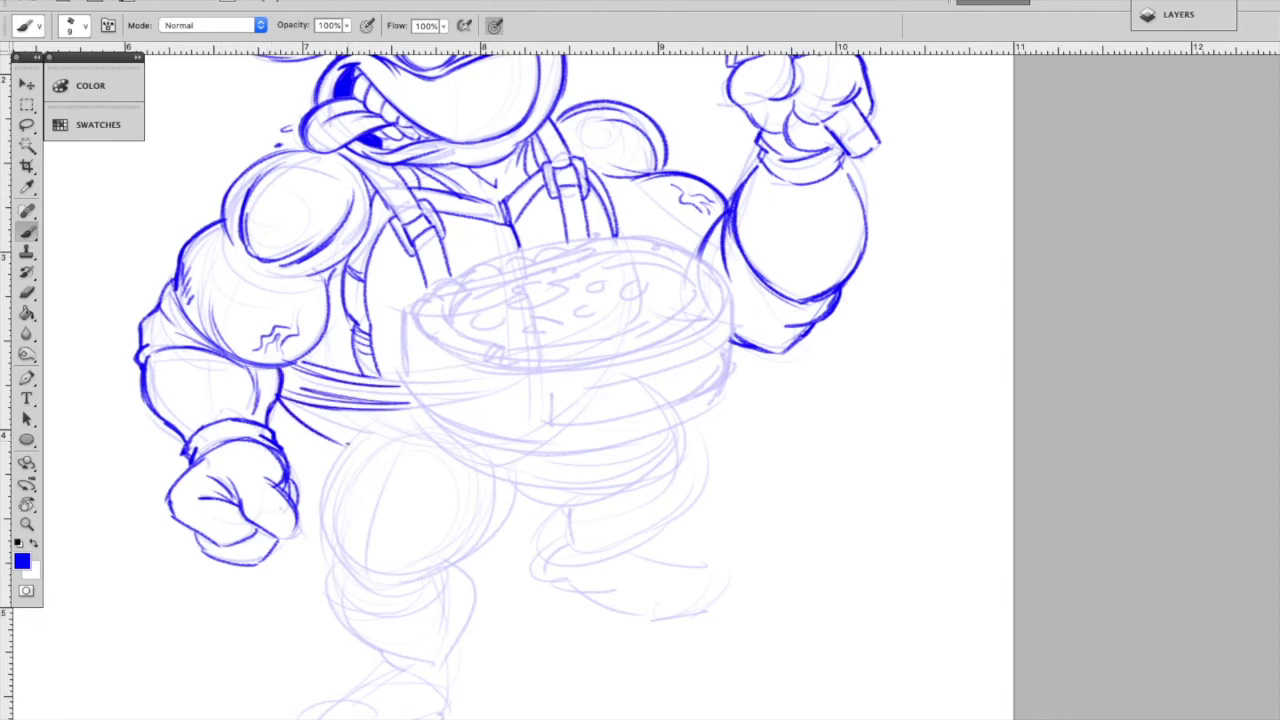
- Draw the shell's curved rim behind the near shoulder and beside the neck
left_click_drag(268, 112, 210, 217)
left_click_drag(315, 88, 232, 162)
left_click_drag(316, 88, 208, 222)
left_click_drag(568, 82, 590, 100)
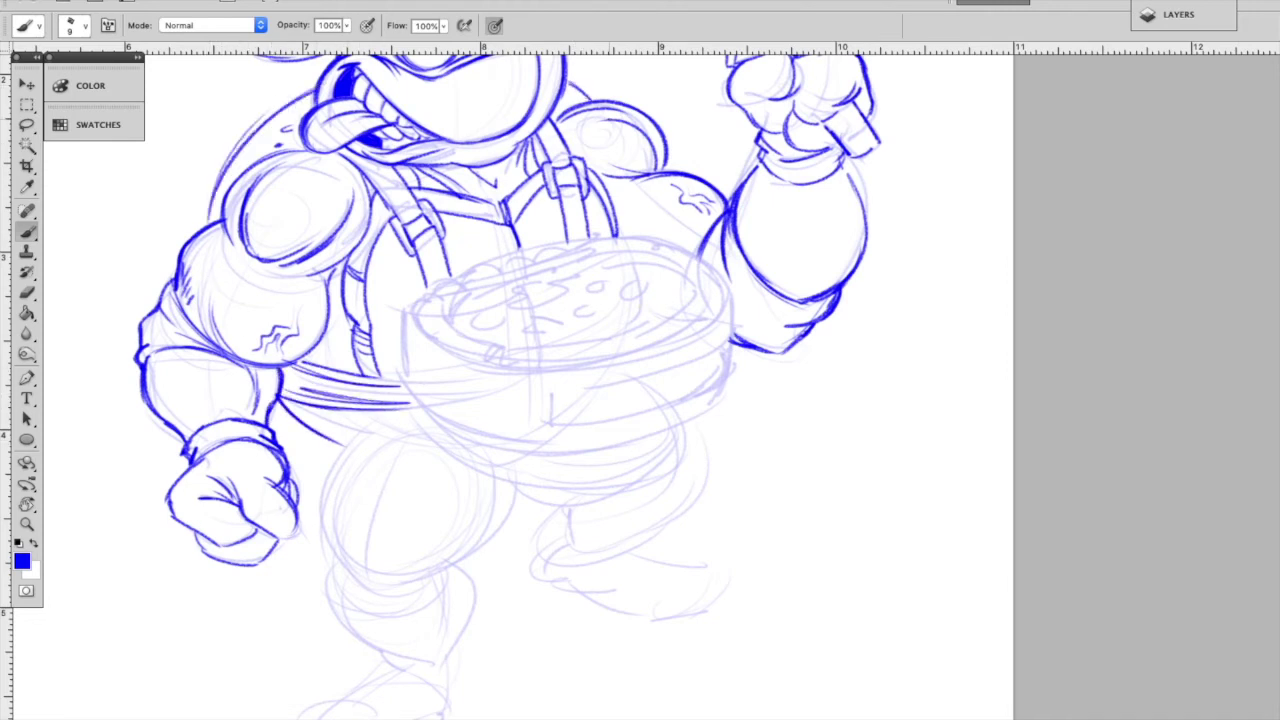
left_click_drag(500, 300, 524, 325)
left_click_drag(288, 146, 340, 116)
- Draw the near leg's thigh and the wrapped band around its knee
mouse_move(560, 450)
left_mouse_down()
mouse_move(537, 438)
mouse_move(515, 288)
left_mouse_up()
left_click_drag(378, 268, 306, 406)
left_click_drag(316, 314, 304, 422)
mouse_move(346, 284)
left_mouse_down()
mouse_move(308, 420)
mouse_move(318, 350)
mouse_move(312, 420)
left_mouse_up()
left_click_drag(352, 366, 344, 428)
left_click_drag(362, 384, 356, 436)
left_click_drag(404, 438, 444, 412)
left_click_drag(456, 354, 410, 438)
left_click_drag(496, 350, 442, 418)
mouse_move(308, 400)
left_mouse_down()
mouse_move(304, 447)
mouse_move(430, 446)
left_mouse_up()
left_click_drag(322, 422, 432, 436)
- Draw the near leg's calf, ankle and foot with two large toes and toenails
mouse_move(342, 446)
left_mouse_down()
mouse_move(430, 438)
mouse_move(318, 485)
mouse_move(370, 522)
left_mouse_up()
left_click_drag(304, 446, 312, 470)
mouse_move(422, 450)
left_mouse_down()
mouse_move(446, 412)
mouse_move(424, 534)
left_mouse_up()
left_click_drag(330, 484, 378, 530)
left_click_drag(398, 478, 422, 508)
mouse_move(350, 528)
left_mouse_down()
mouse_move(387, 532)
mouse_move(414, 555)
mouse_move(310, 562)
left_mouse_up()
mouse_move(322, 566)
left_mouse_down()
mouse_move(358, 575)
mouse_move(292, 608)
mouse_move(418, 588)
mouse_move(397, 628)
mouse_move(420, 612)
left_mouse_up()
left_click_drag(444, 516, 422, 582)
mouse_move(298, 574)
left_mouse_down()
mouse_move(334, 568)
mouse_move(408, 590)
left_mouse_up()
left_click_drag(412, 540, 436, 701)
left_click_drag(270, 542, 290, 555)
- Add contour details to the raised fist and forearm
scroll(284, 556, "up", 3)
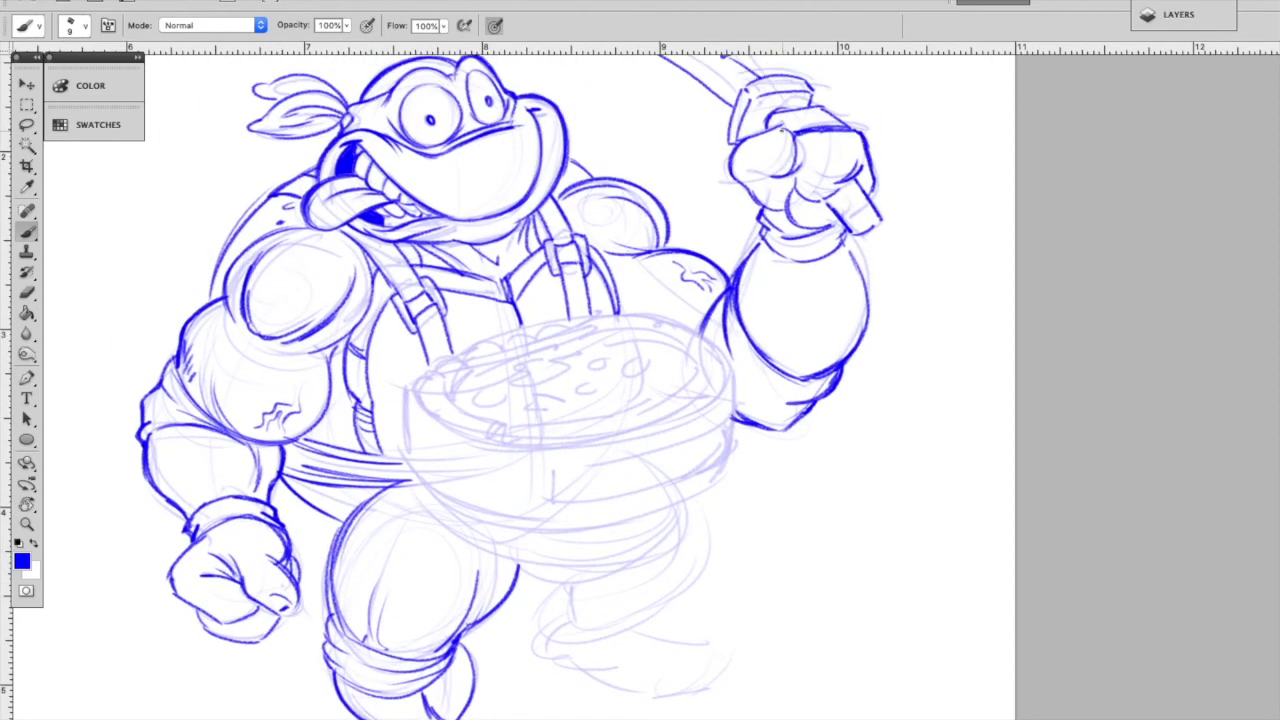
left_click_drag(798, 168, 829, 178)
left_click_drag(810, 134, 834, 152)
mouse_move(840, 280)
left_mouse_down()
mouse_move(787, 128)
mouse_move(791, 166)
left_mouse_up()
left_click_drag(117, 277, 144, 335)
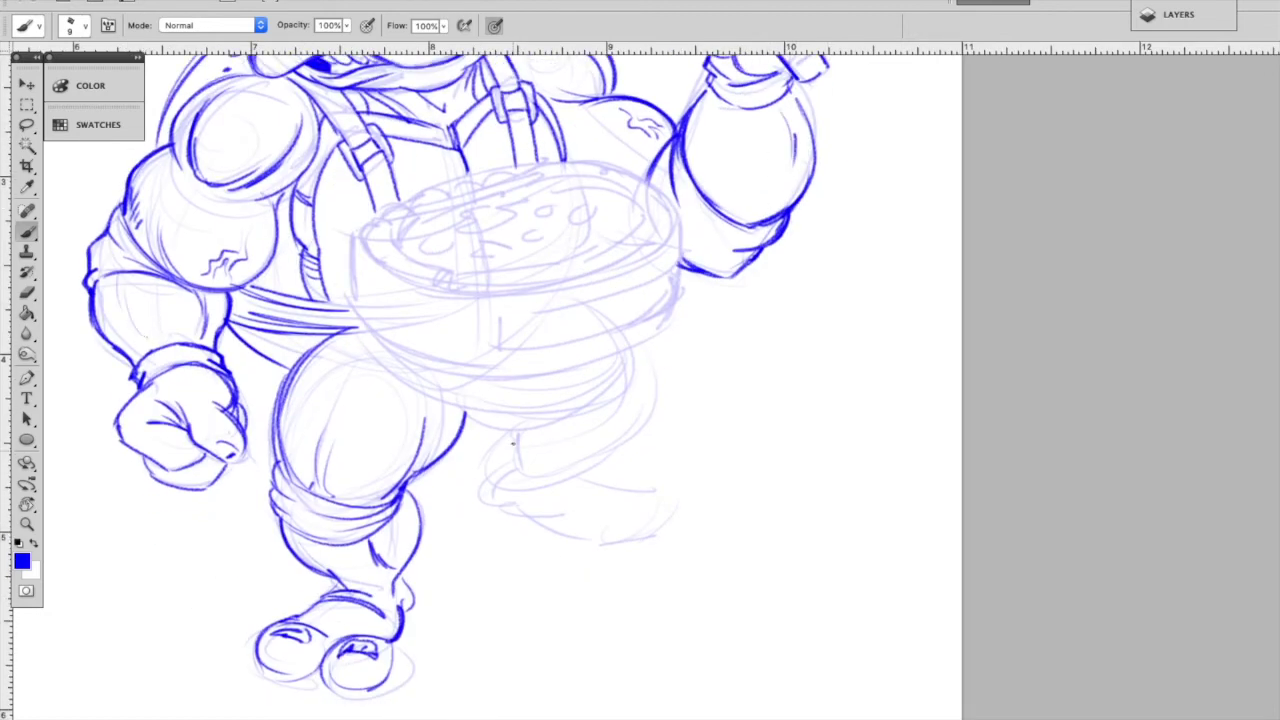
- Draw the pizza pan's outer wall and front slot, and fill the slot with solid blue
mouse_move(353, 246)
left_mouse_down()
mouse_move(358, 326)
mouse_move(442, 362)
mouse_move(568, 372)
left_mouse_up()
mouse_move(472, 373)
left_mouse_down()
mouse_move(556, 373)
mouse_move(612, 355)
mouse_move(655, 334)
mouse_move(678, 278)
mouse_move(505, 334)
mouse_move(624, 330)
mouse_move(667, 279)
left_mouse_up()
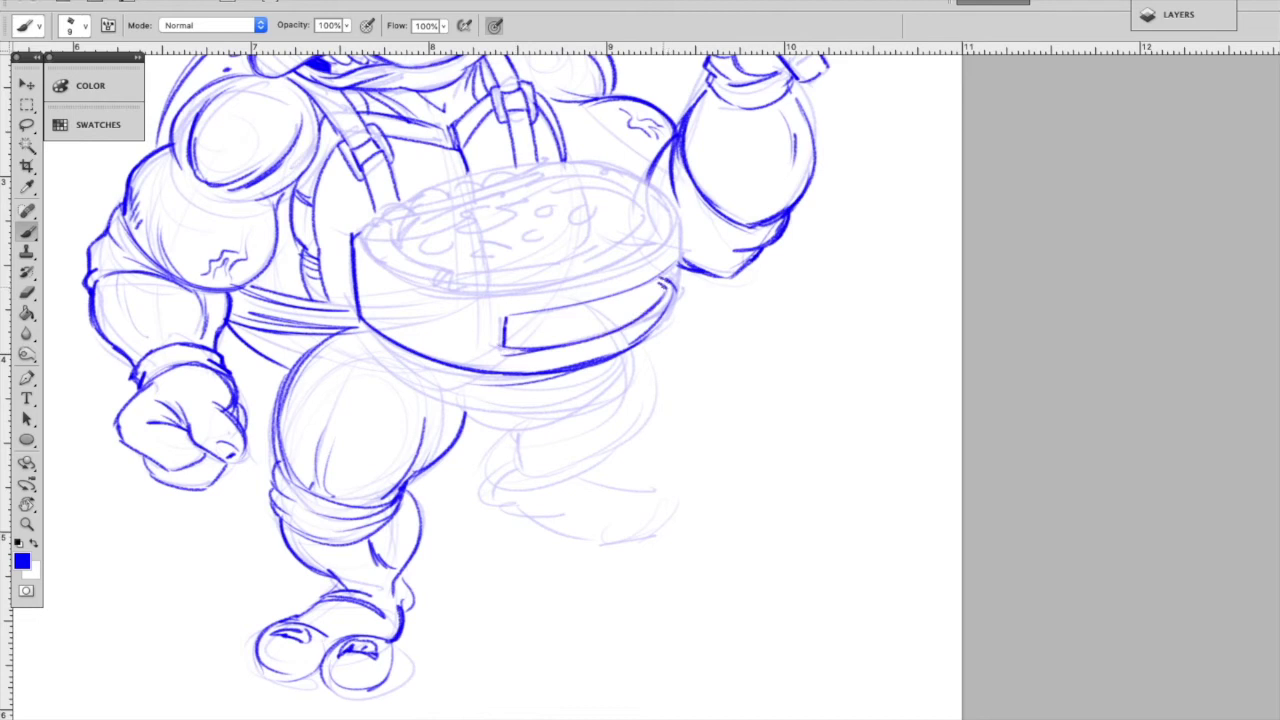
key("g")
left_click(557, 323)
key("b")
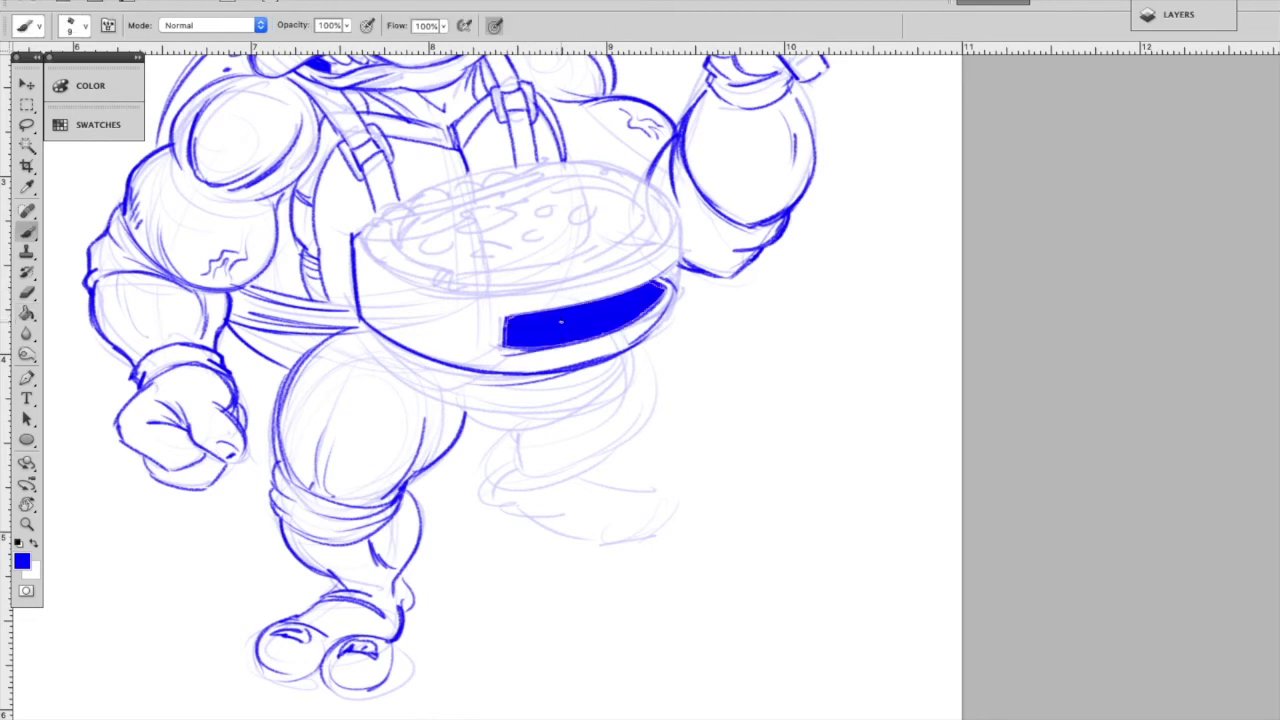
- Draw the pan's far side edge and the lumpy outer and inner edges of the pizza crust
left_click_drag(677, 206, 679, 258)
mouse_move(364, 228)
left_mouse_down()
mouse_move(406, 198)
mouse_move(578, 158)
mouse_move(650, 182)
mouse_move(676, 224)
left_mouse_up()
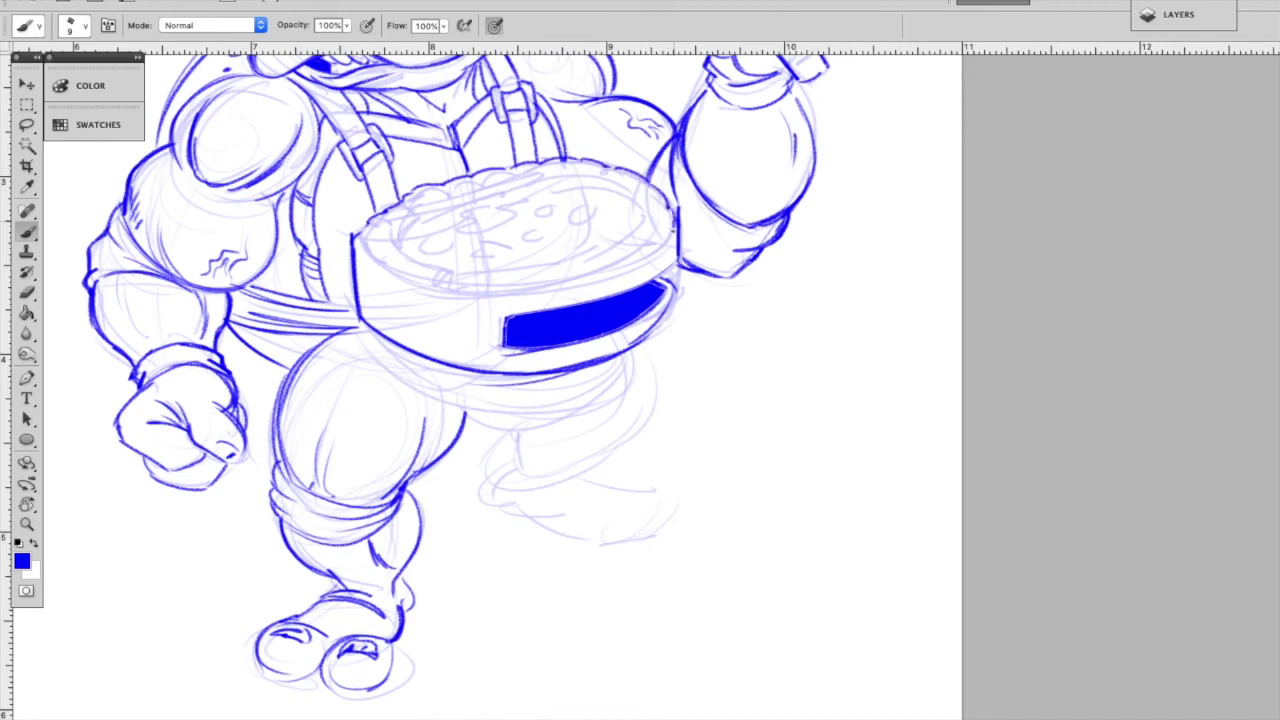
mouse_move(364, 230)
left_mouse_down()
mouse_move(488, 298)
mouse_move(566, 286)
mouse_move(666, 242)
left_mouse_up()
mouse_move(378, 222)
left_mouse_down()
mouse_move(450, 184)
mouse_move(590, 162)
mouse_move(380, 248)
mouse_move(490, 296)
mouse_move(638, 244)
mouse_move(670, 210)
mouse_move(570, 174)
left_mouse_up()
- Add crust creases and draw mushroom, round and squiggly toppings across the pizza
left_click_drag(432, 222, 500, 210)
mouse_move(476, 208)
left_mouse_down()
mouse_move(490, 198)
mouse_move(546, 262)
mouse_move(606, 244)
left_mouse_up()
left_click_drag(572, 208, 606, 204)
left_click_drag(526, 214, 550, 200)
left_click_drag(590, 206, 598, 202)
left_click_drag(432, 240, 488, 254)
mouse_move(488, 230)
left_mouse_down()
mouse_move(508, 226)
mouse_move(506, 238)
left_mouse_up()
left_click_drag(502, 220, 512, 238)
mouse_move(556, 186)
left_mouse_down()
mouse_move(582, 180)
mouse_move(632, 222)
left_mouse_up()
left_click_drag(556, 254, 566, 260)
left_click_drag(566, 232, 584, 238)
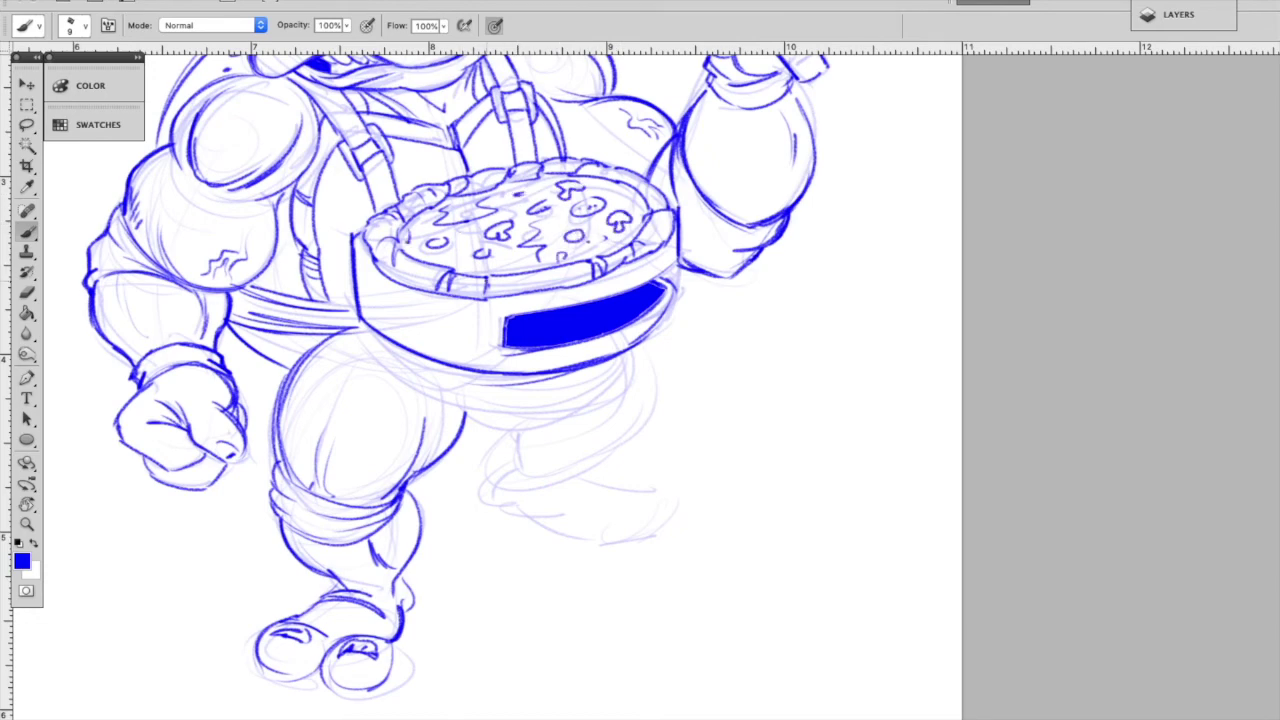
- Bring the reference photo into view and divide the pan's wall into a hexagonal shell pattern around the slot
left_click_drag(275, 300, 487, 324)
left_click_drag(146, 325, 487, 281)
scroll(487, 281, "right", 3)
scroll(487, 281, "up", 1)
scroll(487, 281, "left", 1)
scroll(487, 281, "down", 1)
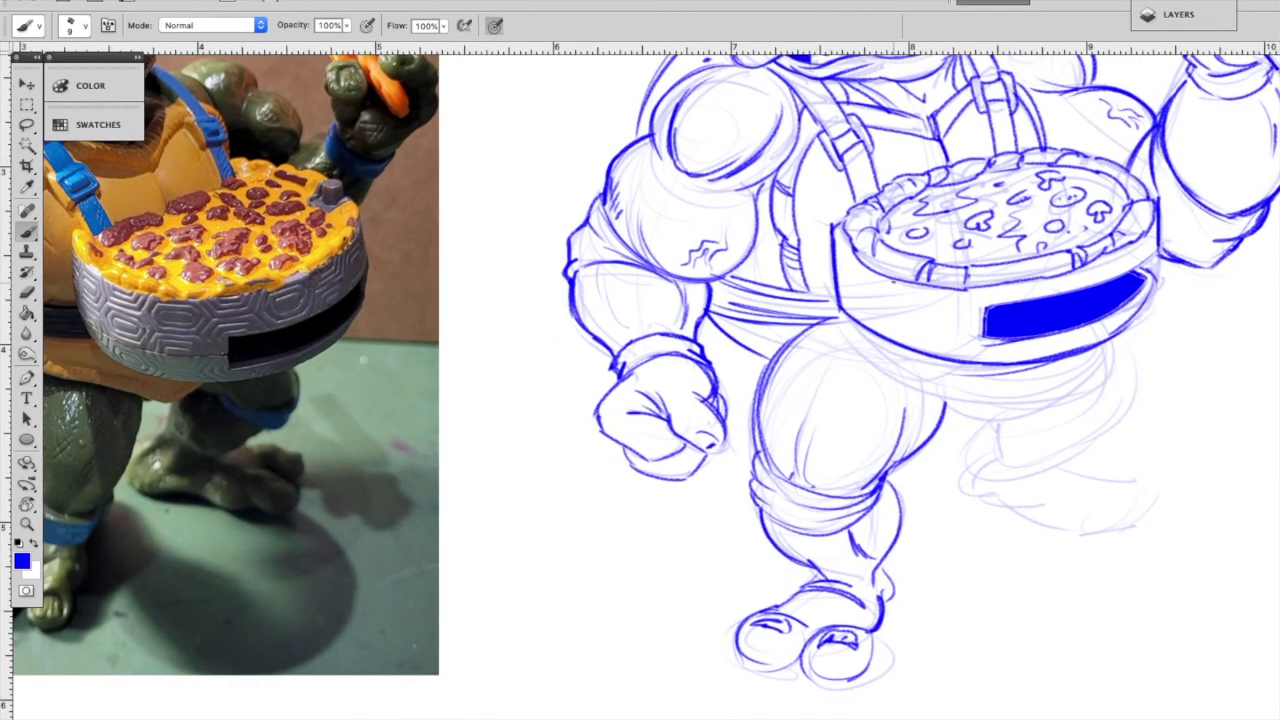
mouse_move(888, 301)
left_mouse_down()
mouse_move(899, 329)
mouse_move(951, 340)
mouse_move(948, 360)
left_mouse_up()
left_click_drag(901, 303, 951, 298)
left_click_drag(901, 330, 951, 343)
mouse_move(853, 287)
left_mouse_down()
mouse_move(889, 308)
mouse_move(851, 311)
mouse_move(836, 251)
left_mouse_up()
mouse_move(961, 324)
left_mouse_down()
mouse_move(988, 322)
mouse_move(1029, 359)
left_mouse_up()
left_click_drag(1093, 268, 1086, 286)
left_click_drag(1092, 330, 1106, 342)
left_click_drag(1148, 248, 1138, 260)
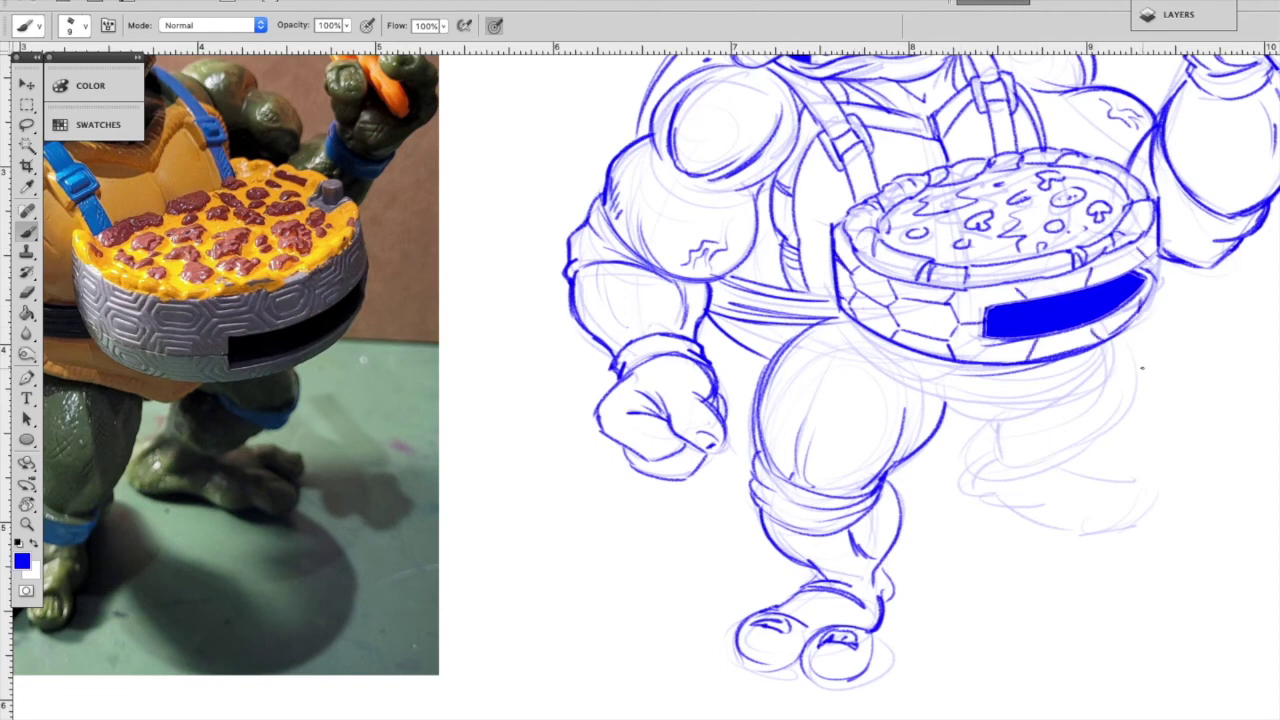
- Add smaller inner outlines inside the hexagons on the pan's wall
mouse_move(900, 312)
left_mouse_down()
mouse_move(940, 305)
mouse_move(944, 334)
left_mouse_up()
mouse_move(940, 310)
left_mouse_down()
mouse_move(952, 330)
mouse_move(902, 286)
mouse_move(860, 294)
mouse_move(890, 334)
mouse_move(876, 326)
mouse_move(960, 358)
left_mouse_up()
left_click_drag(968, 359, 1006, 358)
mouse_move(1013, 357)
left_mouse_down()
mouse_move(1023, 345)
mouse_move(1007, 342)
left_mouse_up()
left_click_drag(1010, 345, 1001, 351)
left_click_drag(958, 290, 978, 314)
left_click_drag(1004, 289, 1014, 299)
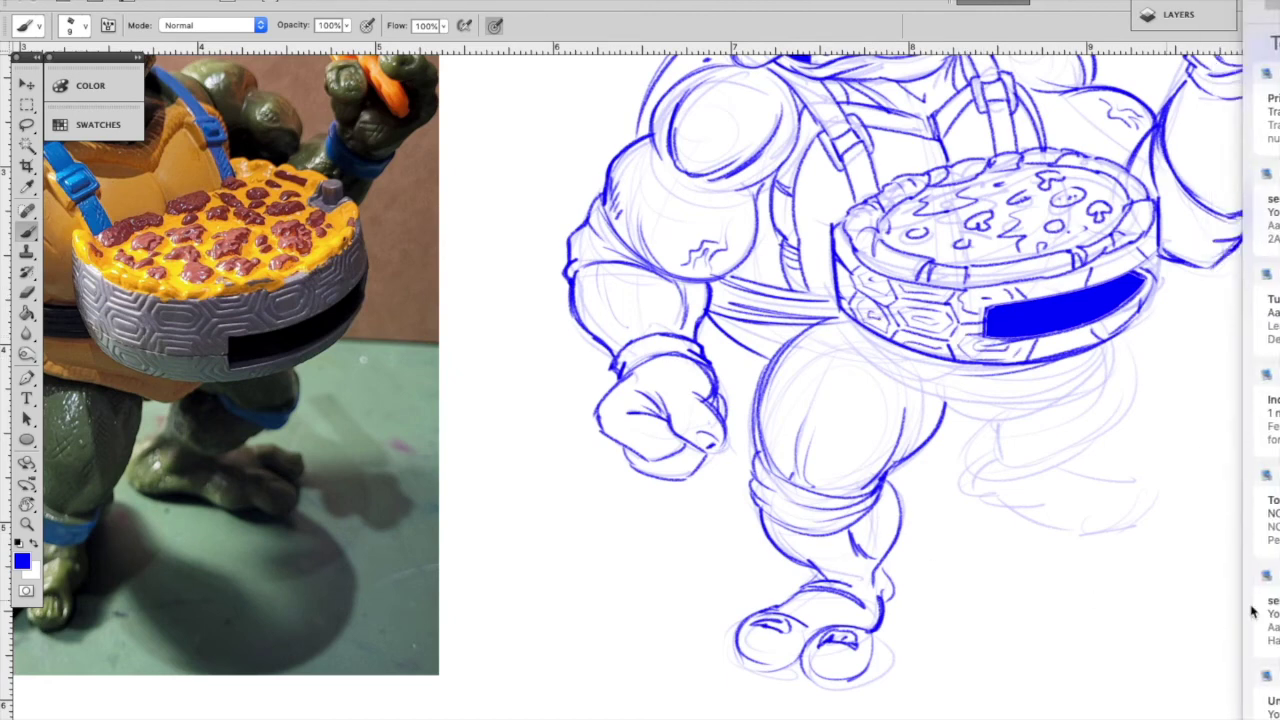
- Draw the lower belly contour under the pan and the far leg with its knee band, foot and toes
scroll(791, 480, "right", 10)
scroll(791, 480, "up", 1)
left_click_drag(379, 347, 474, 405)
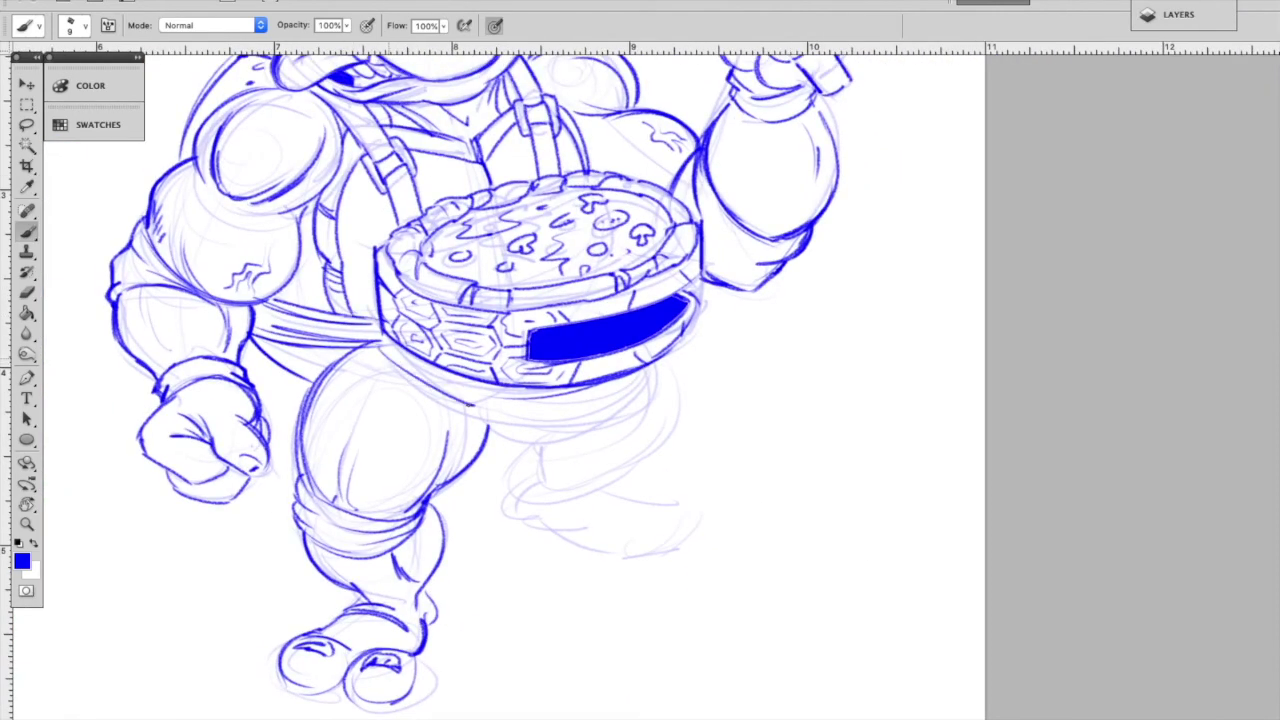
mouse_move(366, 356)
left_mouse_down()
mouse_move(498, 424)
mouse_move(540, 424)
mouse_move(516, 410)
mouse_move(516, 424)
mouse_move(622, 418)
left_mouse_up()
mouse_move(673, 356)
left_mouse_down()
mouse_move(608, 423)
mouse_move(676, 380)
mouse_move(700, 400)
left_mouse_up()
mouse_move(572, 428)
left_mouse_down()
mouse_move(615, 435)
mouse_move(704, 408)
mouse_move(552, 480)
mouse_move(682, 418)
left_mouse_up()
mouse_move(560, 470)
left_mouse_down()
mouse_move(620, 442)
mouse_move(614, 458)
mouse_move(516, 502)
mouse_move(540, 532)
mouse_move(628, 550)
left_mouse_up()
mouse_move(584, 510)
left_mouse_down()
mouse_move(616, 498)
mouse_move(682, 520)
mouse_move(686, 532)
mouse_move(616, 520)
mouse_move(640, 542)
left_mouse_up()
mouse_move(656, 498)
left_mouse_down()
mouse_move(689, 518)
mouse_move(662, 511)
left_mouse_up()
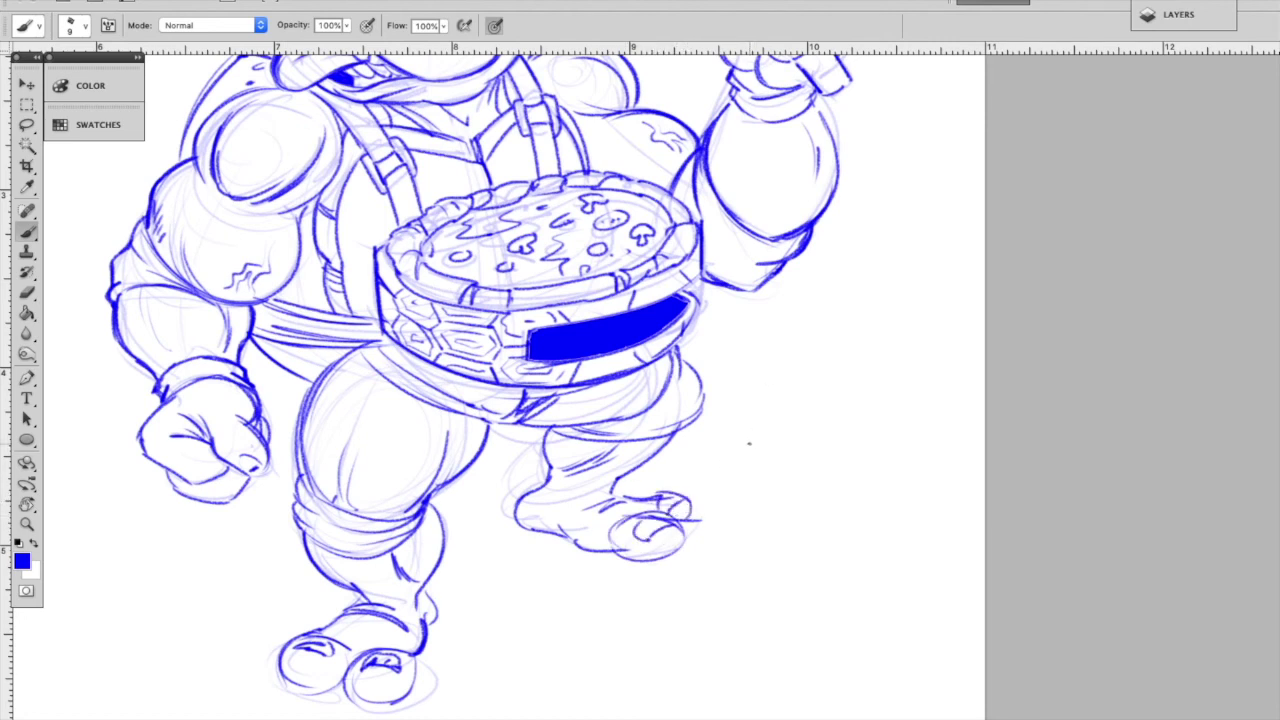
key("super+minus")
scroll(750, 444, "up", 5)
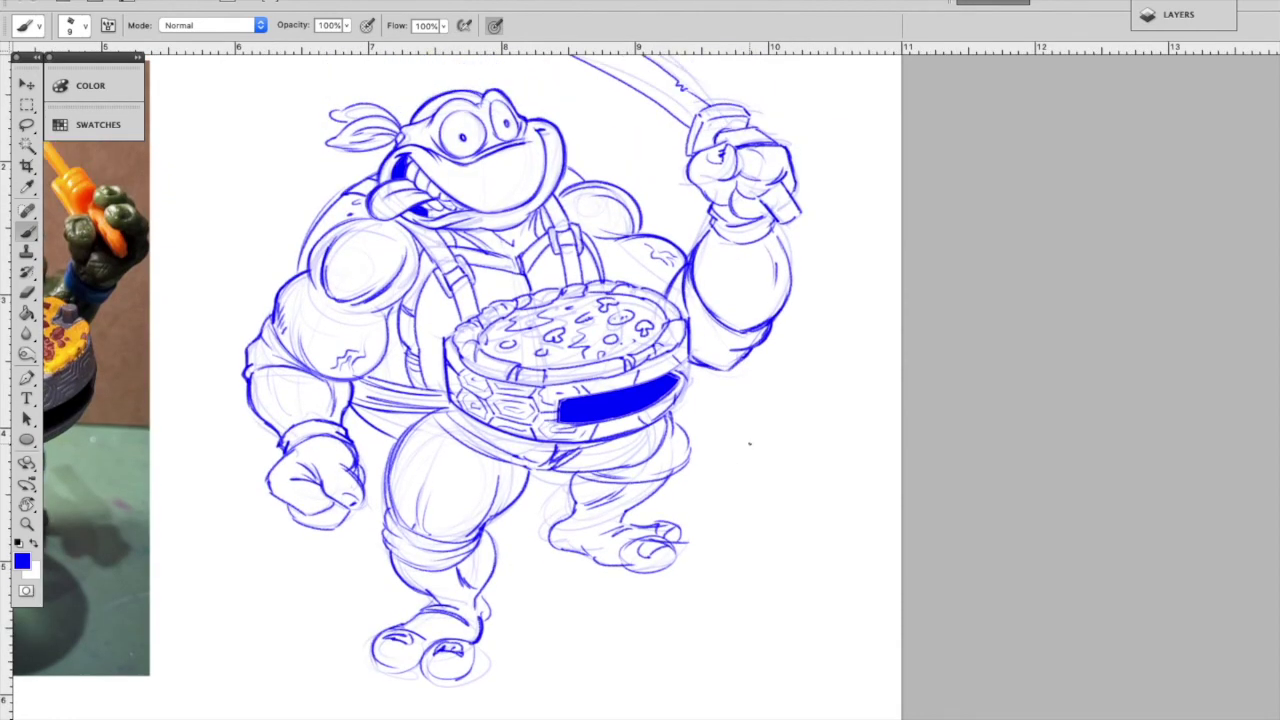
- Compare the blue line drawing with the reference photo of the toy
scroll(750, 444, "down", 1)
scroll(750, 444, "left", 1)
scroll(750, 444, "left", 8)
scroll(750, 444, "down", 1)
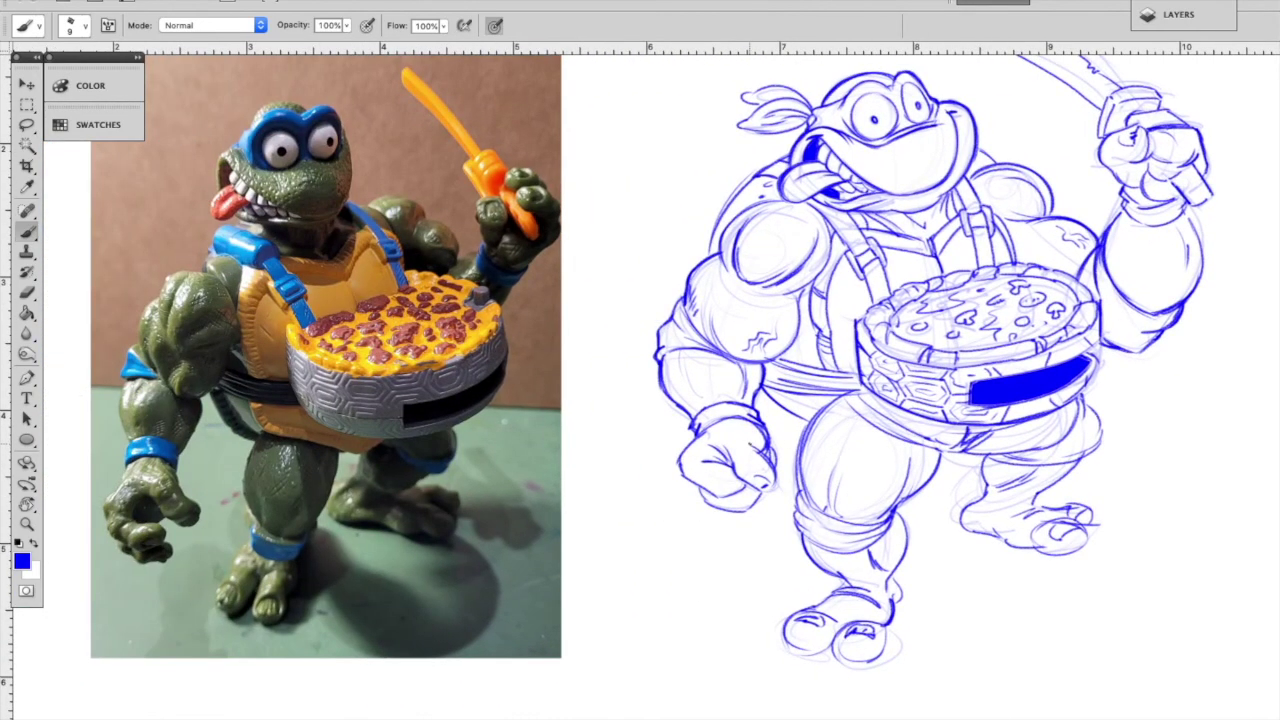
scroll(750, 444, "right", 7)
scroll(750, 444, "up", 1)
scroll(750, 444, "down", 1)
scroll(750, 444, "left", 6)
scroll(750, 444, "right", 6)
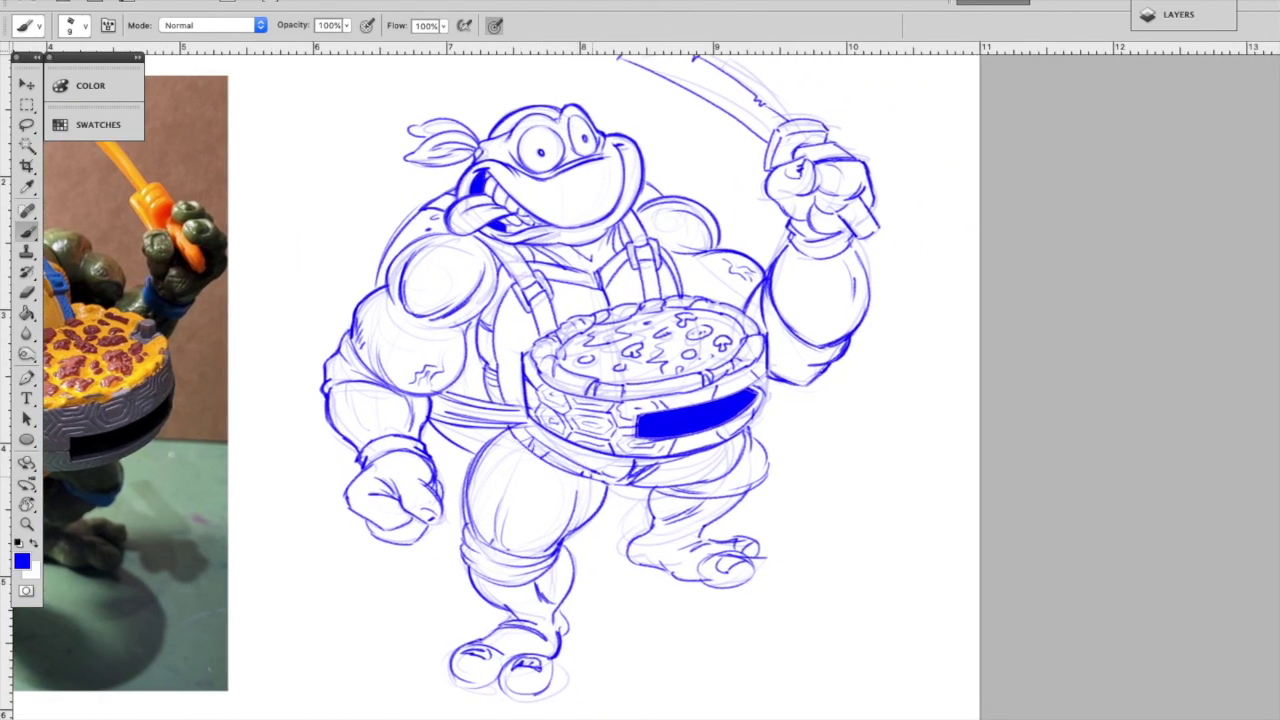
- Hide the rough sketch on Layer 14 so only the clean line drawing shows beside the photo
left_click(1200, 20)
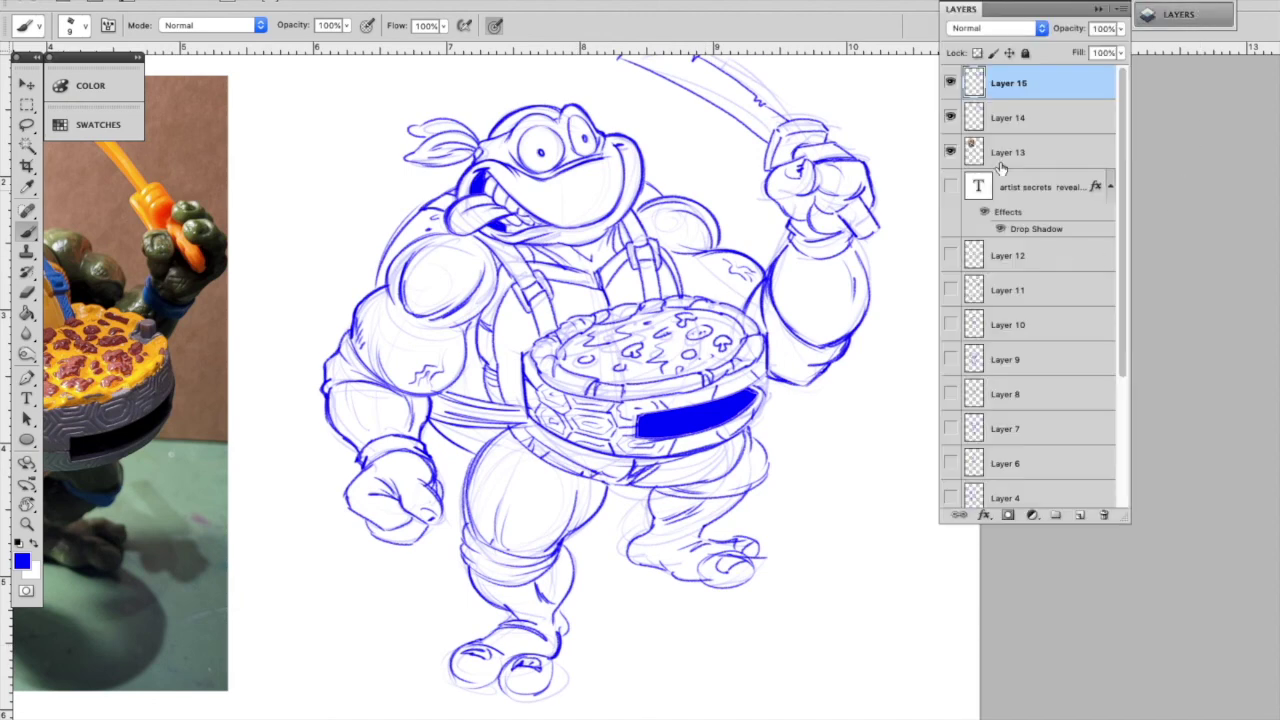
left_click(950, 117)
left_click(1180, 14)
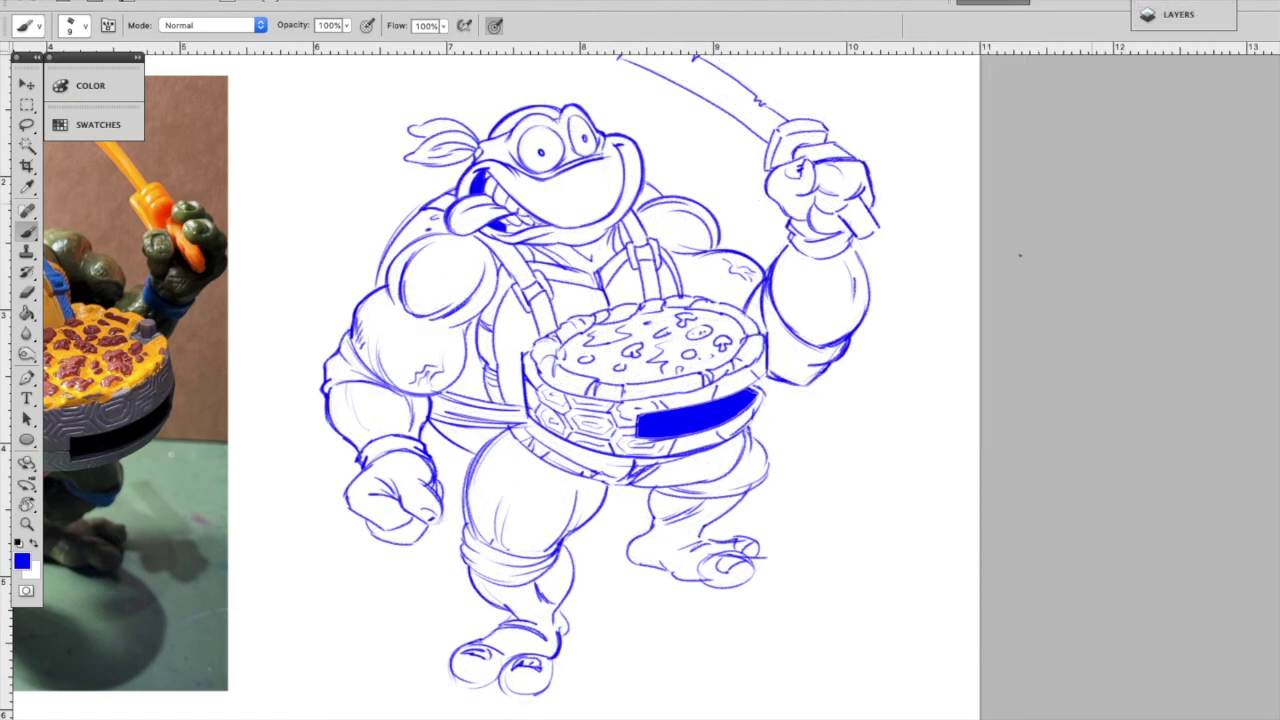
- Shade the far thigh directly beneath the pizza pan with dense diagonal hatching
left_click_drag(767, 350, 652, 375)
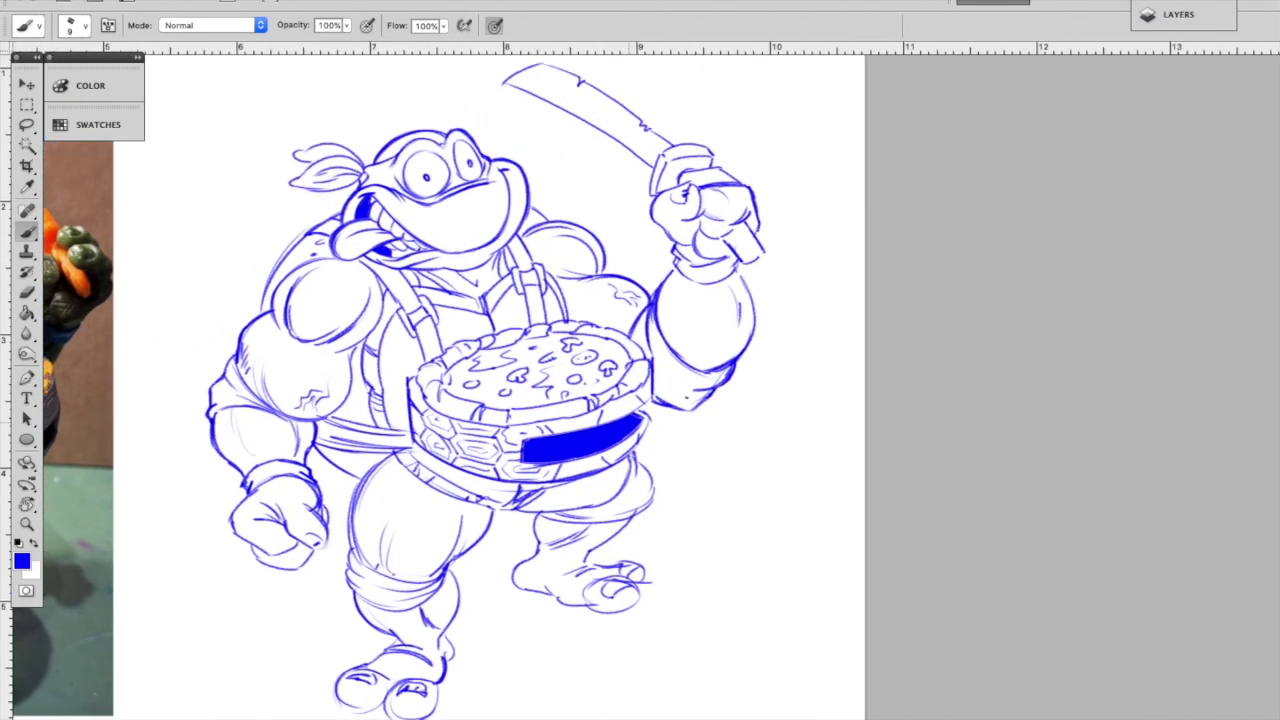
left_click_drag(649, 534, 689, 530)
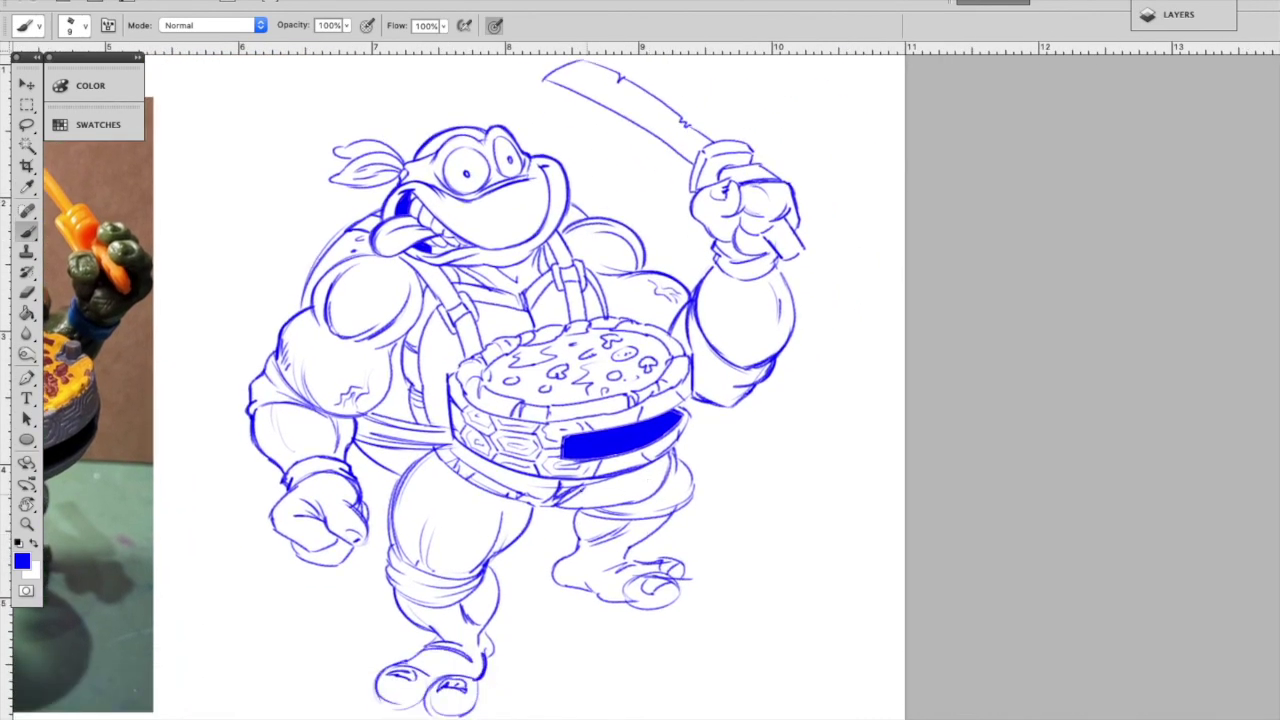
mouse_move(577, 497)
left_mouse_down()
mouse_move(611, 505)
mouse_move(634, 470)
mouse_move(666, 462)
left_mouse_up()
mouse_move(634, 502)
left_mouse_down()
mouse_move(674, 462)
mouse_move(662, 488)
left_mouse_up()
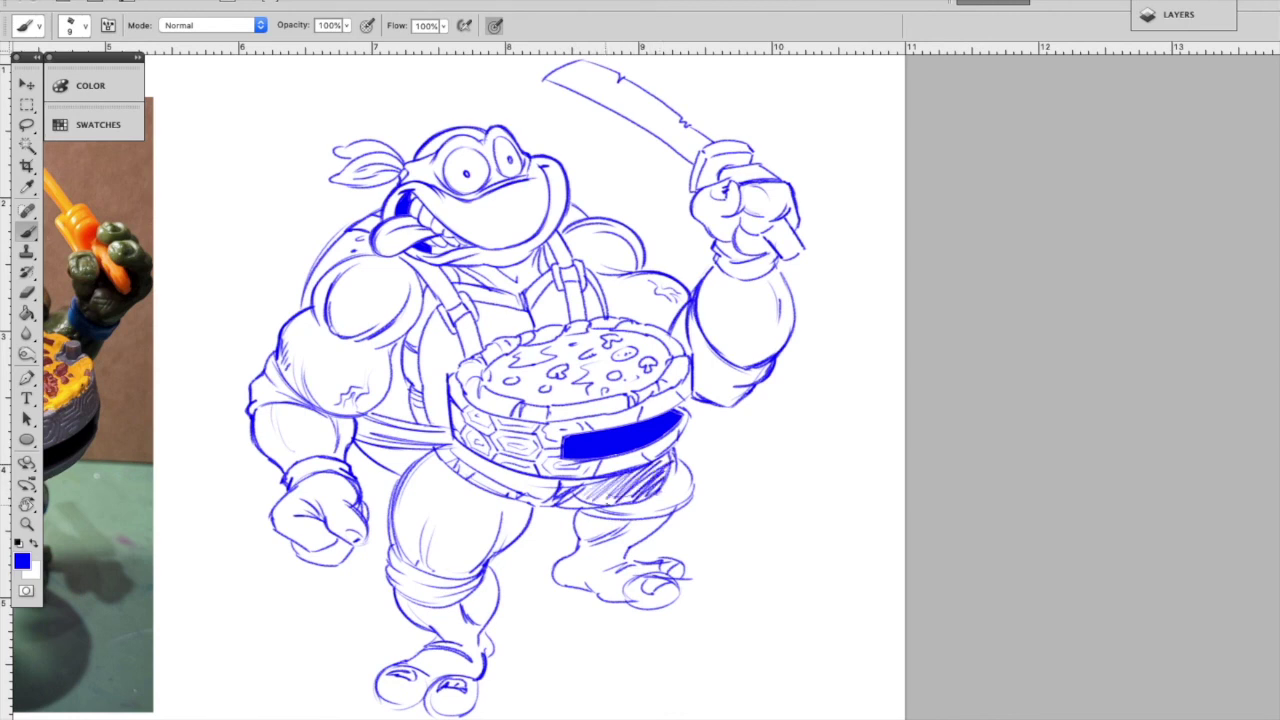
- Extend the diagonal hatching down the far leg from below the knee band across the shin and foot
left_click_drag(606, 518, 670, 496)
mouse_move(598, 517)
left_mouse_down()
mouse_move(568, 566)
mouse_move(622, 513)
mouse_move(650, 512)
left_mouse_up()
mouse_move(572, 558)
left_mouse_down()
mouse_move(632, 526)
mouse_move(628, 548)
left_mouse_up()
mouse_move(578, 586)
left_mouse_down()
mouse_move(628, 556)
mouse_move(635, 589)
left_mouse_up()
left_click_drag(628, 603, 654, 566)
mouse_move(644, 574)
left_mouse_down()
mouse_move(656, 518)
mouse_move(622, 514)
left_mouse_up()
left_click_drag(584, 528, 604, 514)
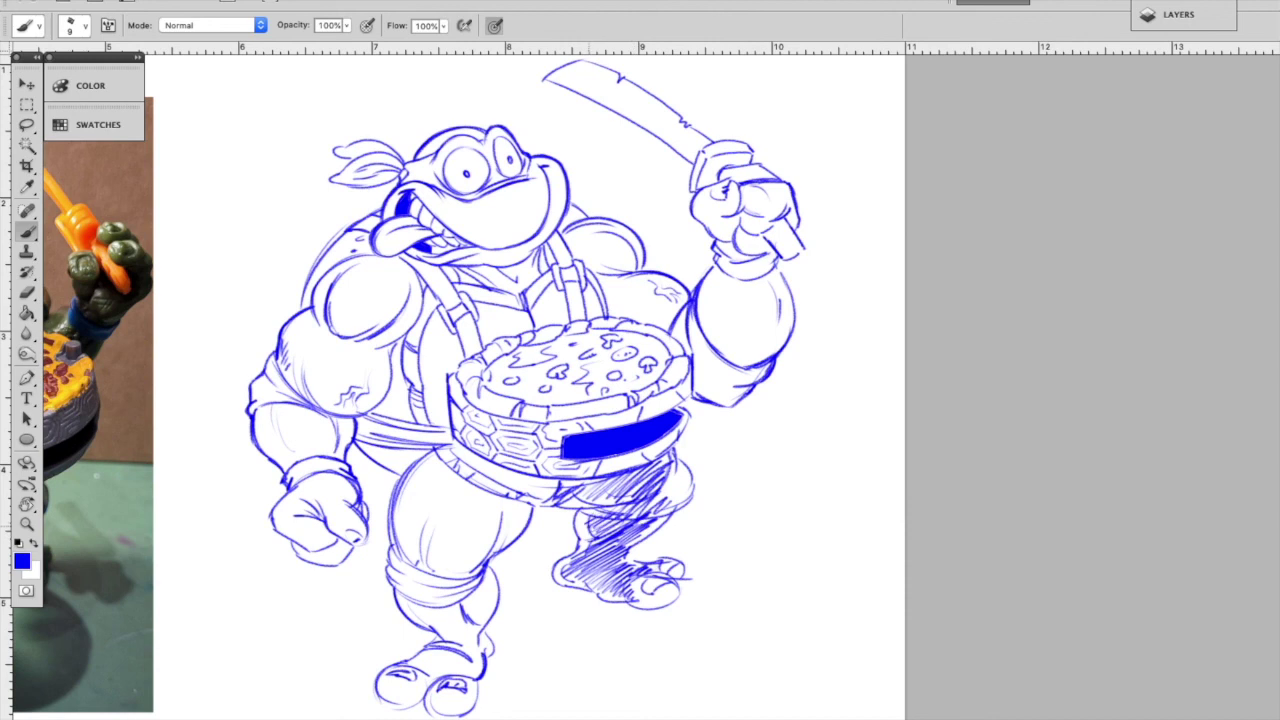
- Hatch the outer part of the far thigh and add shadow lines along the near thigh's inner side under the pan
mouse_move(652, 502)
left_mouse_down()
mouse_move(680, 474)
mouse_move(688, 492)
mouse_move(672, 488)
mouse_move(870, 458)
mouse_move(698, 458)
left_mouse_up()
mouse_move(535, 464)
left_mouse_down()
mouse_move(546, 534)
mouse_move(554, 522)
left_mouse_up()
mouse_move(572, 478)
left_mouse_down()
mouse_move(562, 518)
mouse_move(570, 511)
left_mouse_up()
left_click_drag(588, 483, 579, 505)
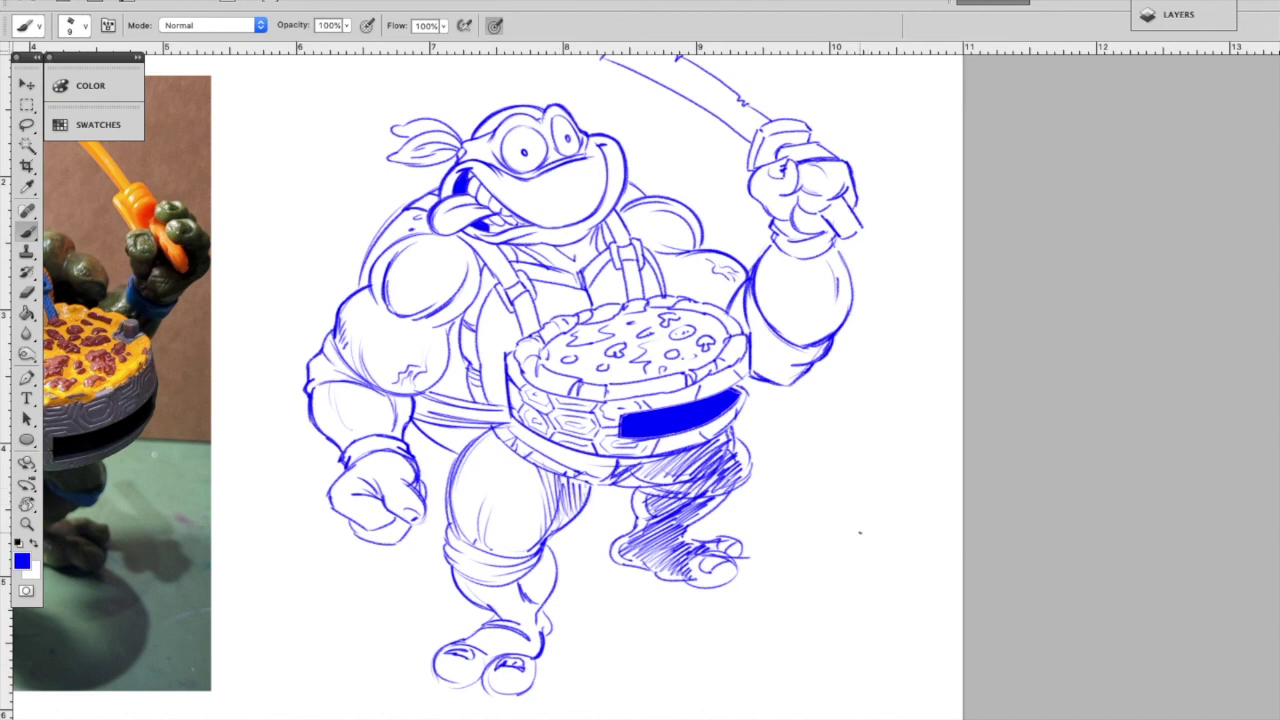
scroll(859, 532, "up", 2)
scroll(859, 532, "left", 2)
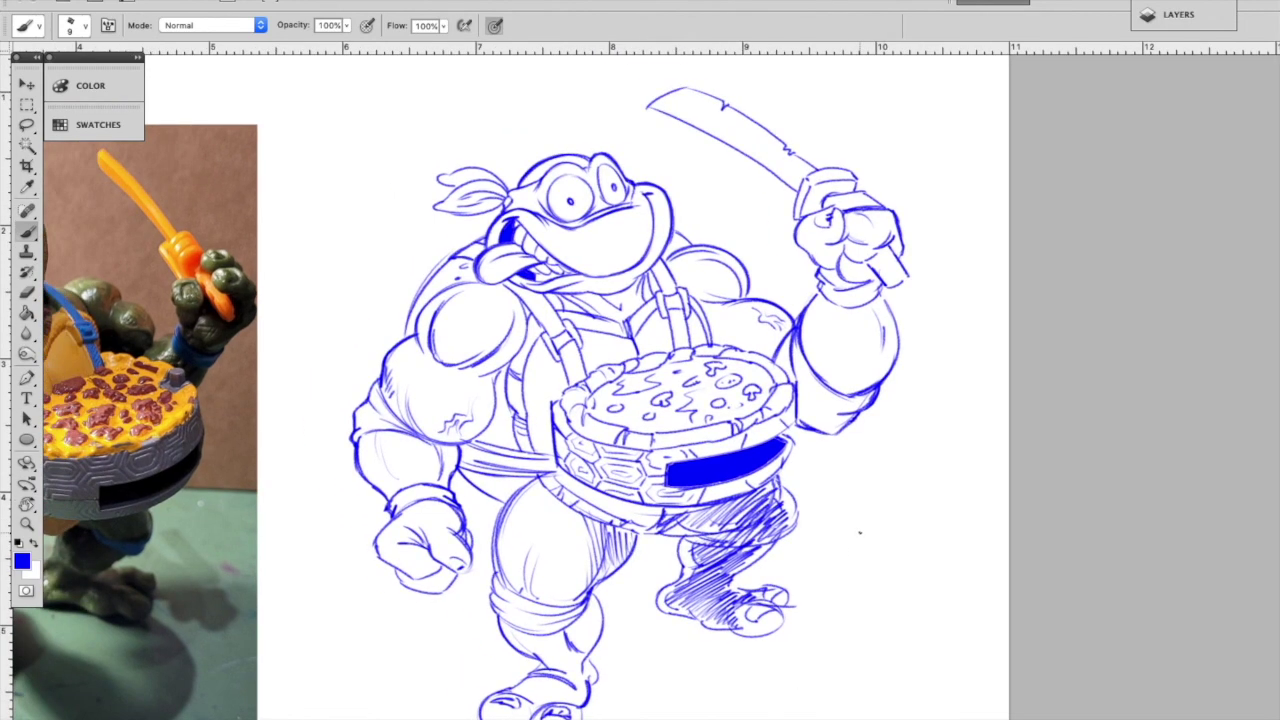